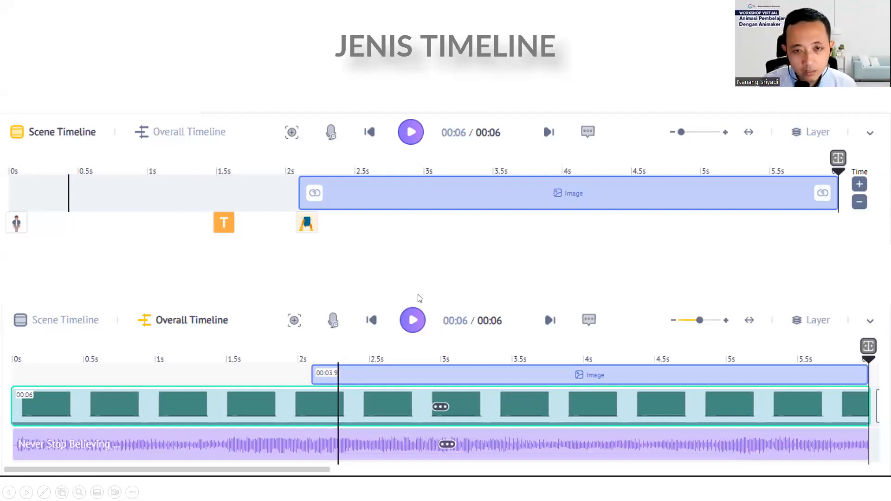
left_click(418, 295)
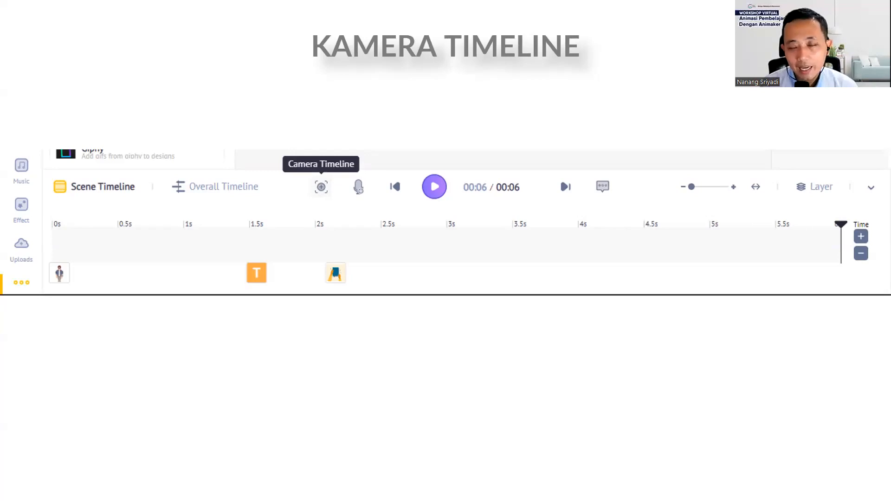
key("Right")
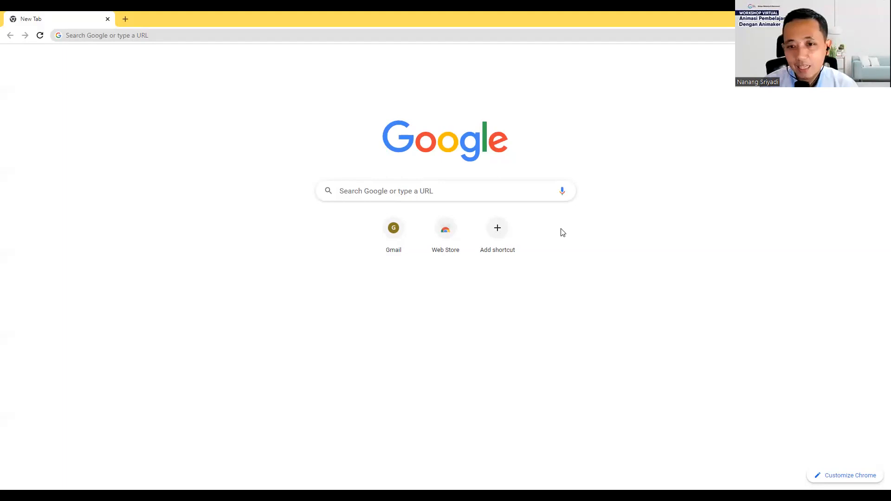
Search Google for animaker and open the official Animaker website from the results
left_click(446, 194)
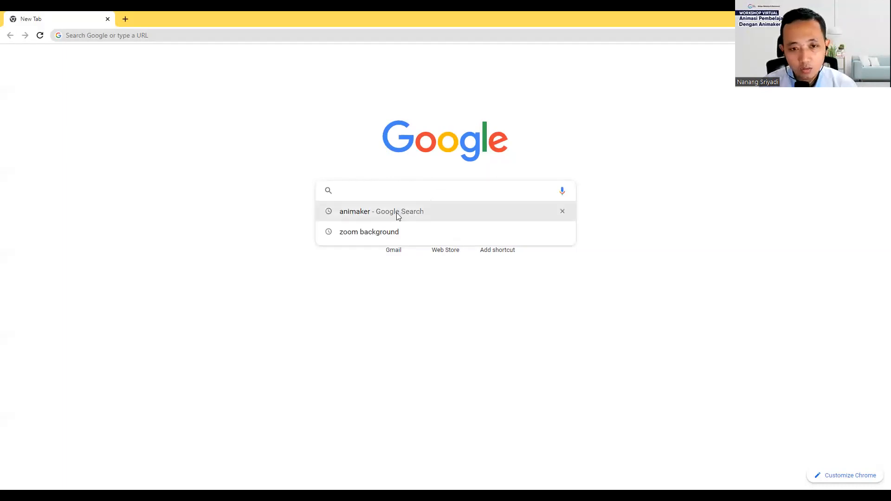
left_click(385, 216)
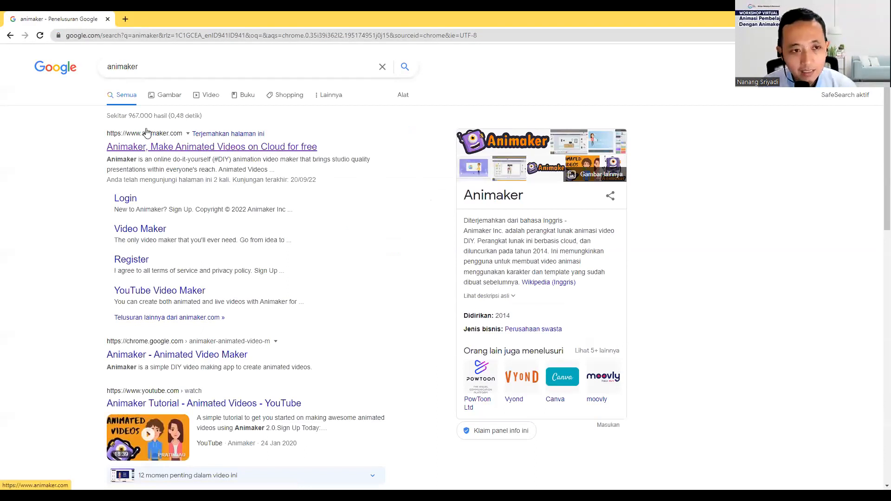
left_click(158, 149)
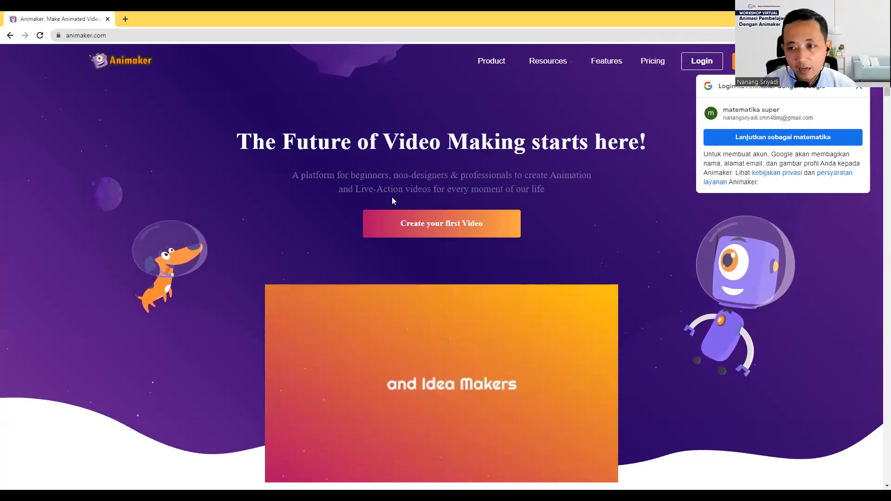
Look through the Animaker homepage, including its awards, client brands, video types and template sections
scroll(563, 123, "down", 1)
scroll(560, 147, "down", 9)
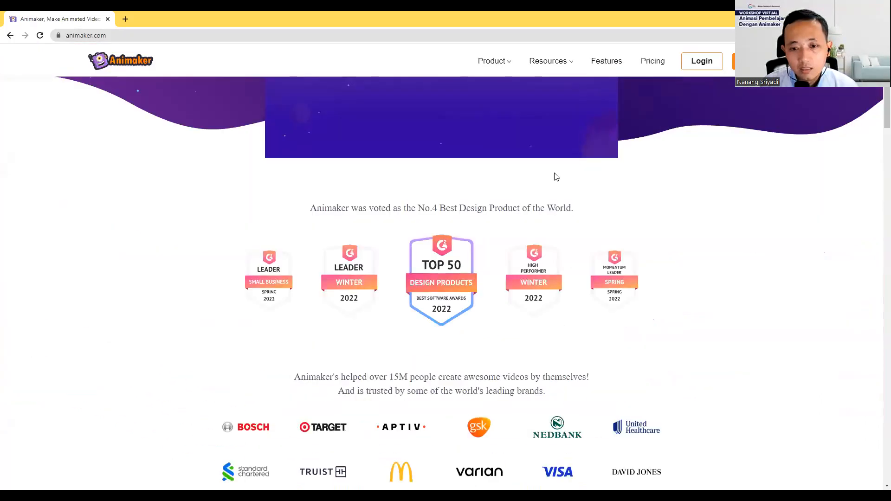
scroll(379, 258, "down", 16)
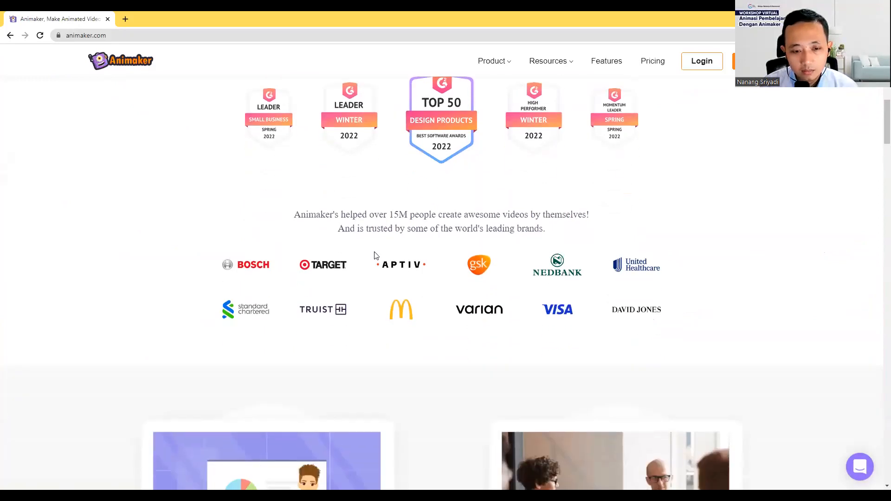
scroll(379, 262, "down", 11)
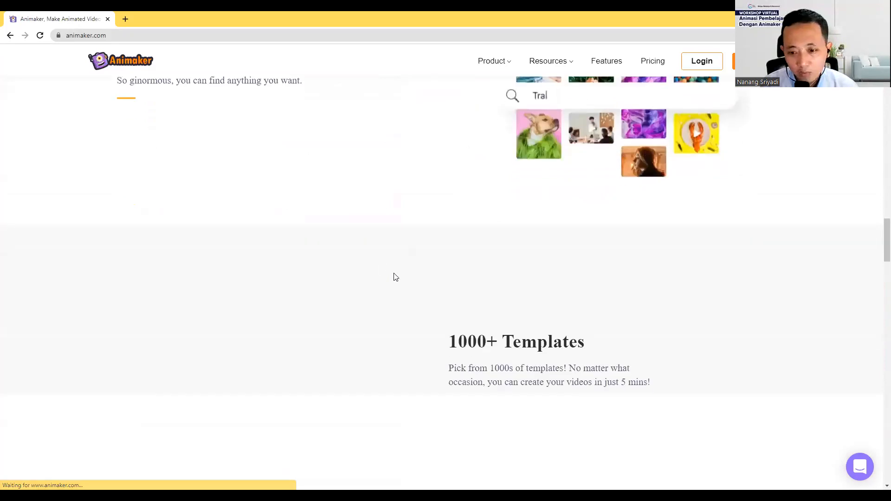
scroll(394, 275, "up", 18)
scroll(397, 275, "up", 15)
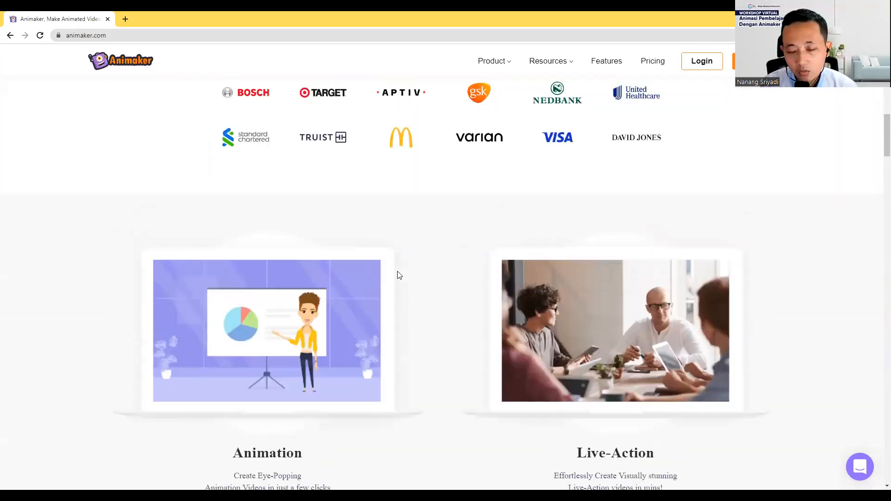
scroll(398, 275, "up", 3)
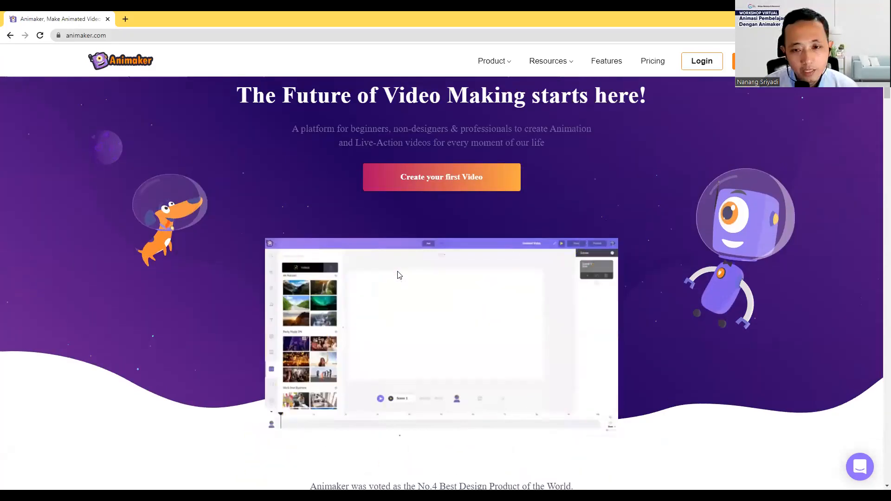
scroll(397, 274, "up", 1)
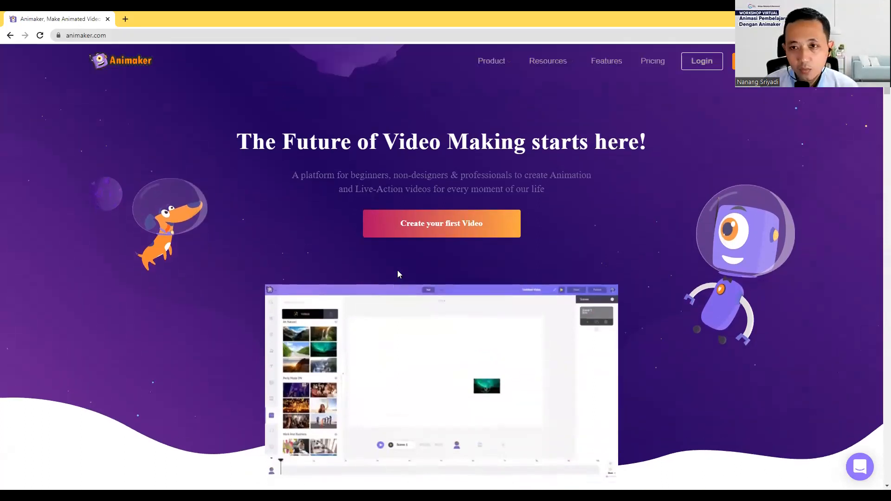
scroll(397, 271, "down", 4)
scroll(397, 271, "up", 3)
scroll(397, 271, "up", 1)
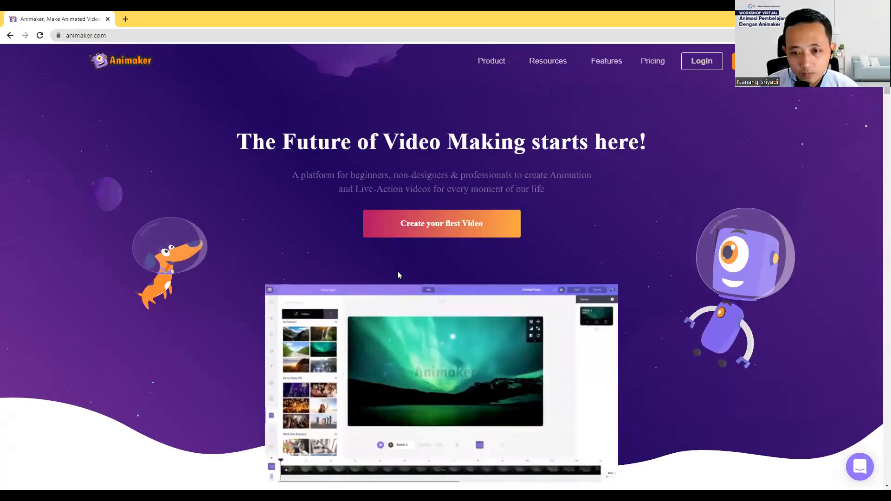
Log in to Animaker with the listed Google account
left_click(691, 67)
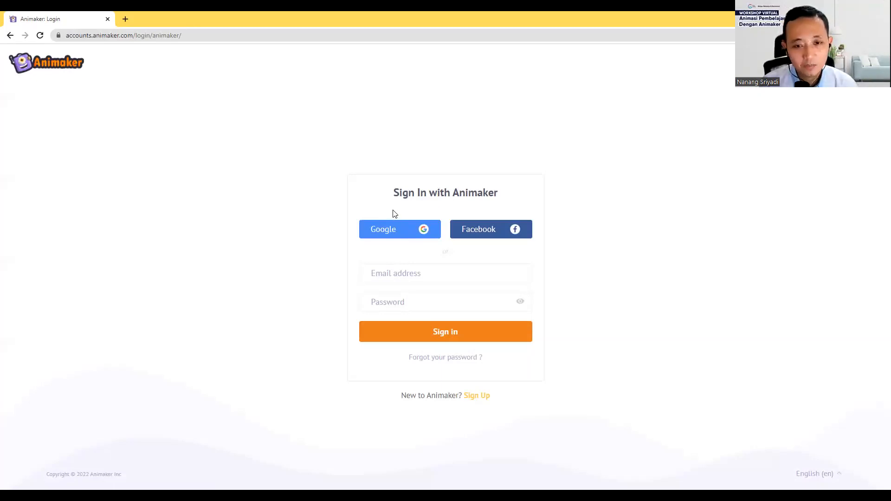
left_click(395, 233)
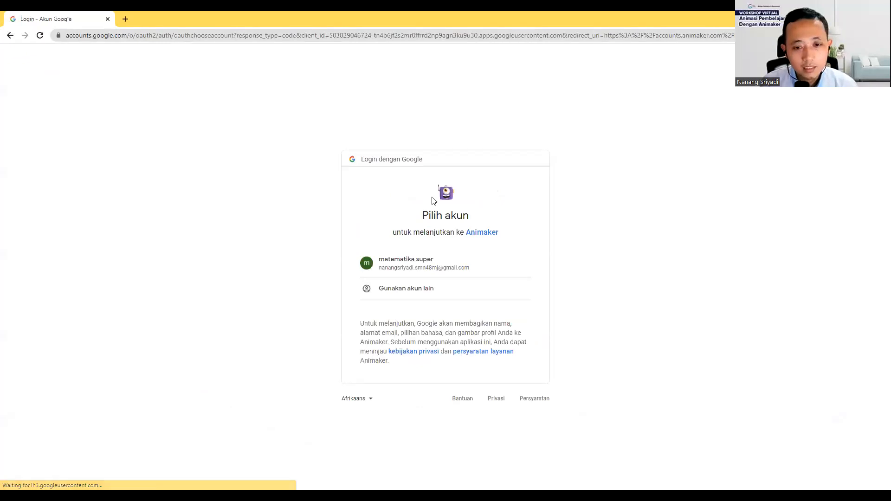
left_click(427, 273)
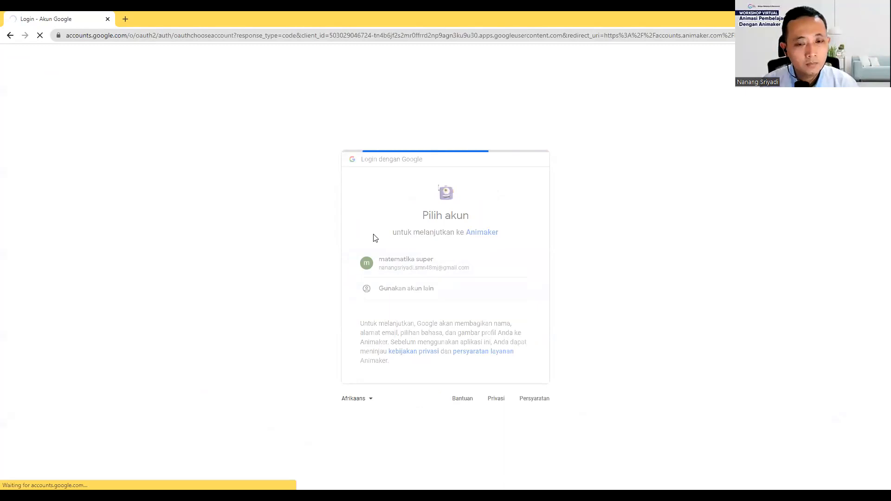
Search Google for animaker in a new browser tab and return to the Animaker login tab
left_click(125, 21)
type("animaker")
left_click(113, 52)
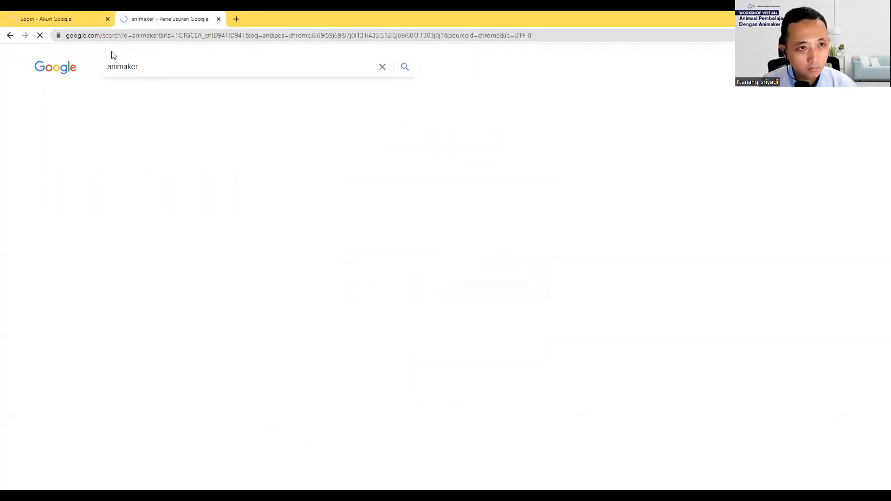
left_click(74, 18)
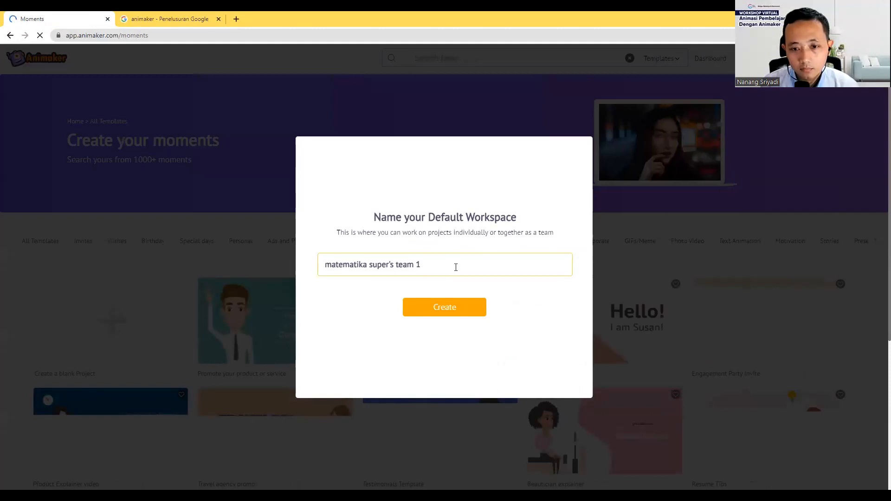
Create the default workspace with its suggested team name
left_click_drag(447, 272, 319, 265)
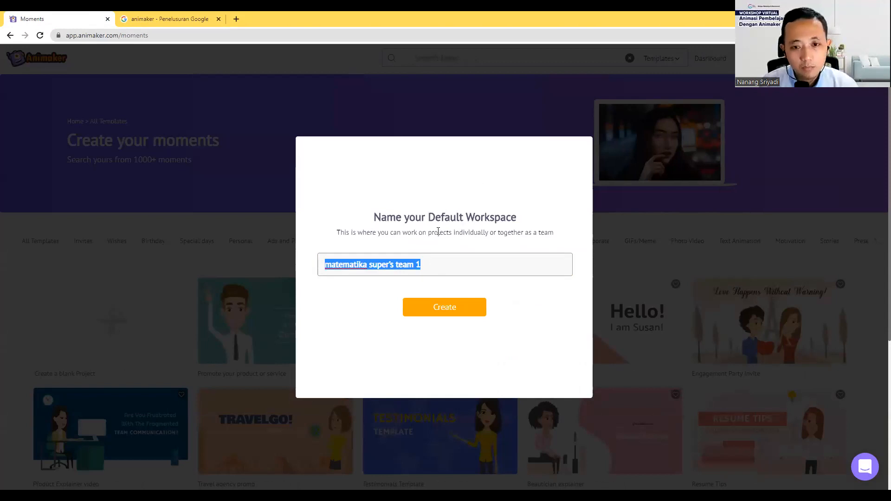
left_click(431, 267)
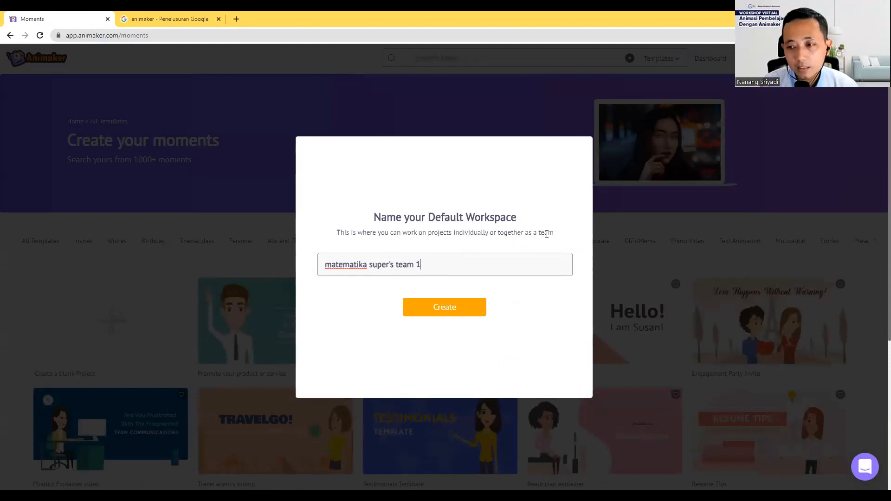
left_click_drag(432, 261, 318, 274)
left_click(417, 254)
left_click(397, 264)
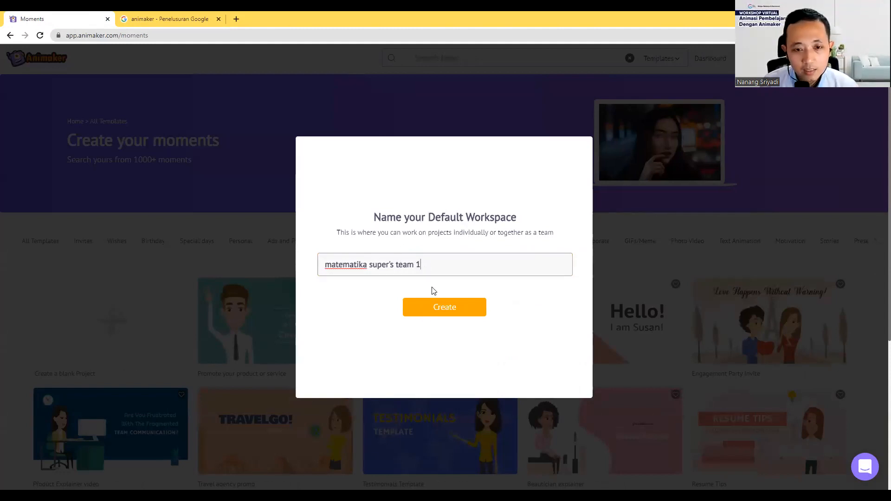
left_click(443, 309)
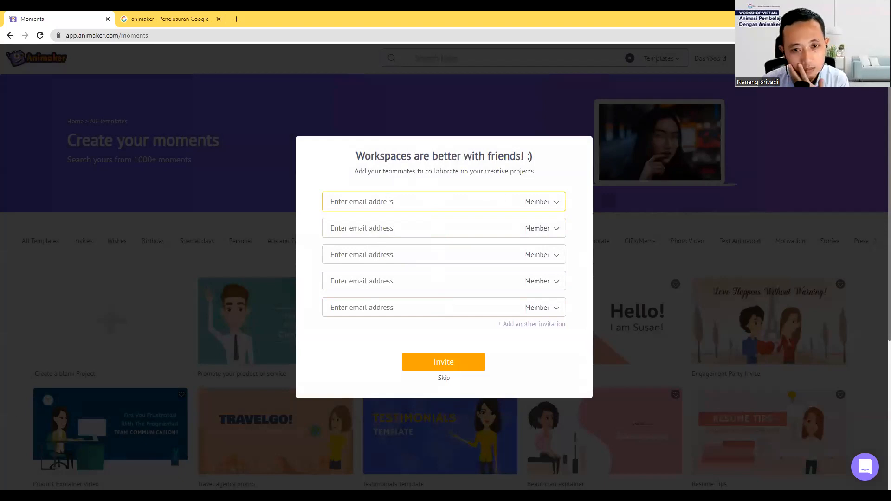
Skip inviting teammates to the new workspace
left_click_drag(419, 172, 442, 176)
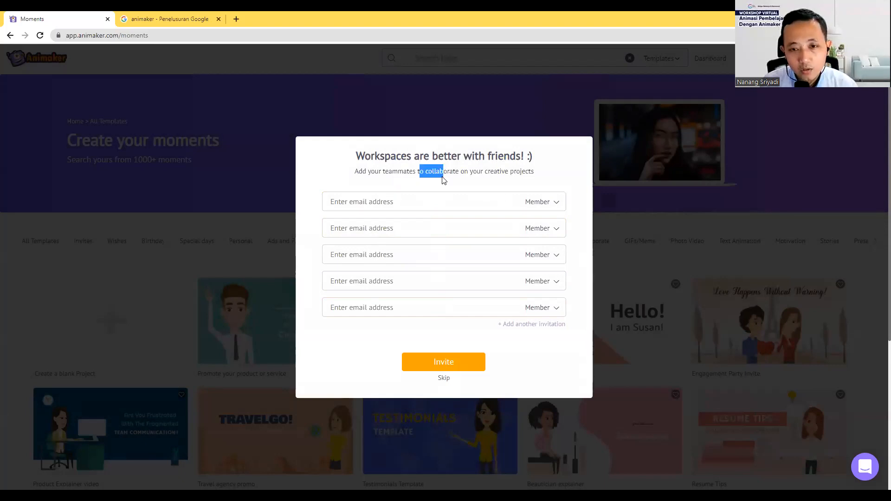
left_click(448, 175)
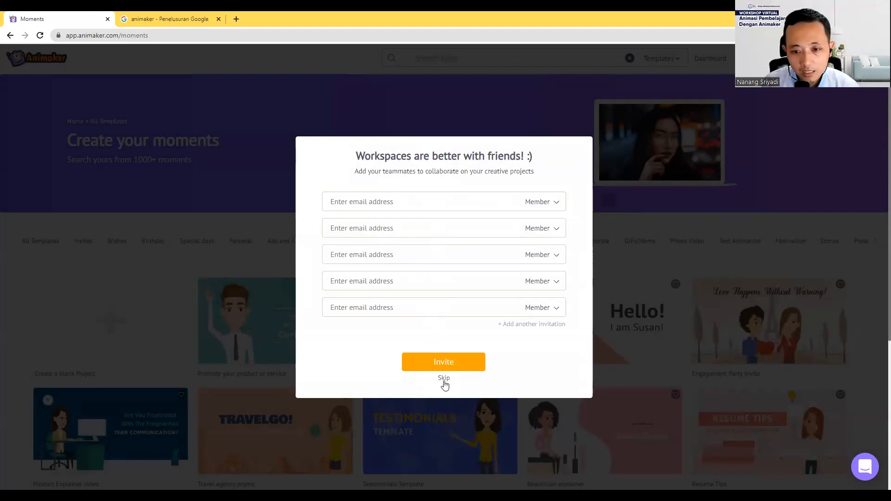
left_click(444, 379)
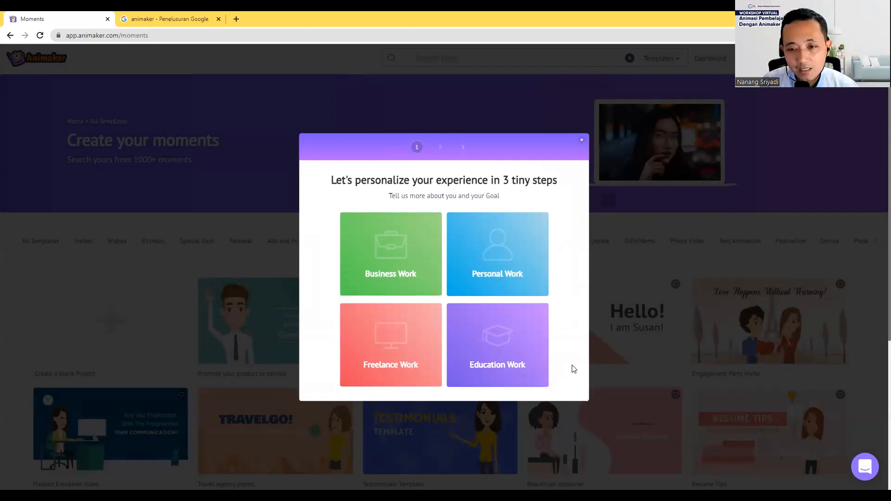
Complete the personalization questions with Schools, Teacher and "I want to create videos by myself", and continue with the Free Plan
mouse_move(482, 321)
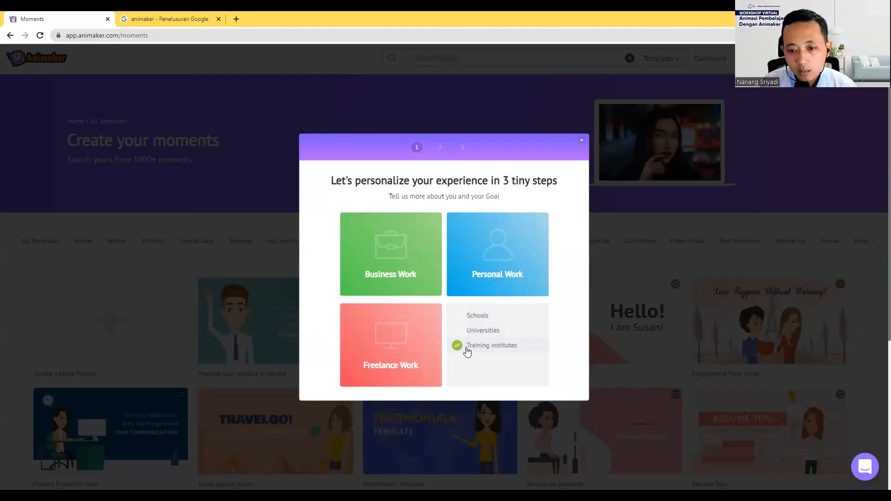
left_click(459, 320)
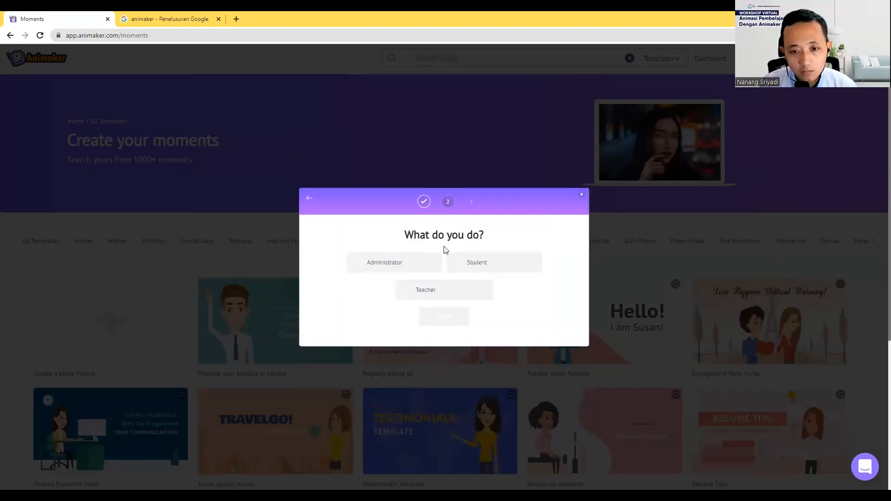
left_click(408, 291)
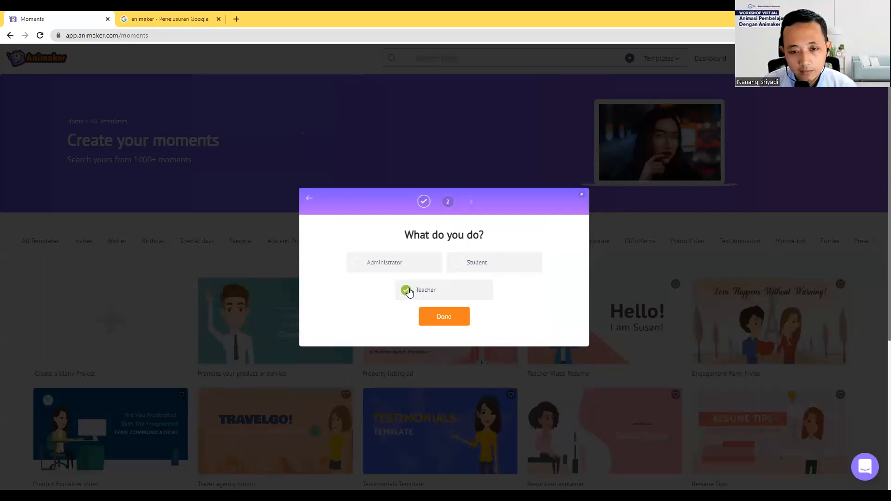
left_click(444, 319)
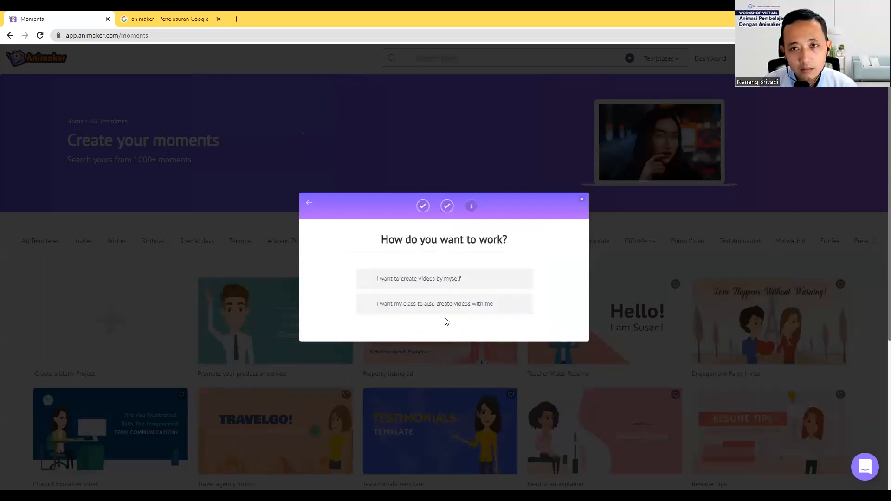
left_click(372, 284)
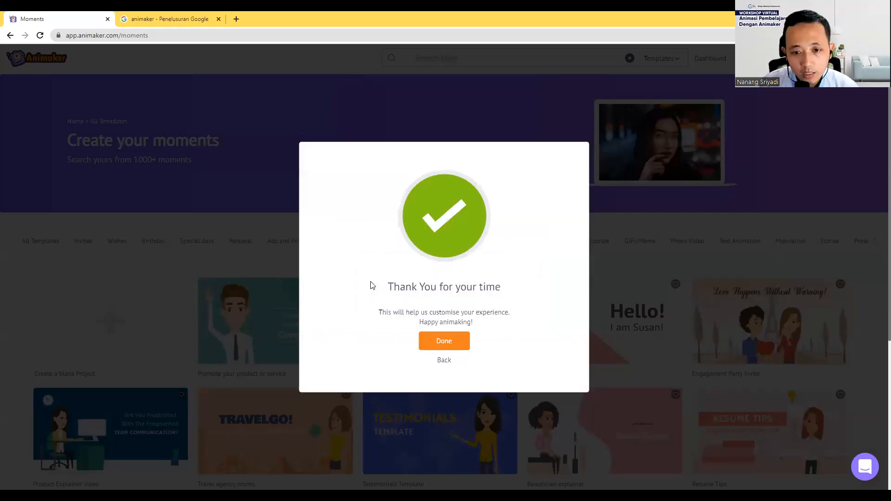
left_click(448, 338)
scroll(560, 351, "down", 1)
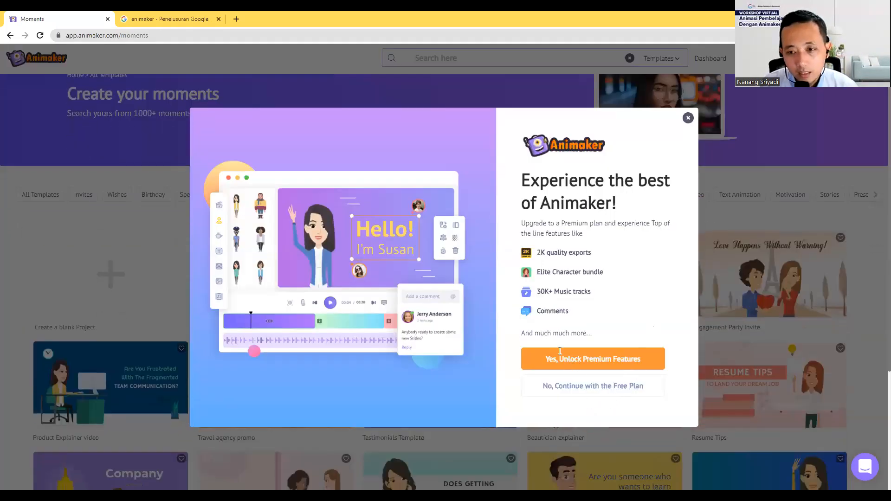
left_click(588, 392)
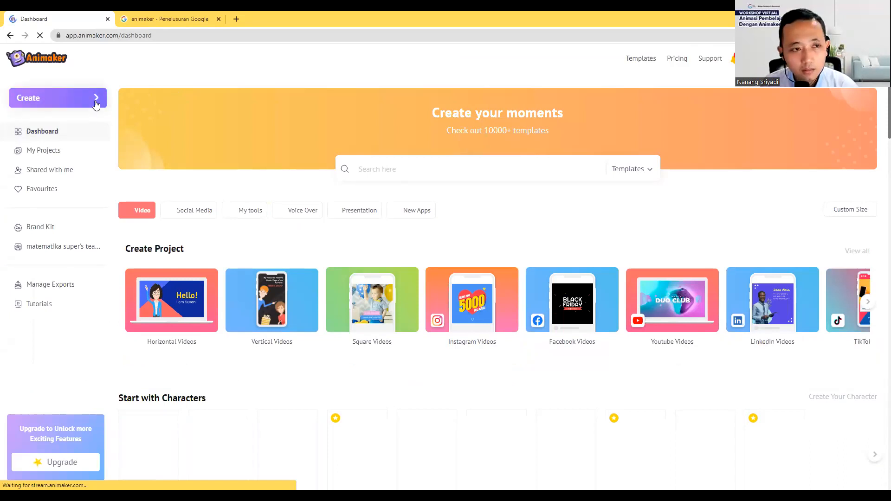
Try to start creating a character from the dashboard
left_click(96, 103)
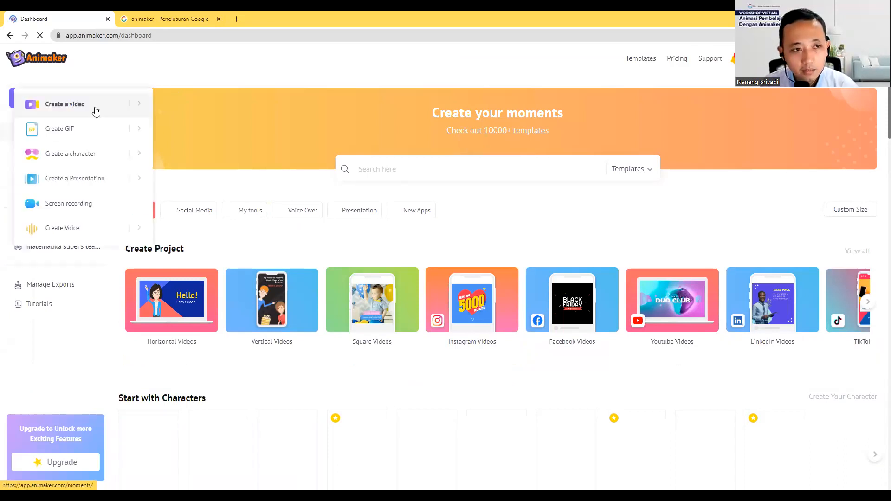
left_click(84, 155)
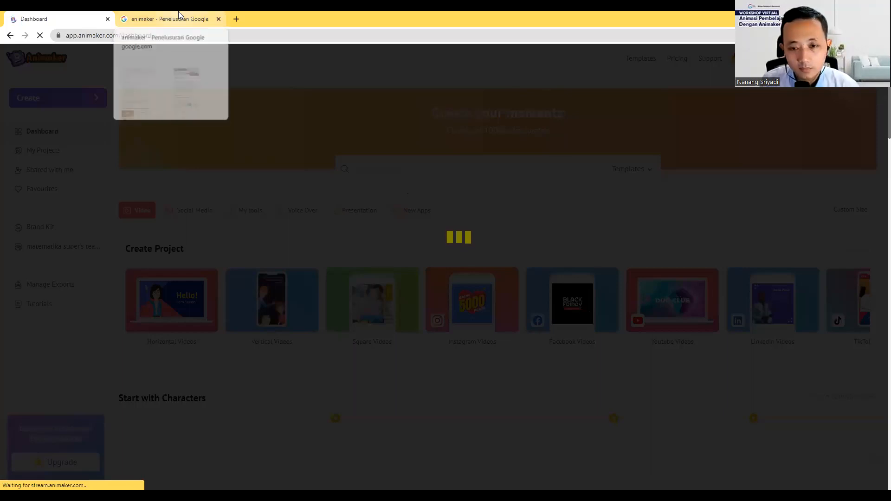
Reload the Google results page for animaker in the other tab and return to the Animaker dashboard
left_click(160, 15)
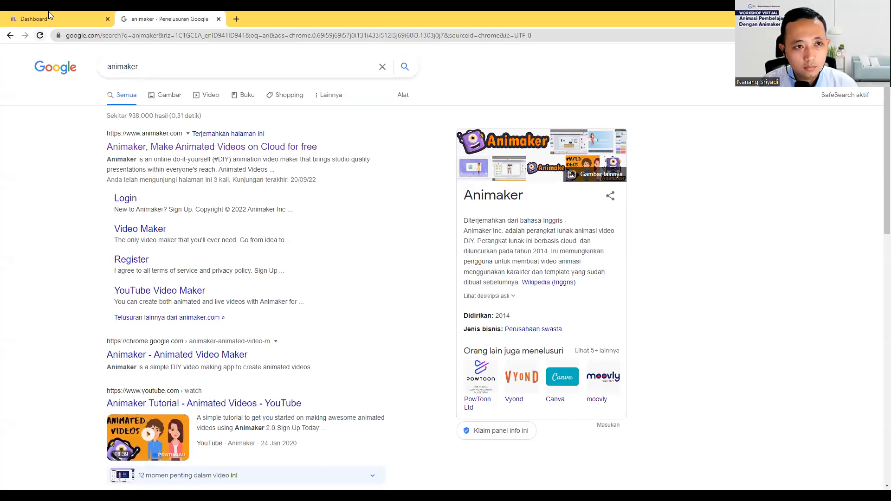
left_click(40, 33)
left_click(53, 18)
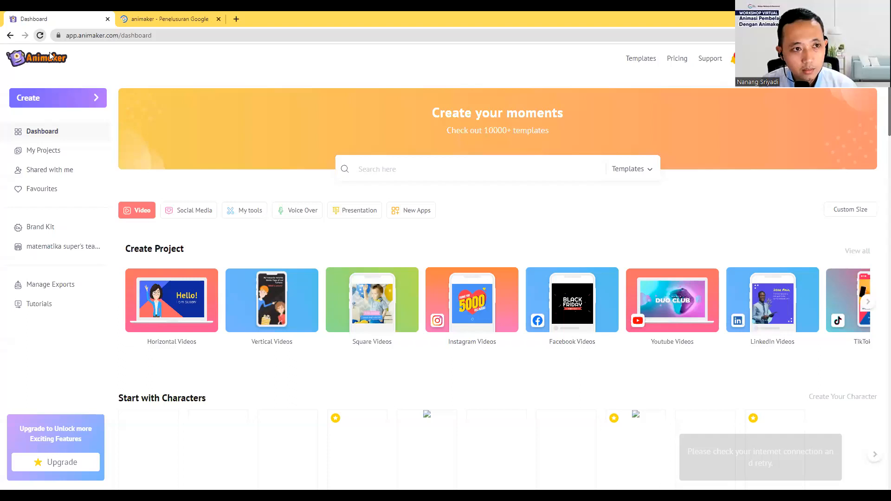
Start creating a character from the dashboard, choosing the Male type and the look with a blue polo shirt and white trousers
left_click(50, 56)
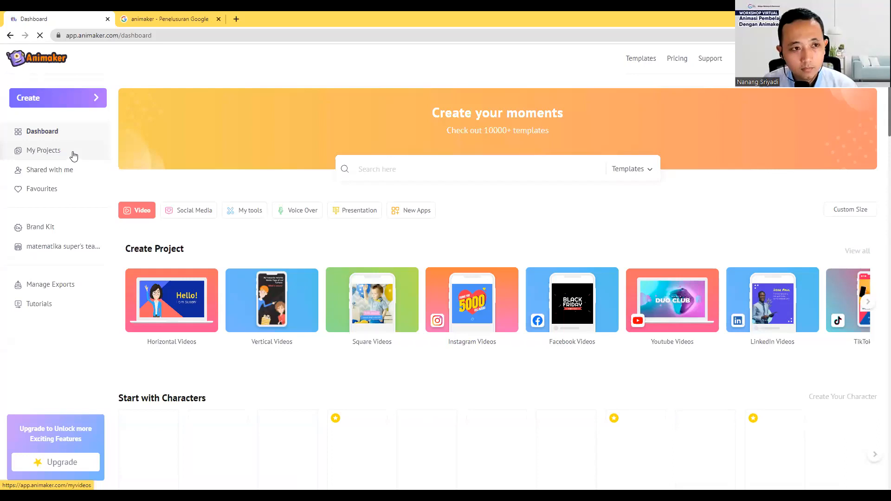
left_click(79, 157)
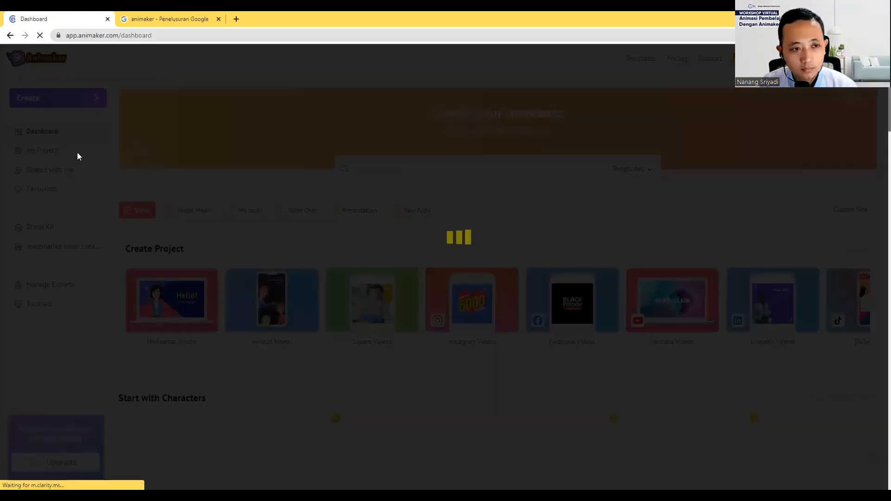
scroll(78, 156, "down", 4)
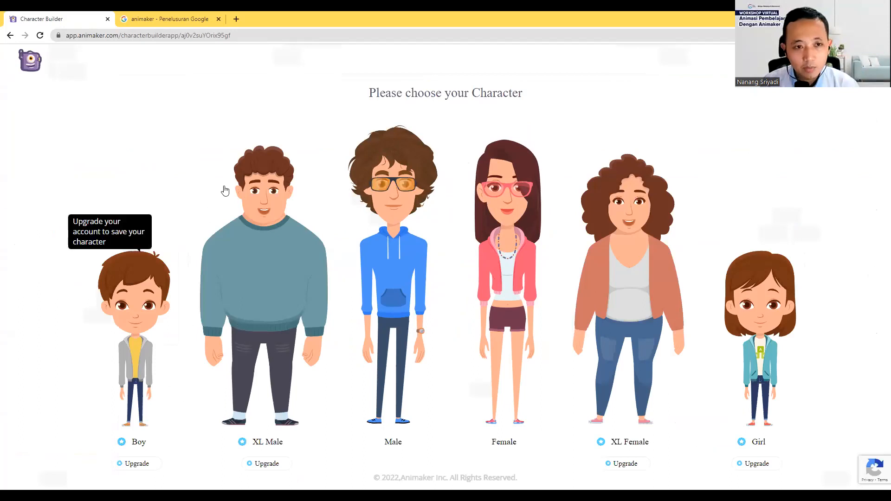
left_click(383, 239)
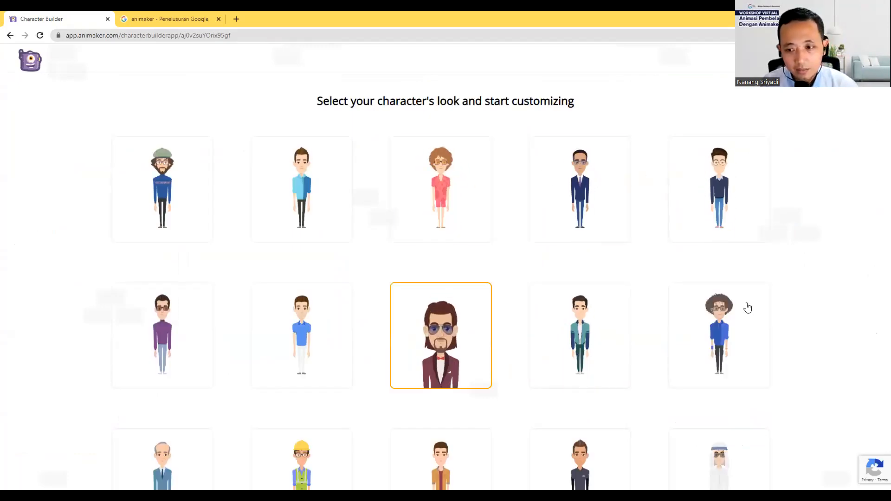
left_click(325, 329)
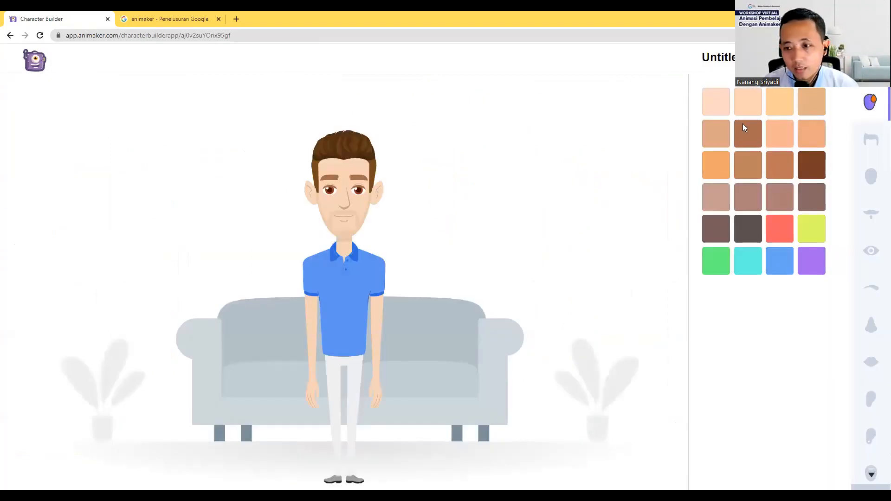
Change the character's outfit to the light blue shirt with dark tie and dark trousers, and save the character
scroll(879, 379, "down", 5)
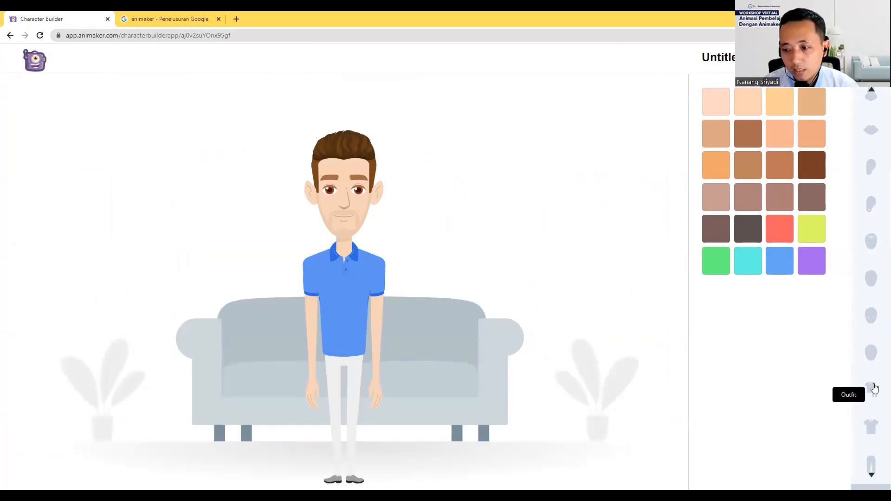
left_click(873, 389)
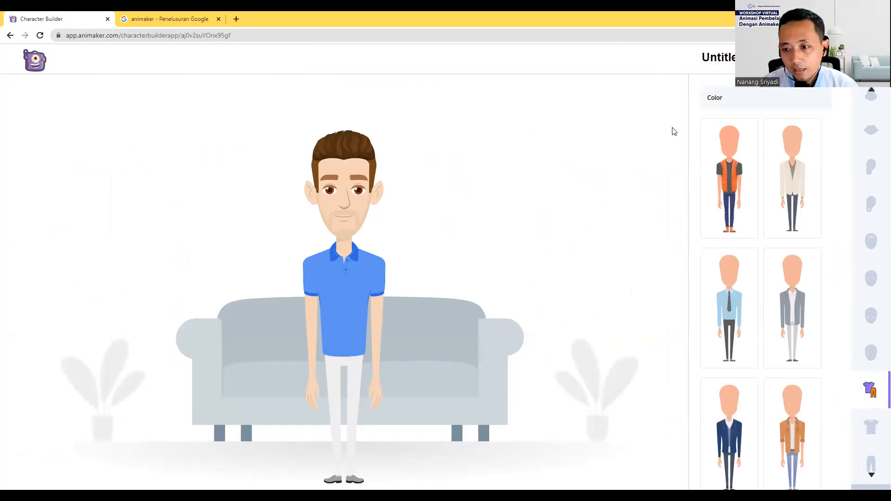
left_click(731, 311)
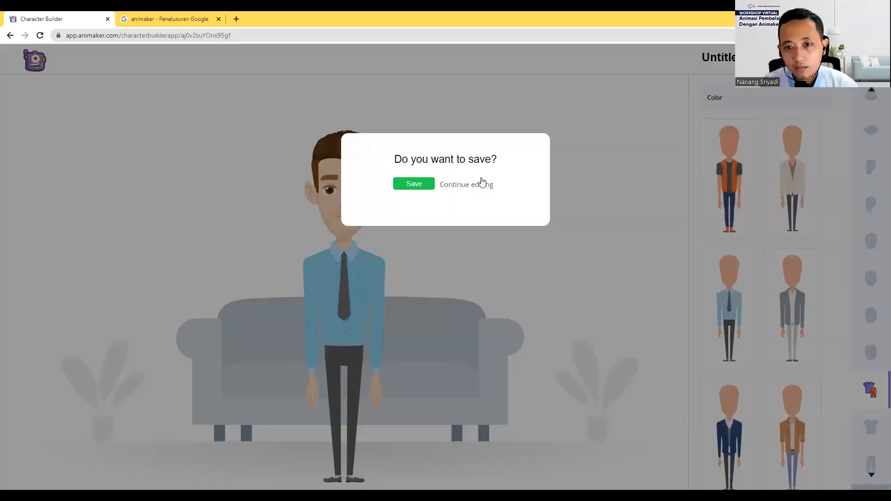
left_click(413, 184)
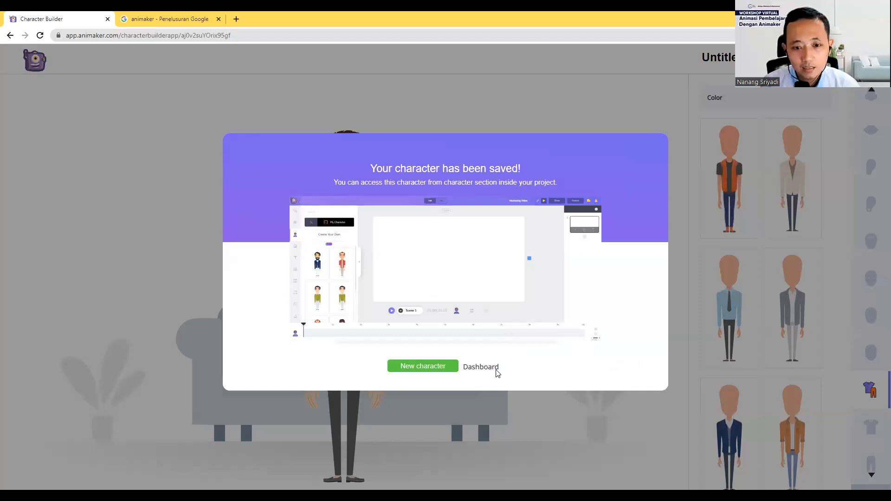
left_click(414, 369)
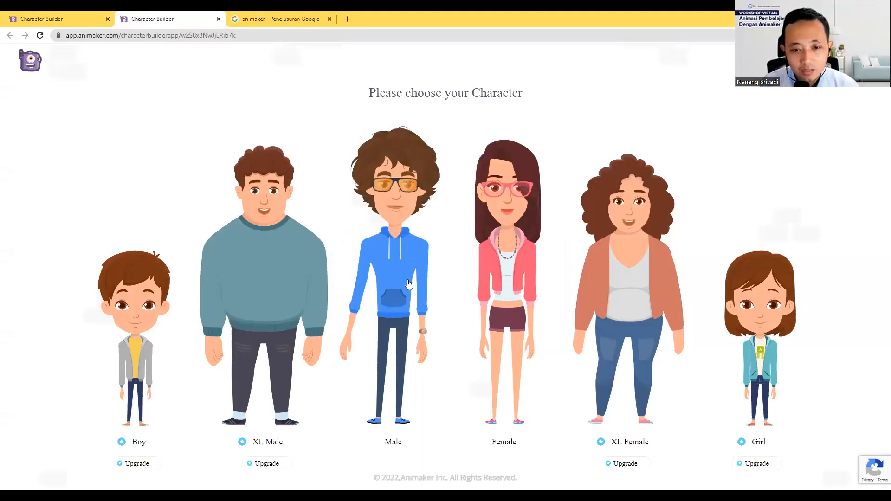
left_click(408, 284)
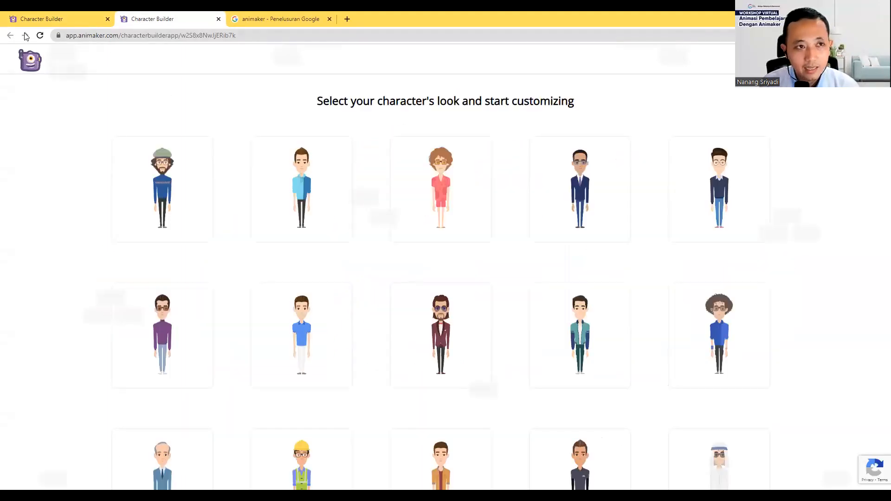
left_click(218, 19)
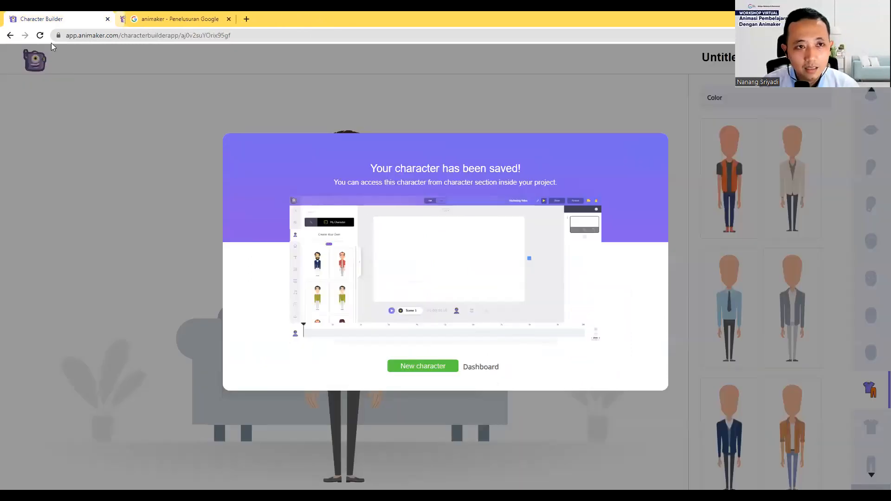
Start another new character as a Boy, browse the available looks and try the one with the blue cap and robe
left_click(422, 369)
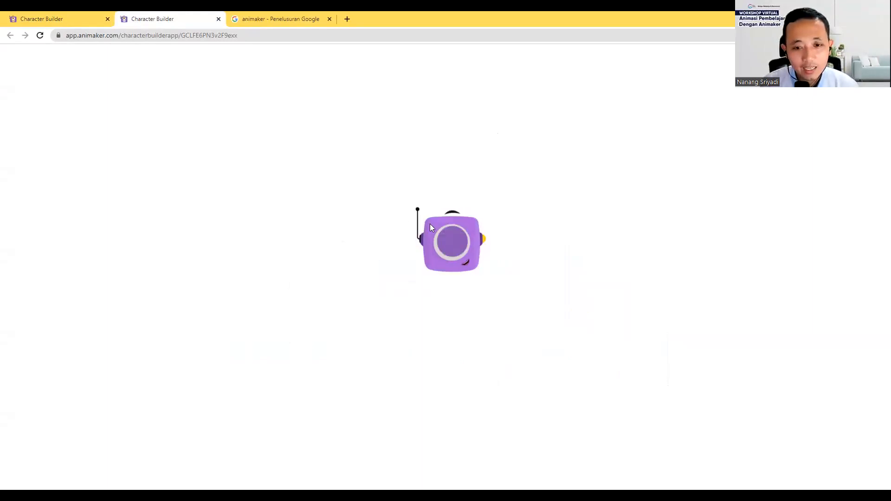
left_click(40, 35)
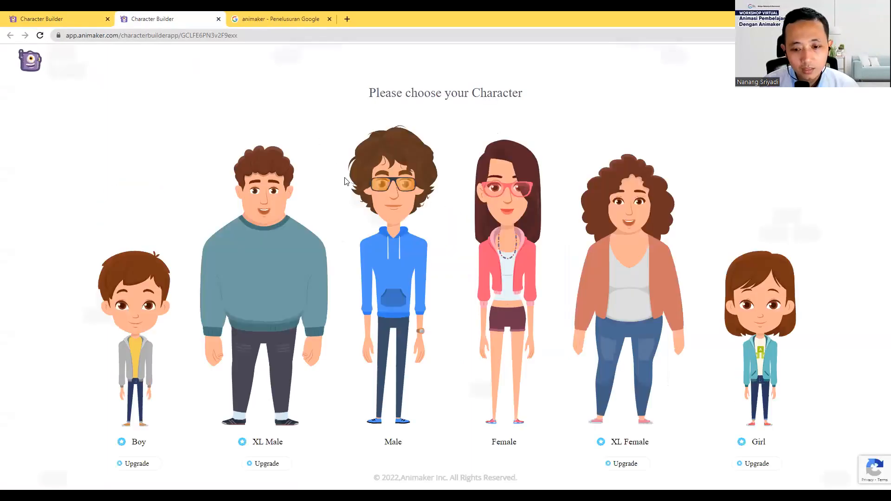
left_click(158, 319)
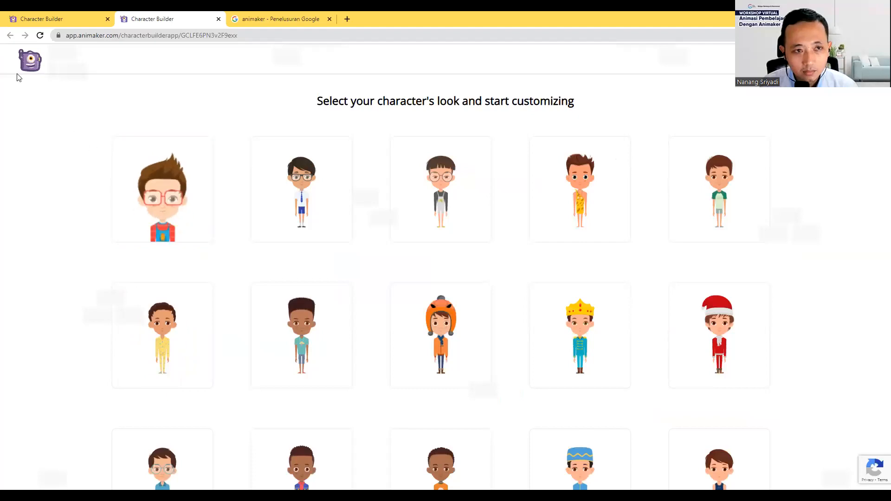
scroll(489, 340, "down", 1)
scroll(511, 327, "down", 3)
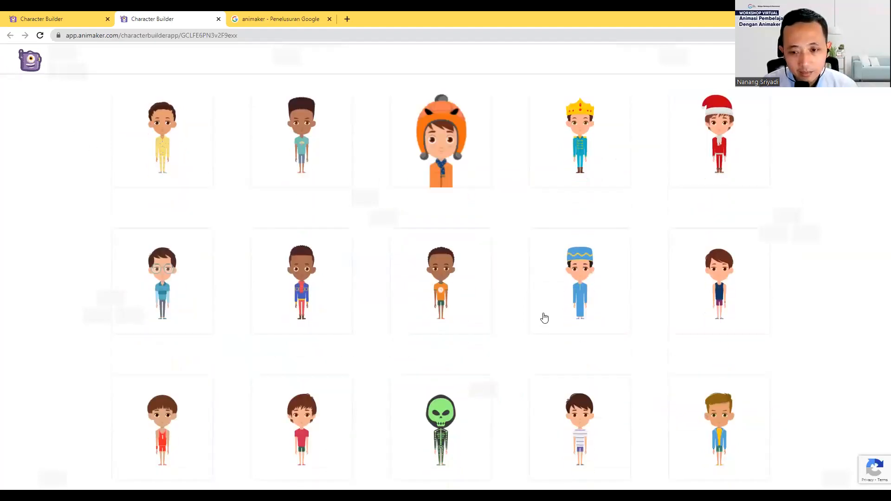
left_click(547, 304)
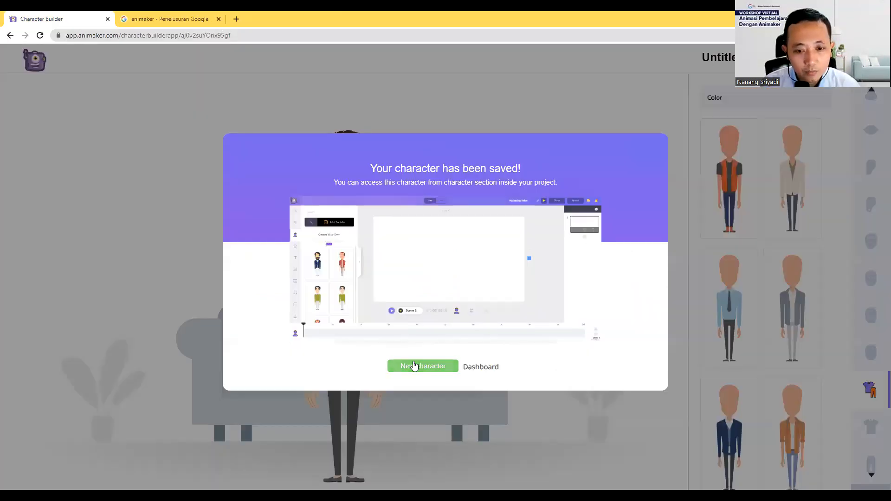
Create a new Male character with the purple turtleneck, jeans and glasses look, and save it
left_click(415, 366)
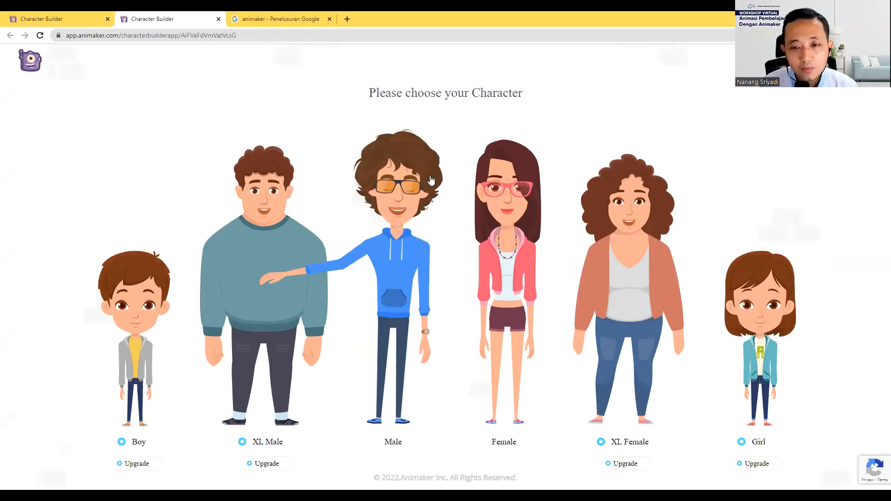
left_click(391, 276)
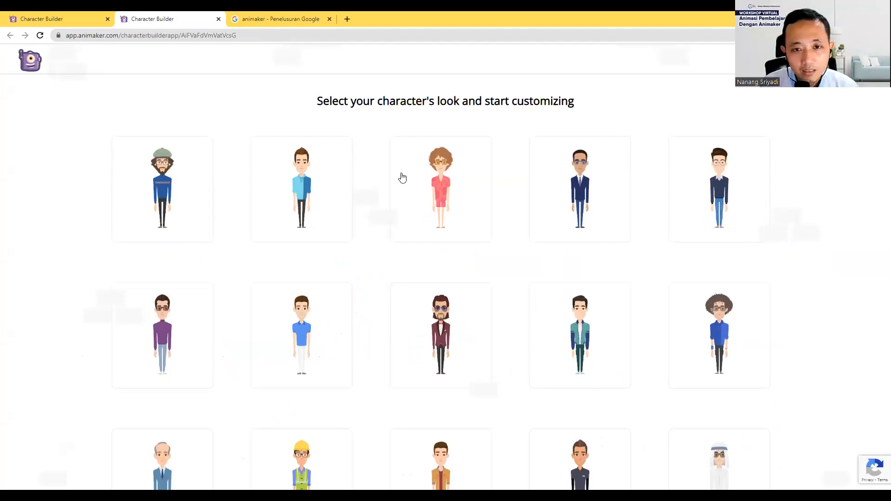
left_click(188, 324)
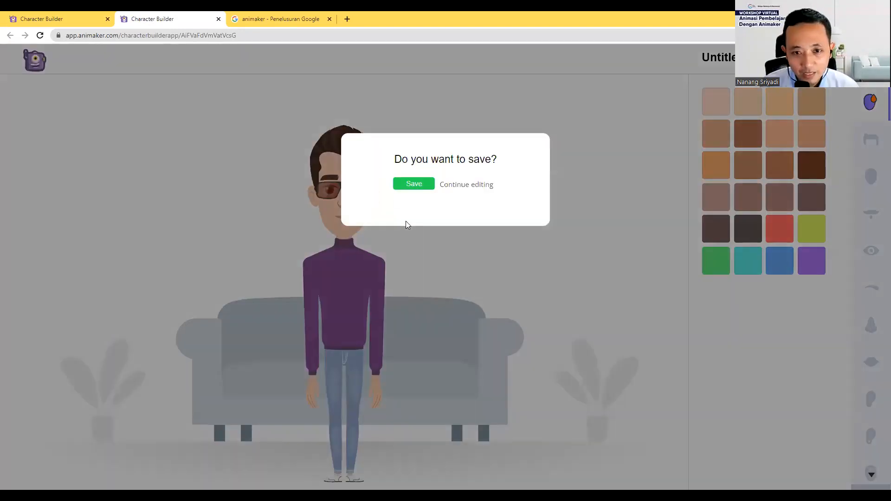
left_click(409, 185)
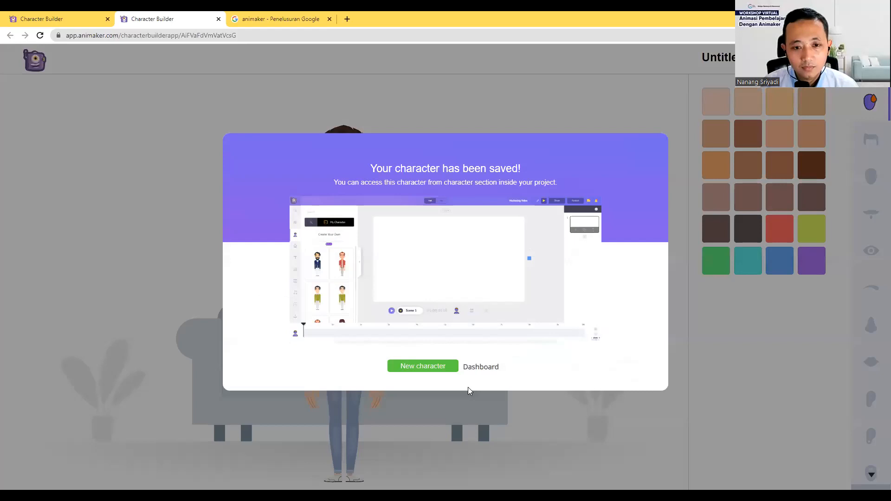
Return to the dashboard and close both Character Builder pages
left_click(482, 369)
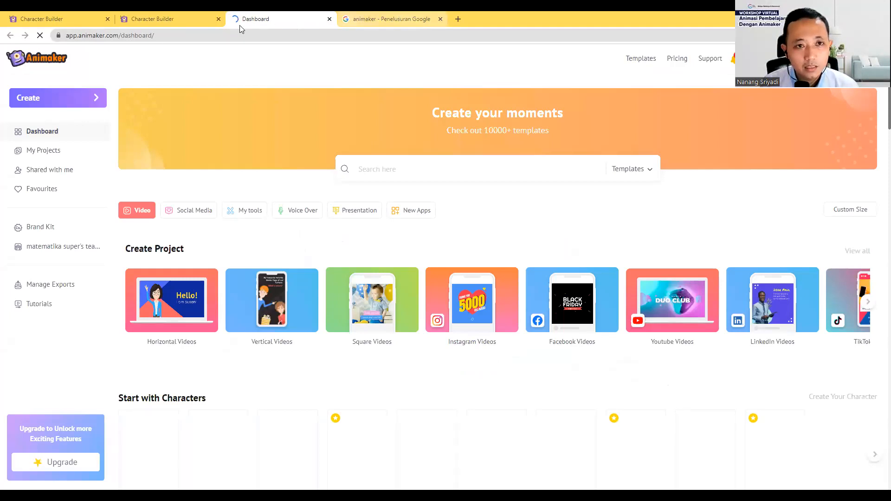
left_click(219, 19)
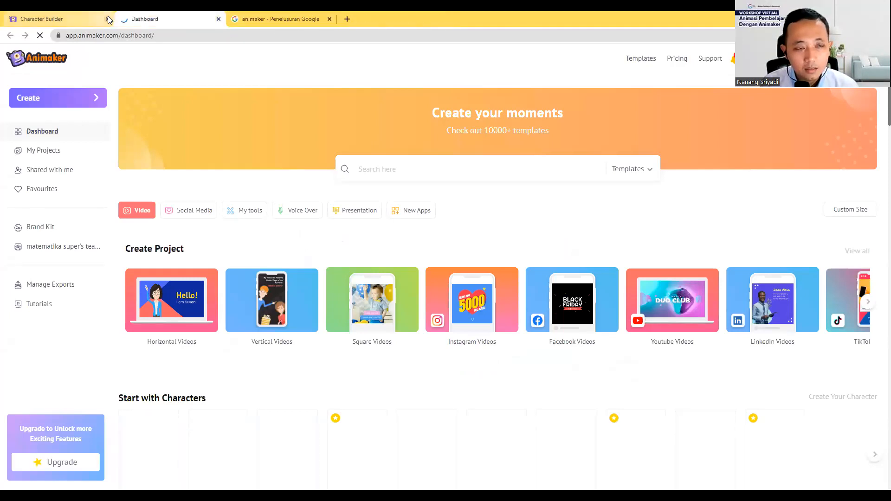
left_click(108, 19)
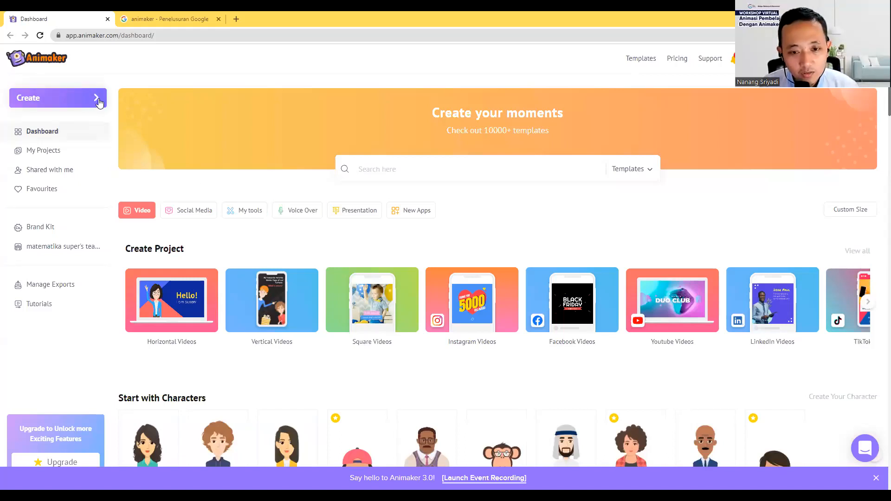
Create a blank video project in the horizontal 16:9 size
left_click(99, 103)
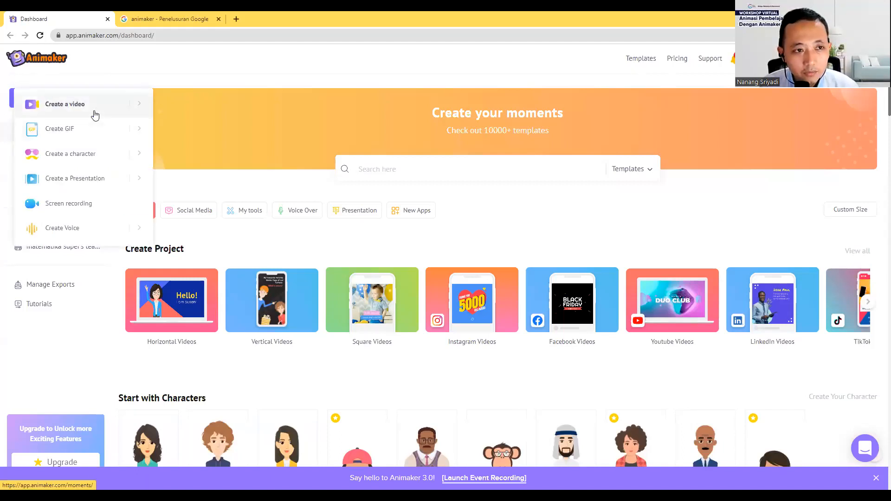
left_click(95, 114)
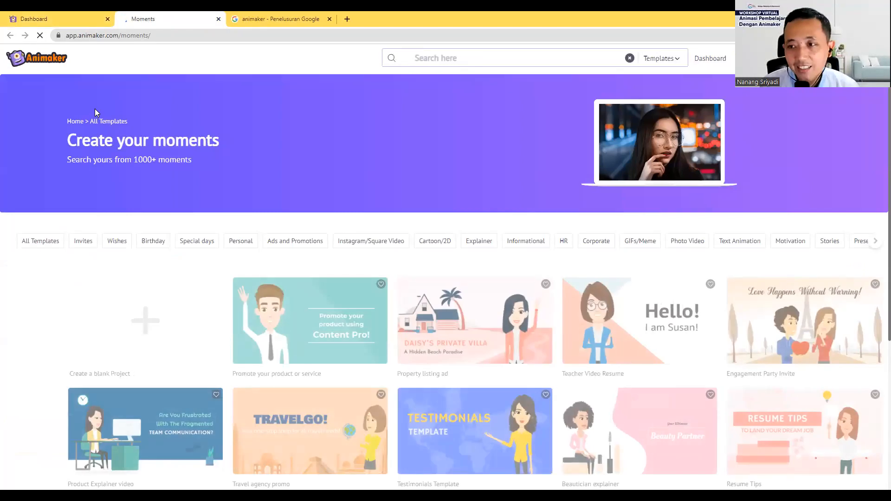
left_click(106, 342)
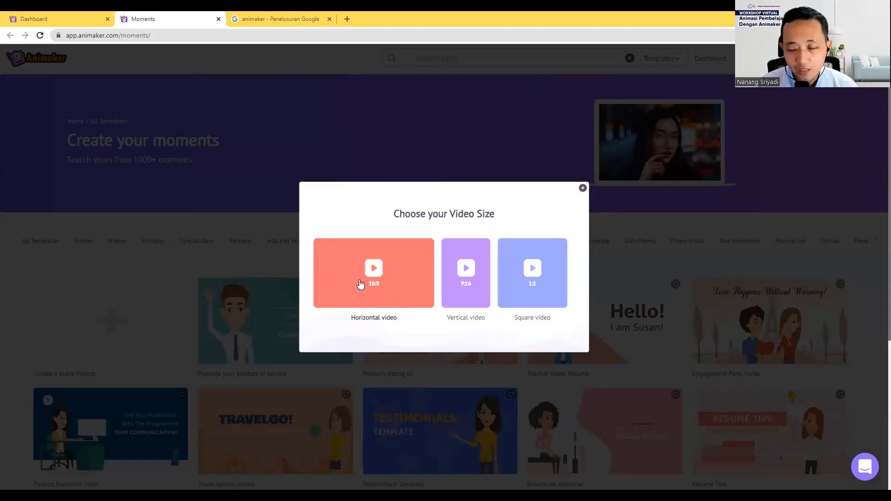
left_click(382, 280)
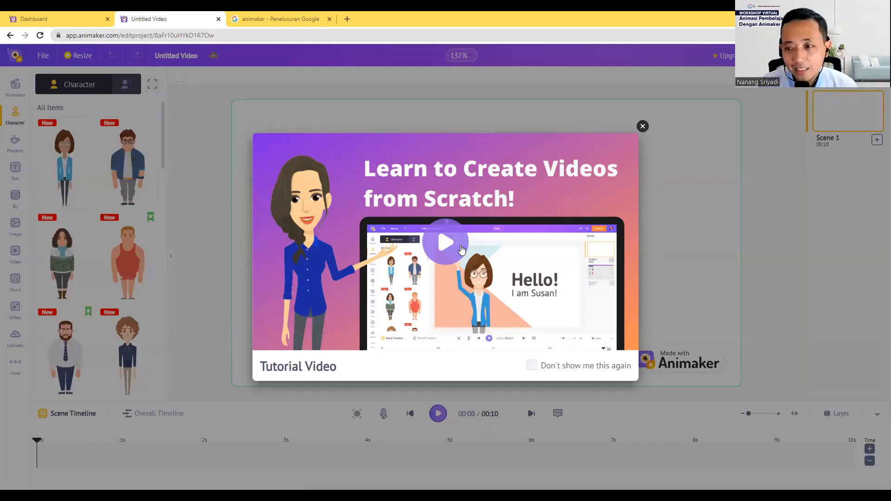
Play the introductory tutorial video, skip through several parts of it and close it
left_click(441, 243)
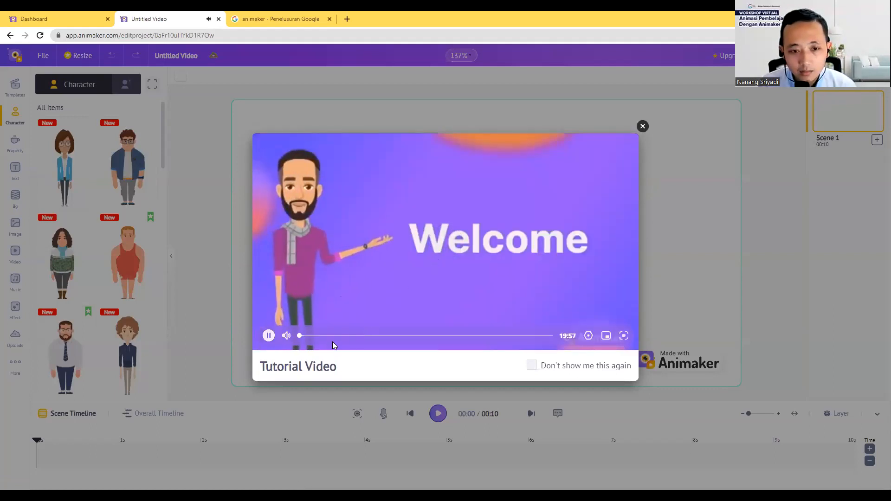
left_click(328, 335)
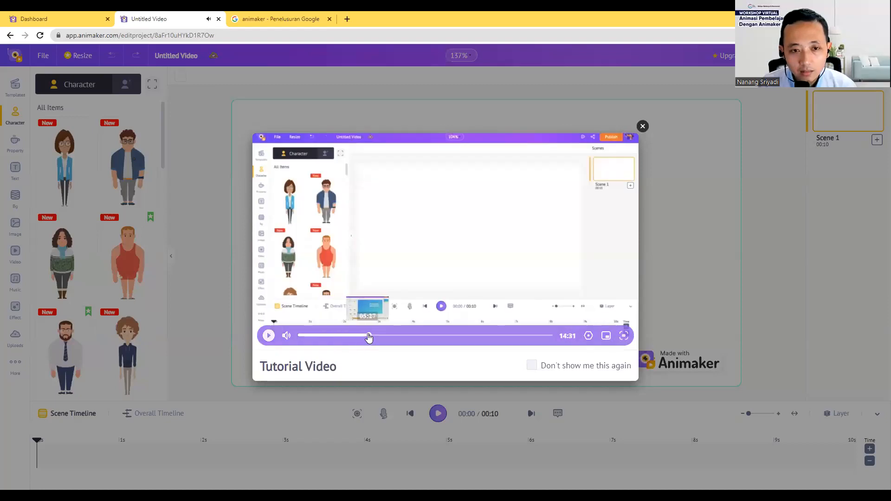
left_click(428, 335)
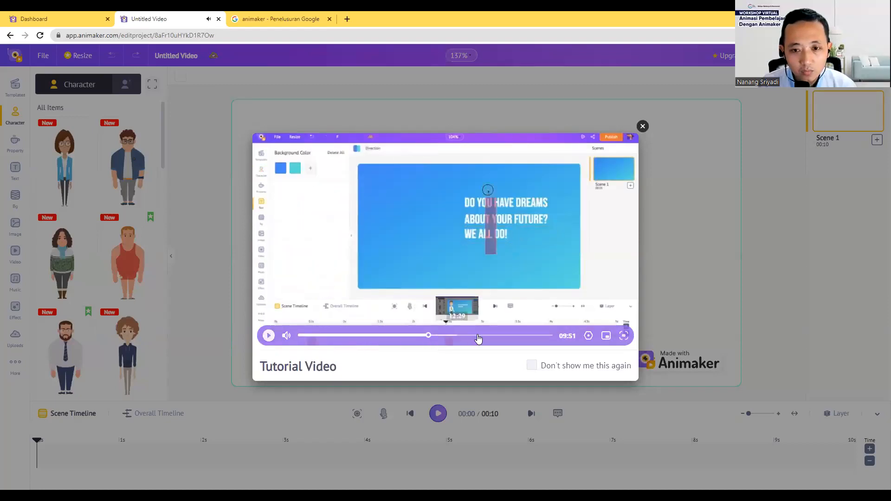
left_click(478, 335)
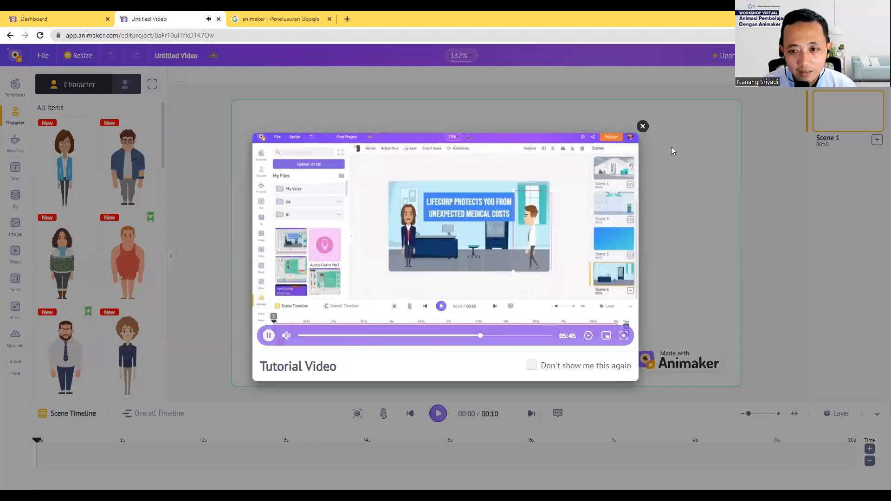
left_click(643, 127)
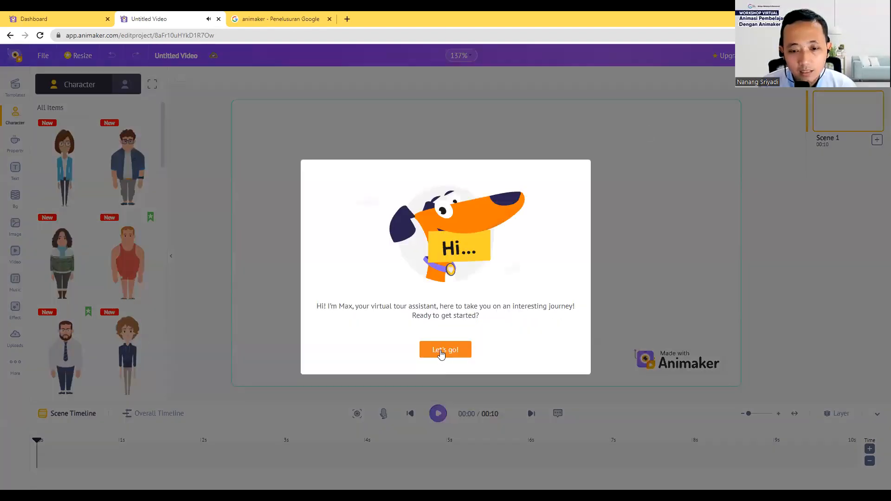
Go through all twelve parts of the guided editor tour, from the asset library to the help assistant, and close it
left_click(441, 351)
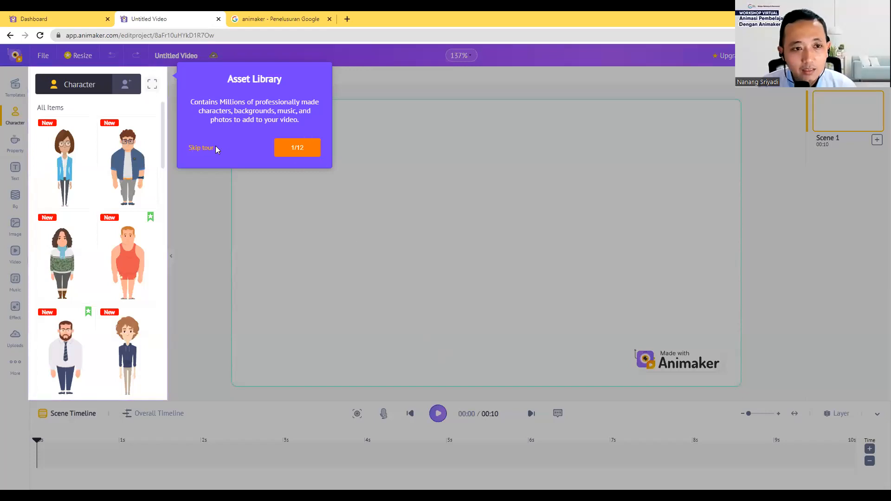
left_click(297, 148)
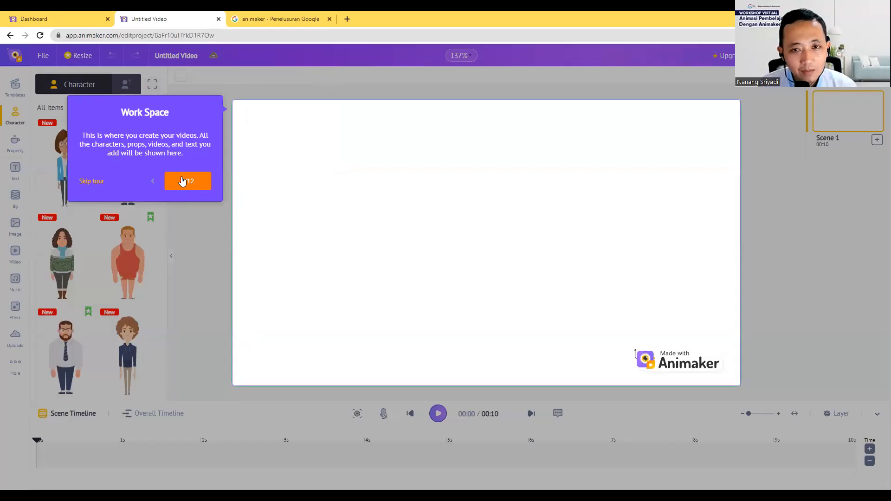
left_click(183, 181)
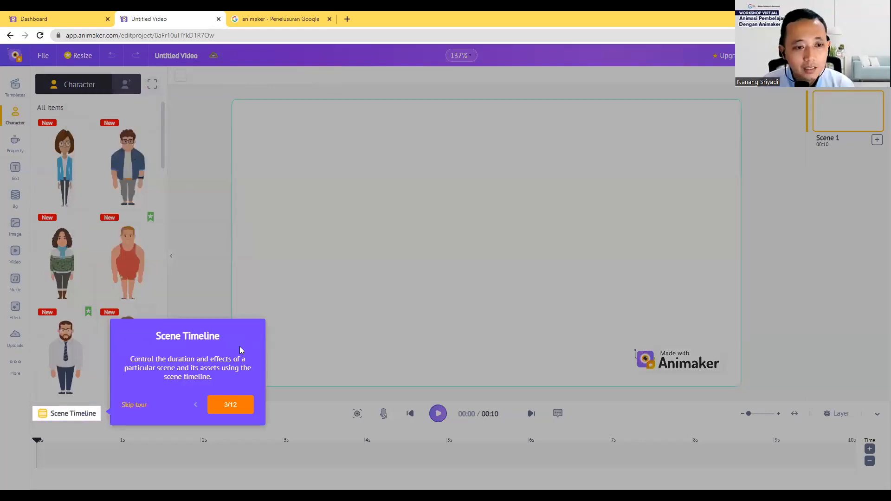
left_click(222, 406)
left_click(302, 405)
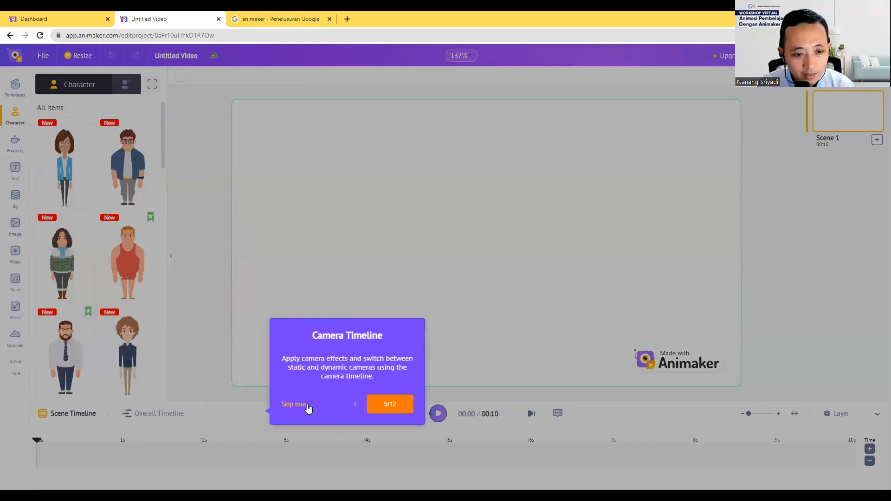
left_click(487, 409)
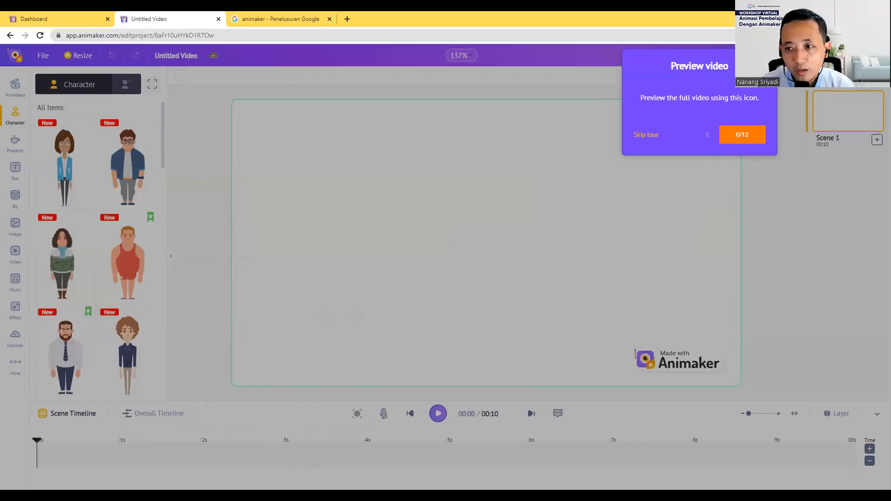
left_click(742, 135)
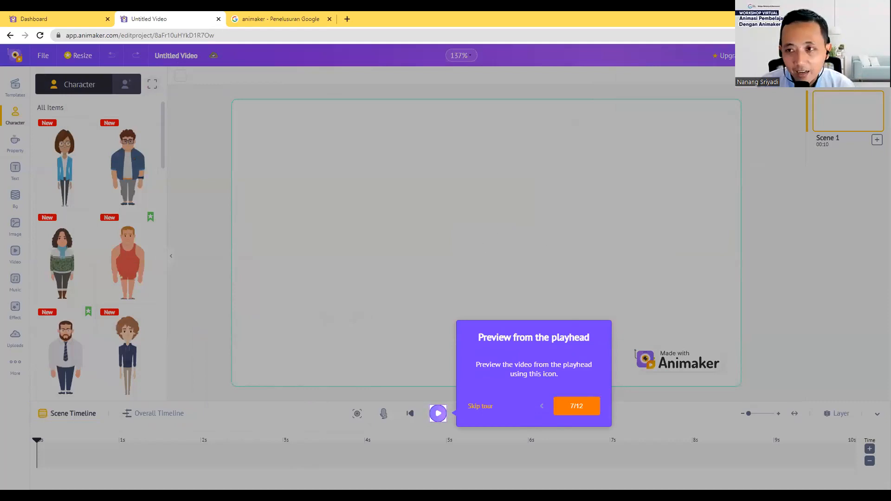
left_click(564, 408)
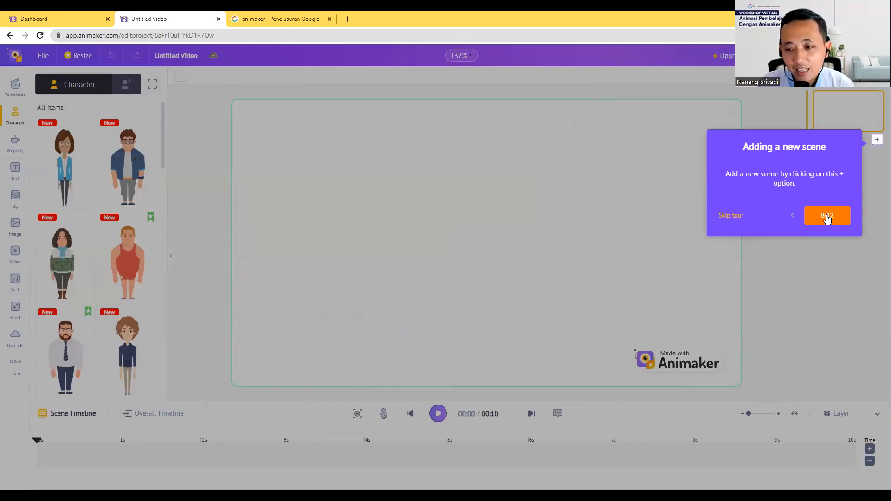
left_click(827, 216)
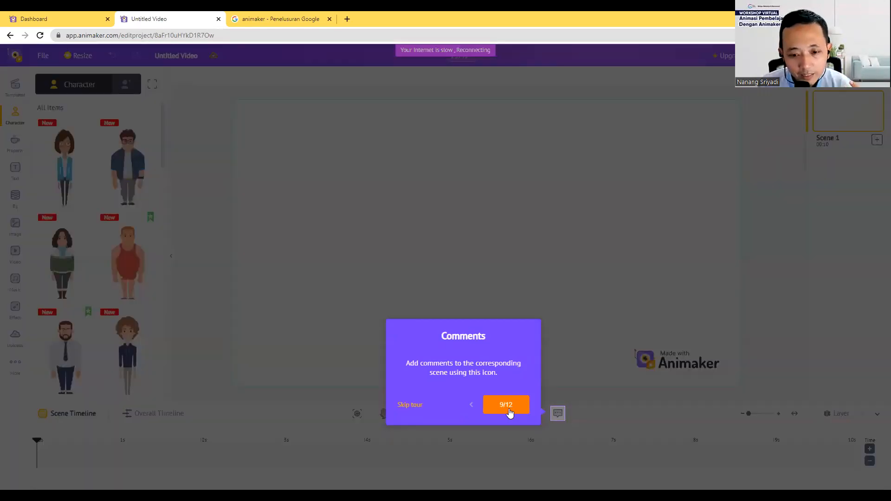
left_click(507, 408)
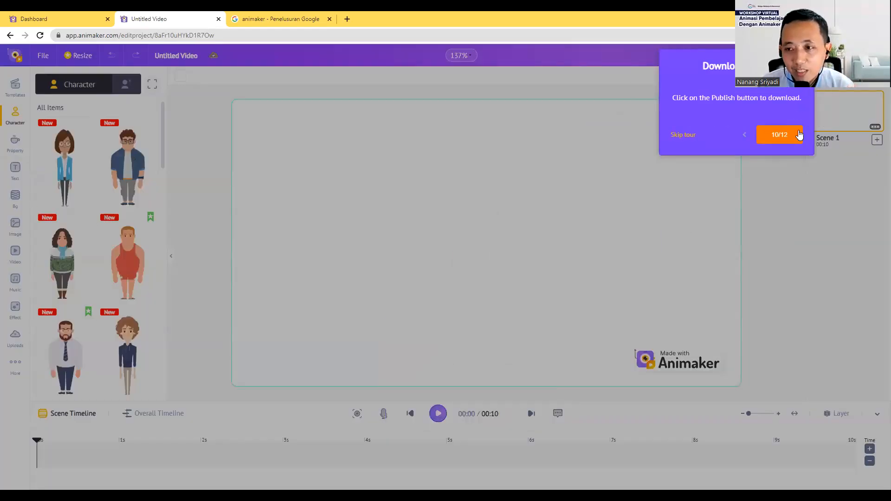
left_click(782, 138)
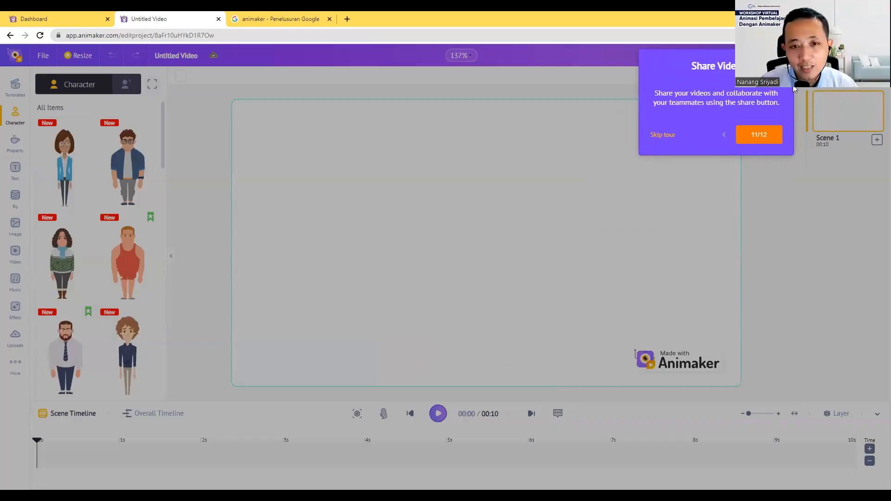
left_click(768, 136)
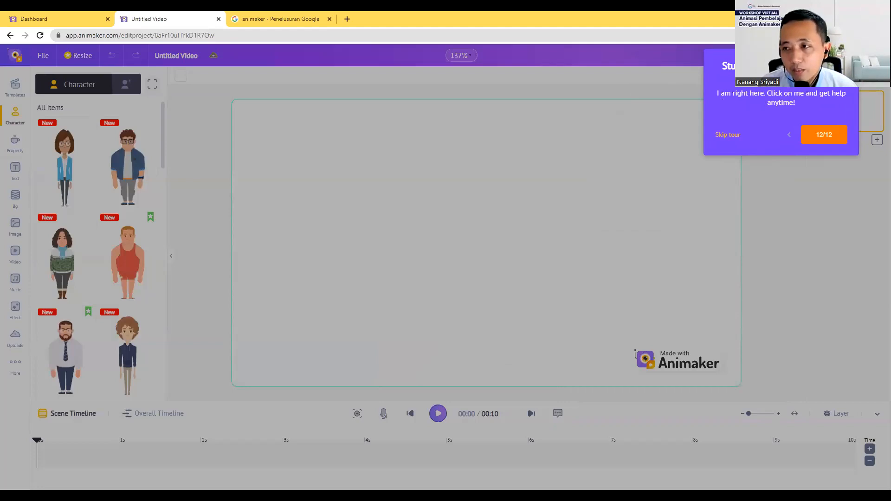
left_click(728, 136)
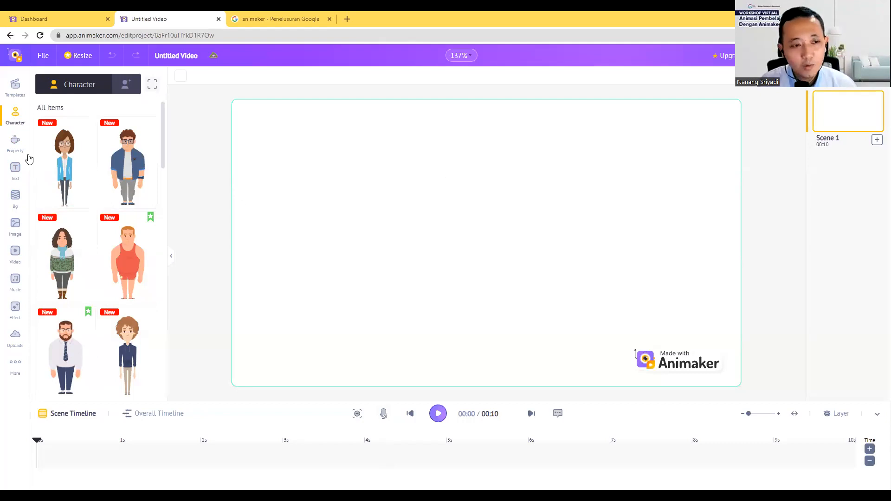
Browse the background library through its themed categories and the full list of backgrounds
left_click(16, 204)
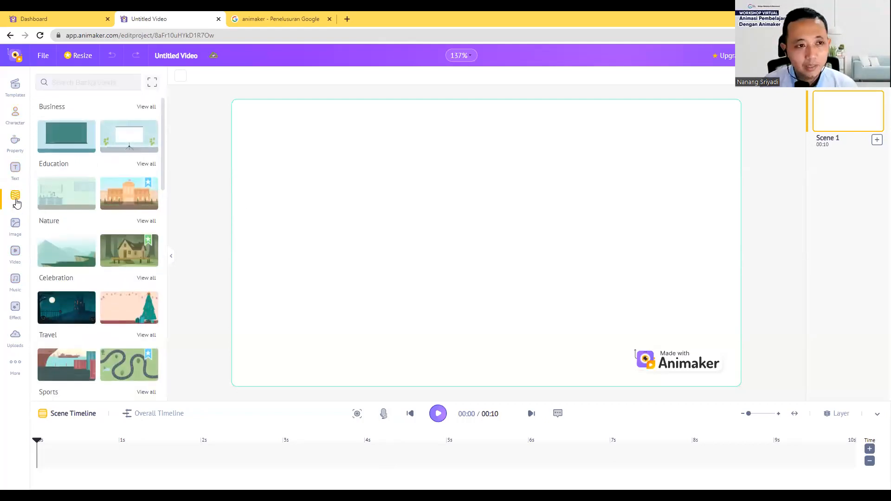
scroll(103, 250, "down", 15)
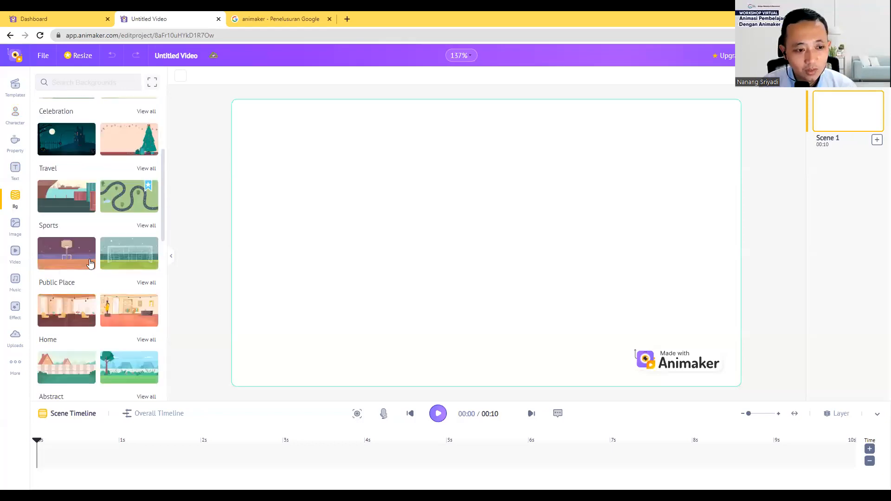
scroll(103, 320, "down", 10)
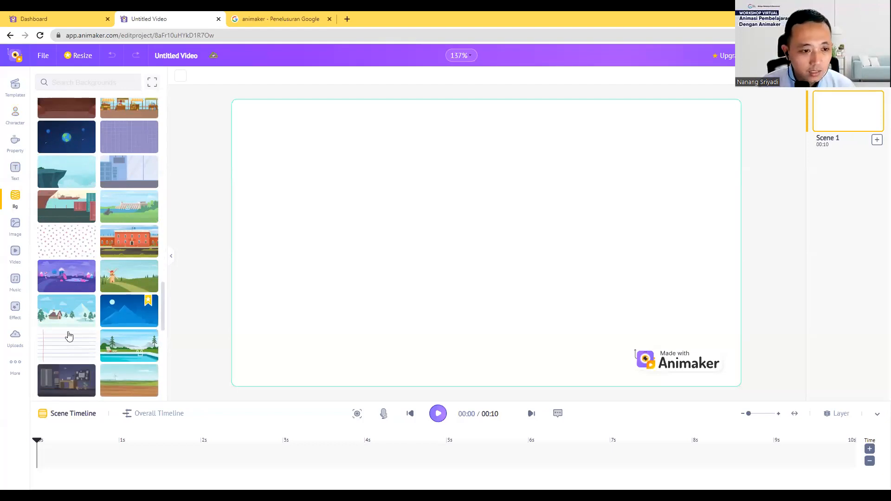
scroll(95, 327, "down", 4)
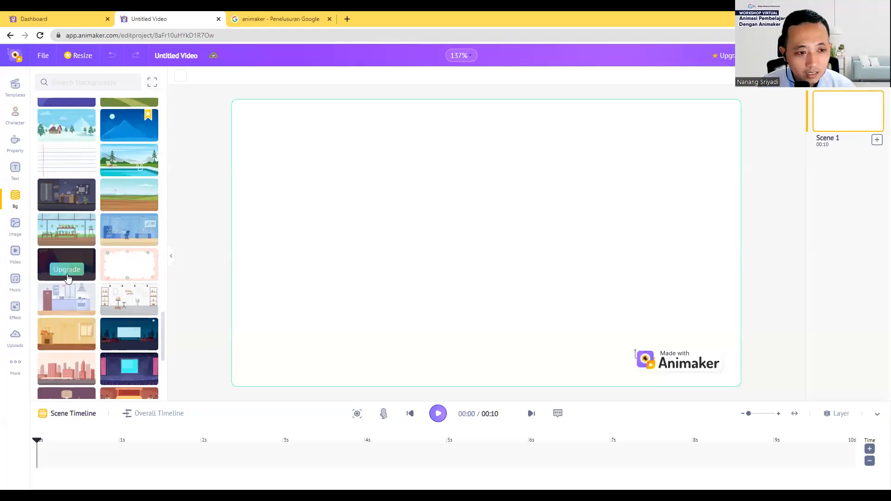
scroll(67, 277, "down", 3)
scroll(119, 283, "up", 20)
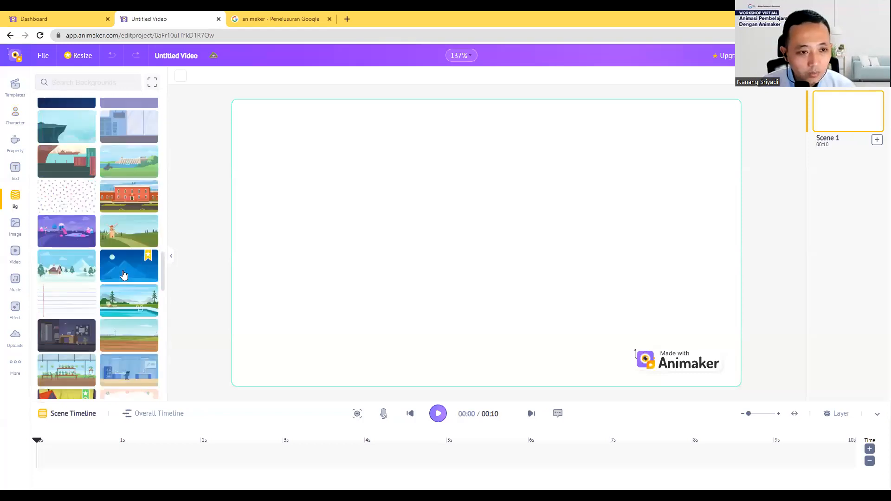
scroll(88, 232, "up", 1)
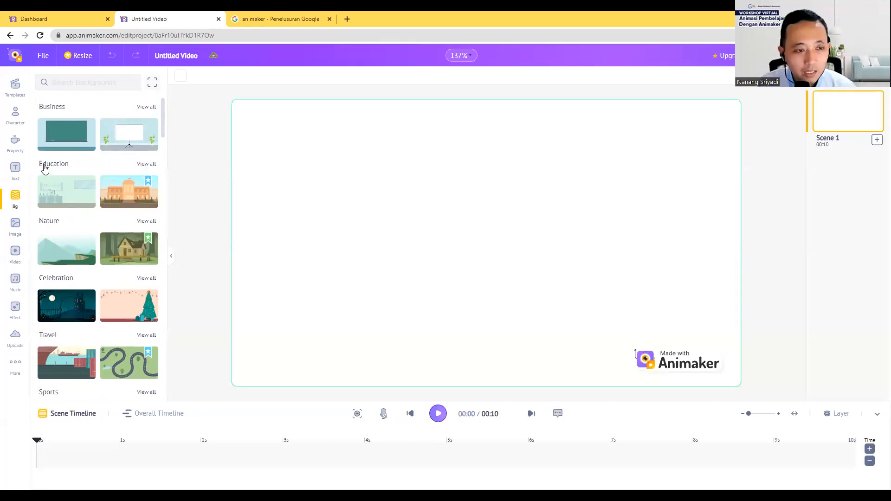
Try several Education backgrounds on Scene 1, including the classroom, lockers, office, school building and library
left_click(145, 164)
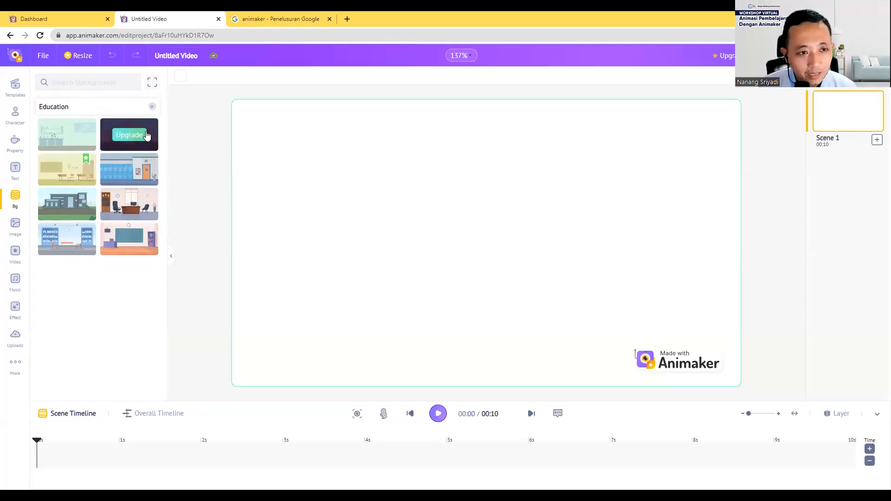
left_click(131, 252)
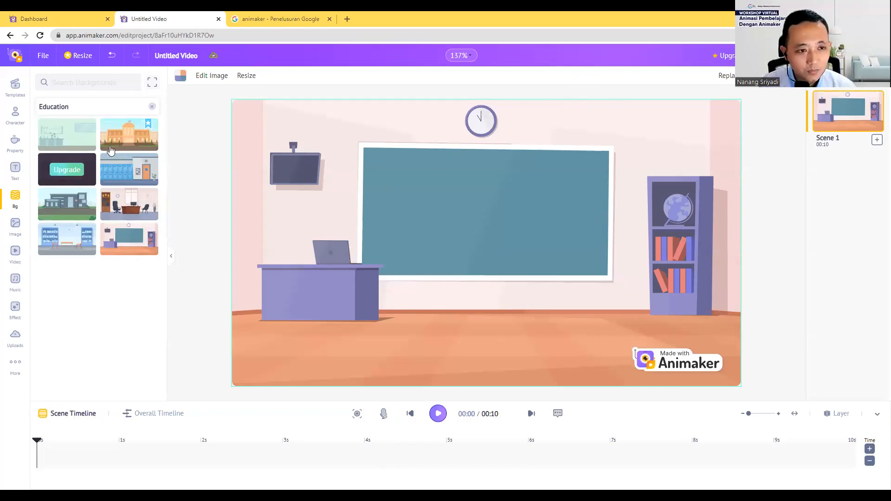
left_click(129, 172)
left_click(135, 211)
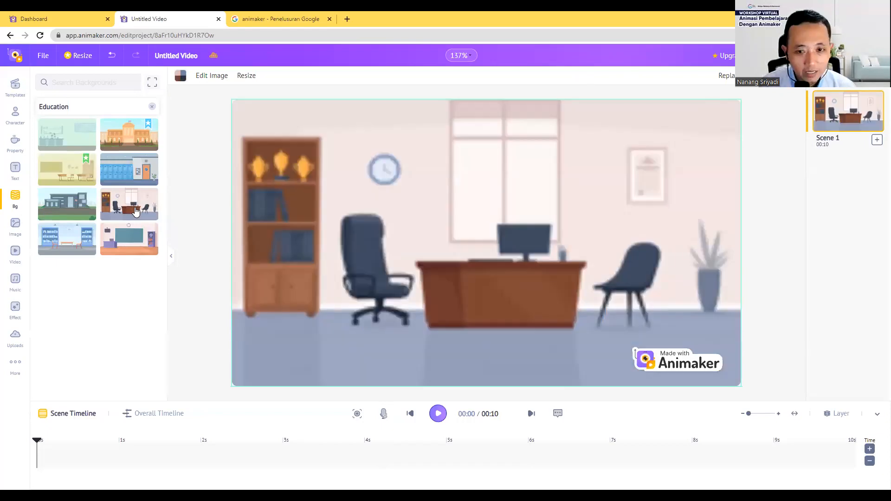
left_click(58, 211)
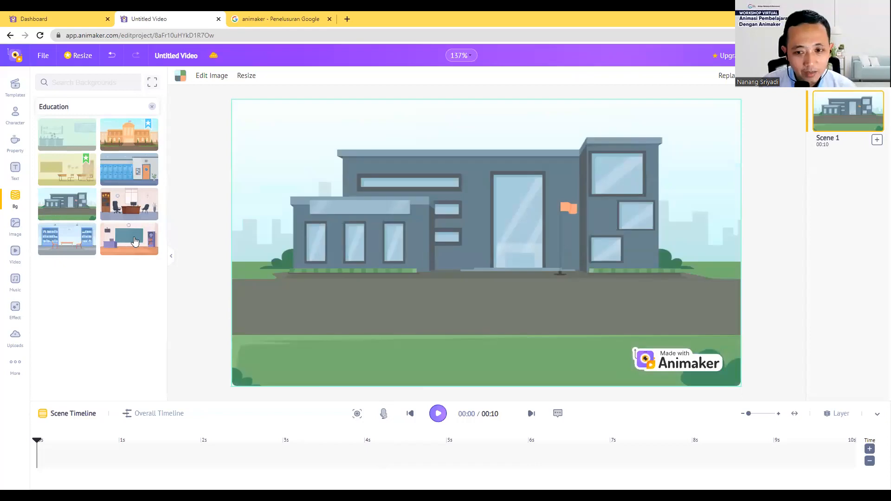
left_click(120, 243)
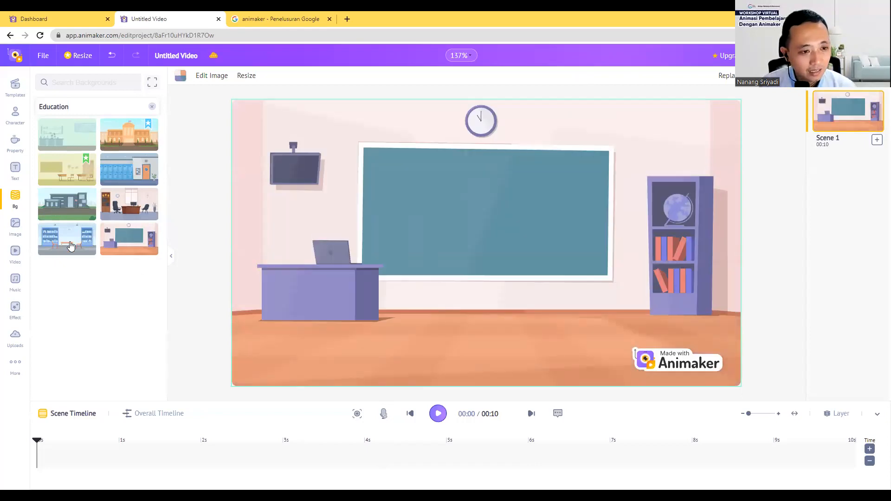
left_click(70, 246)
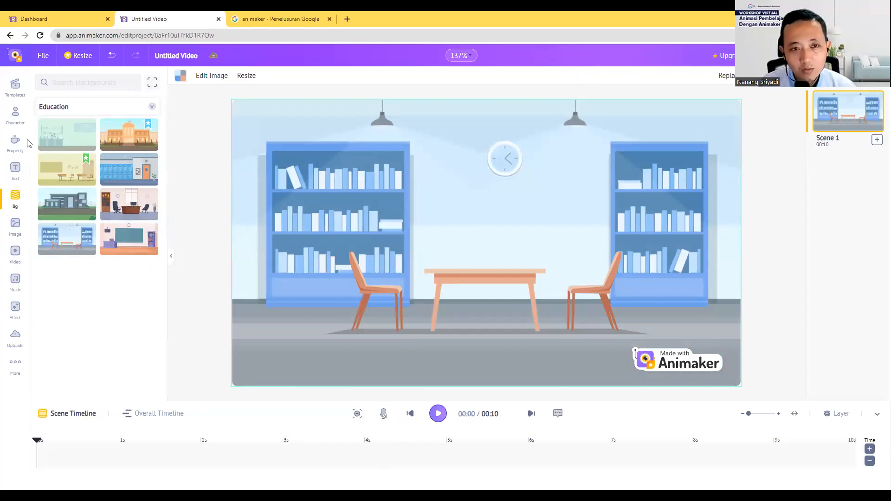
Leave the Education category, search the backgrounds for "classroom" and clear the search
left_click(153, 108)
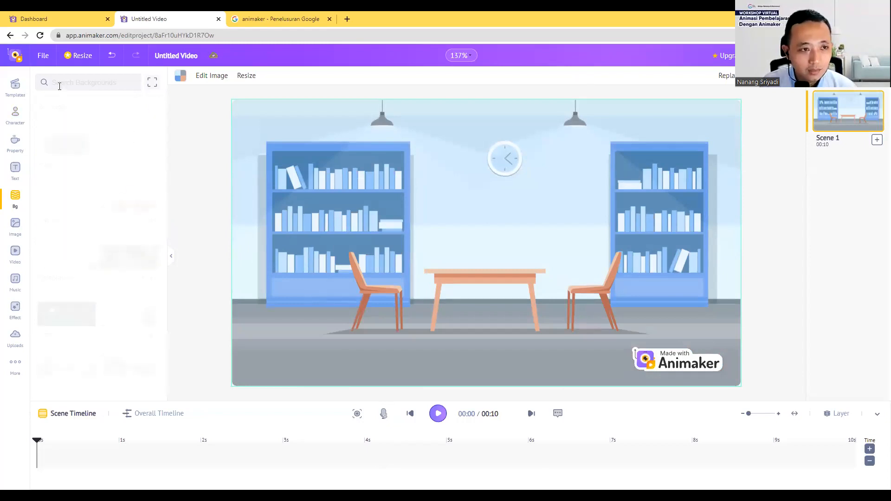
left_click(64, 82)
type("d")
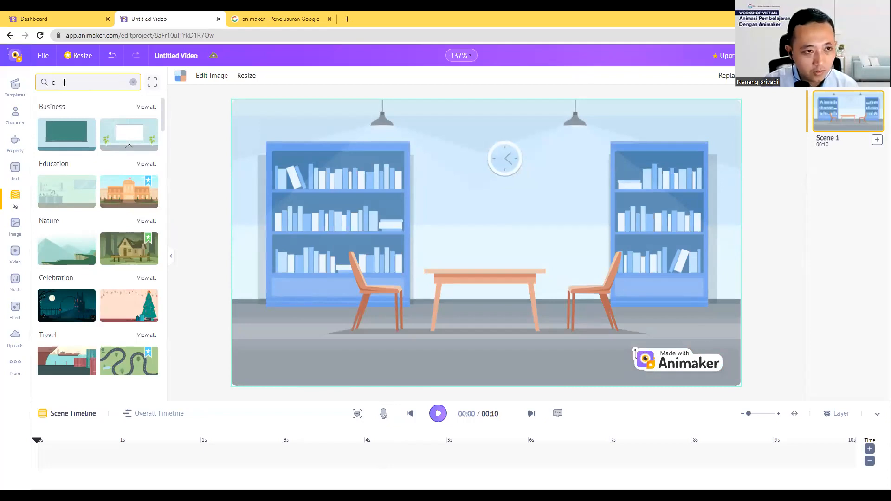
type("lassroom")
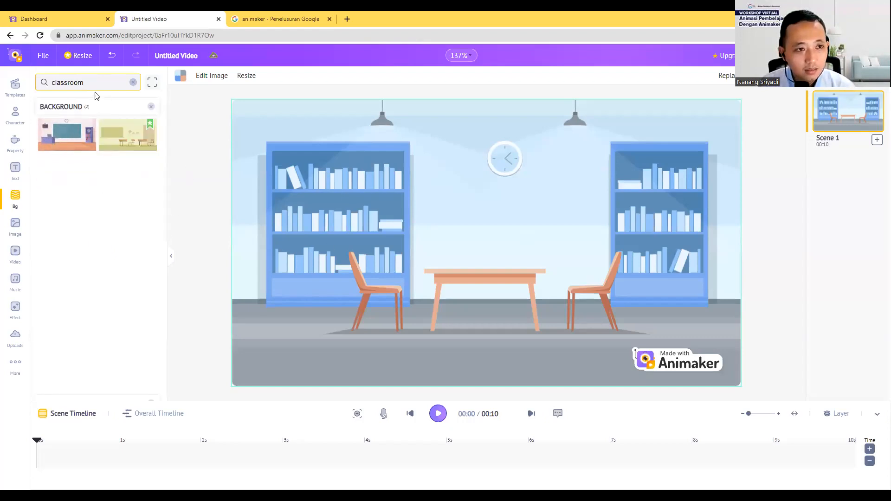
left_click(134, 83)
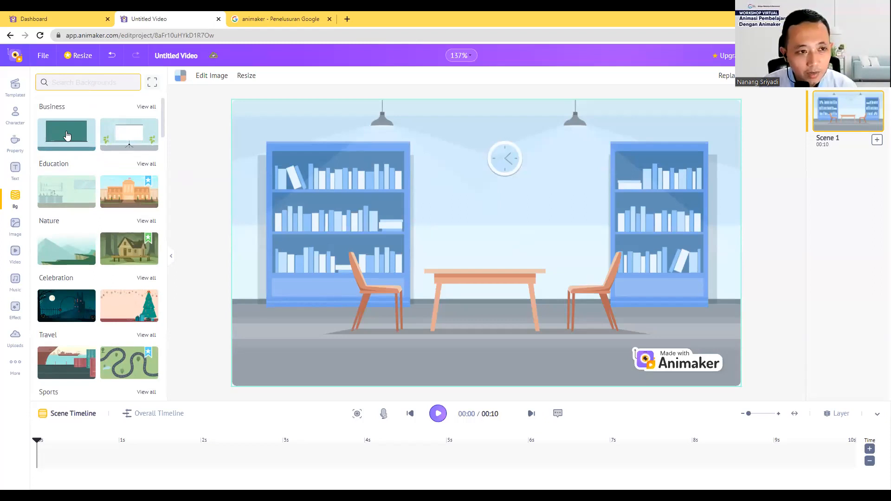
Set the background of Scene 1 to the green chalkboard from the Business category
left_click(140, 107)
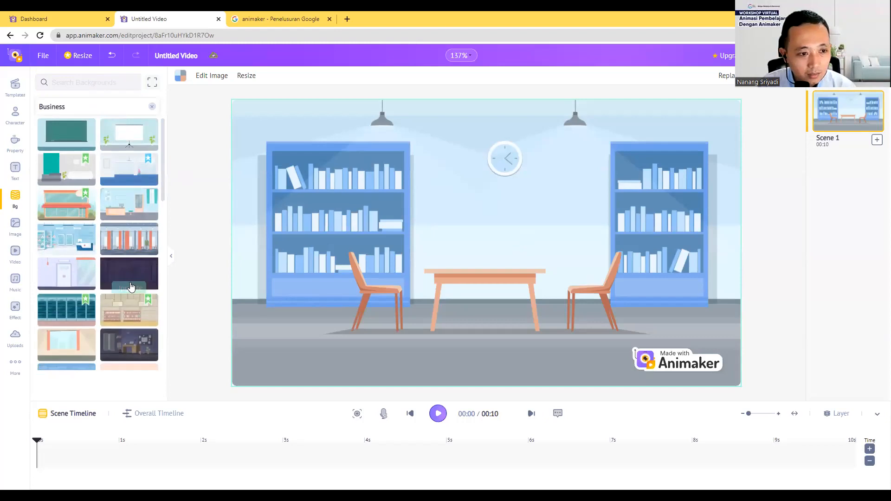
scroll(122, 335, "down", 5)
scroll(122, 334, "up", 5)
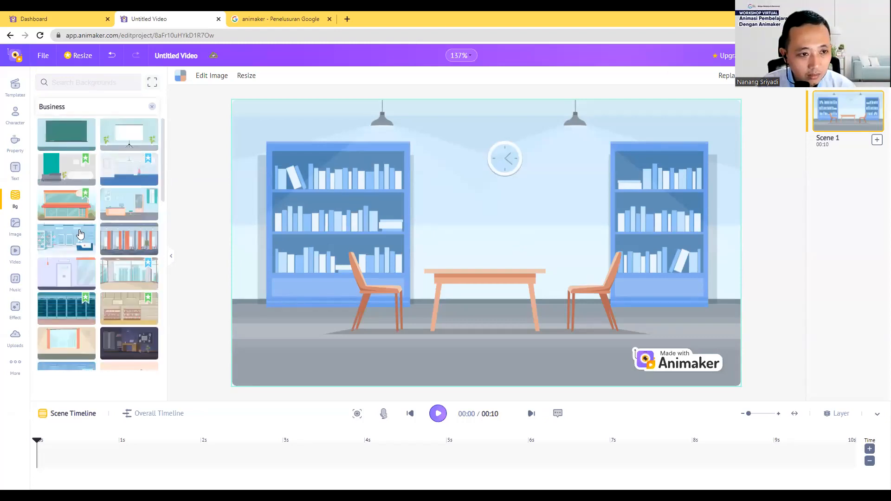
left_click(55, 139)
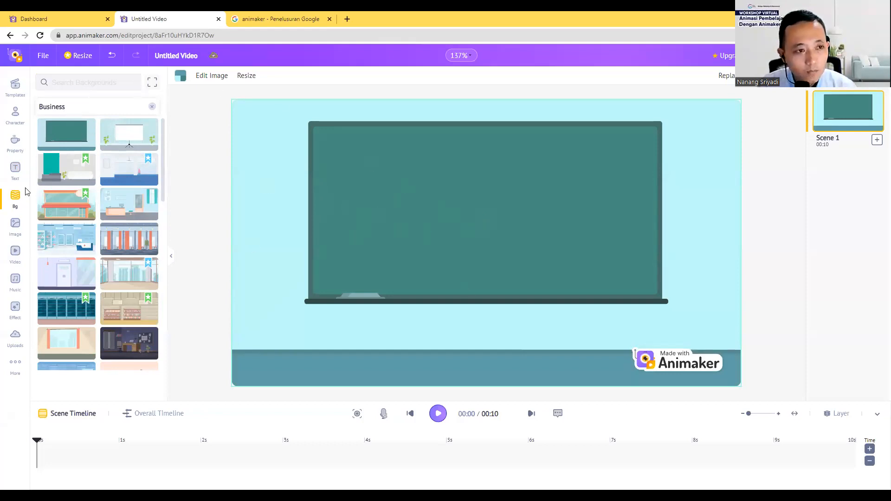
Browse the ready-made characters in the character library
left_click(15, 116)
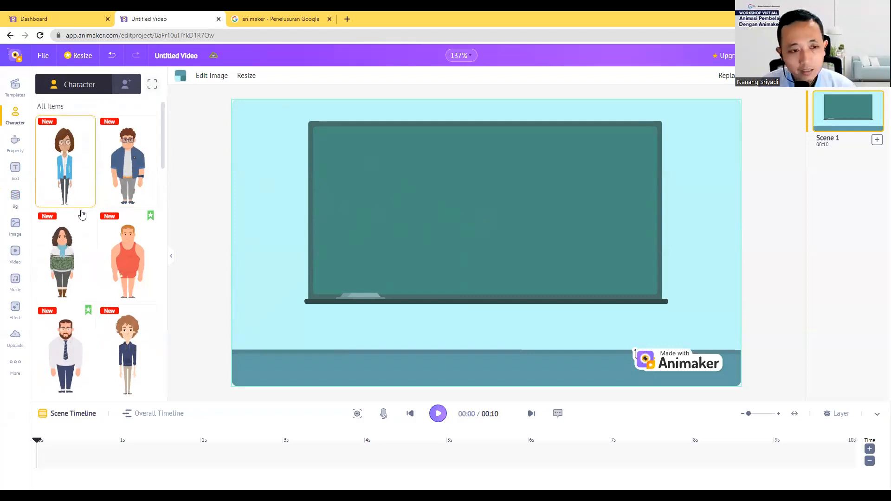
scroll(80, 209, "down", 7)
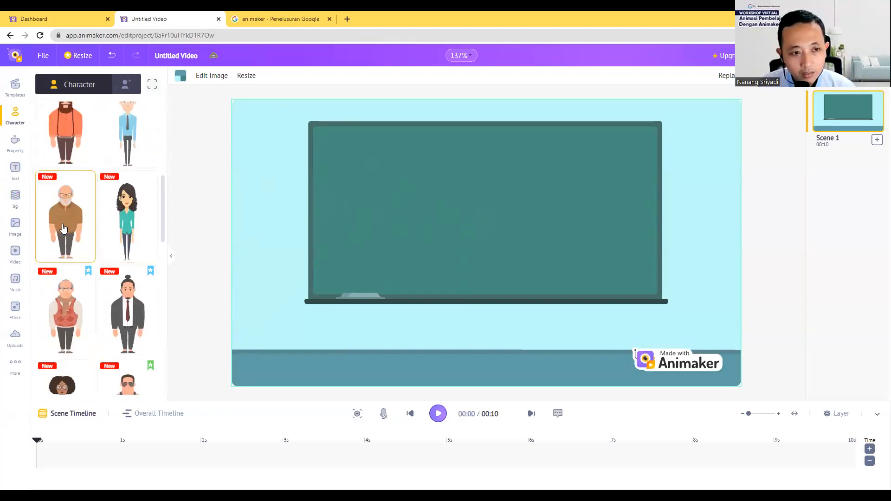
mouse_move(62, 282)
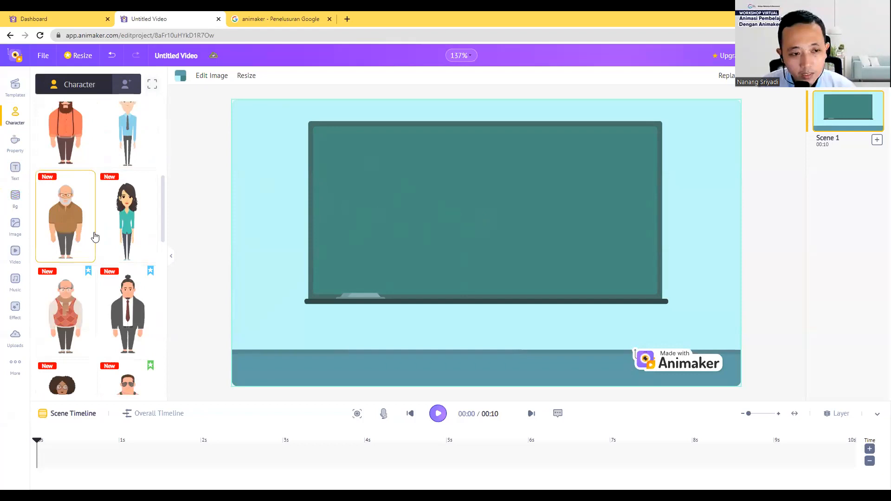
scroll(121, 231, "down", 2)
scroll(121, 231, "up", 9)
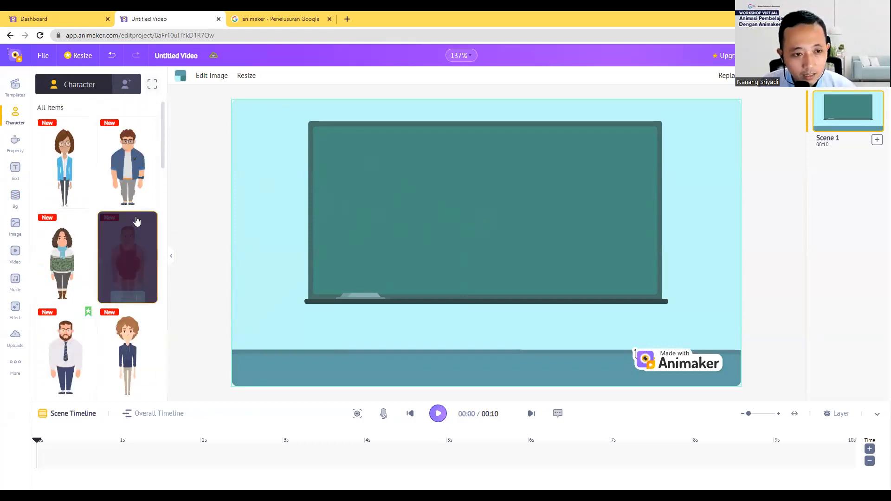
Check the custom characters, try to create another one from the dashboard, and return to the video project
left_click(124, 87)
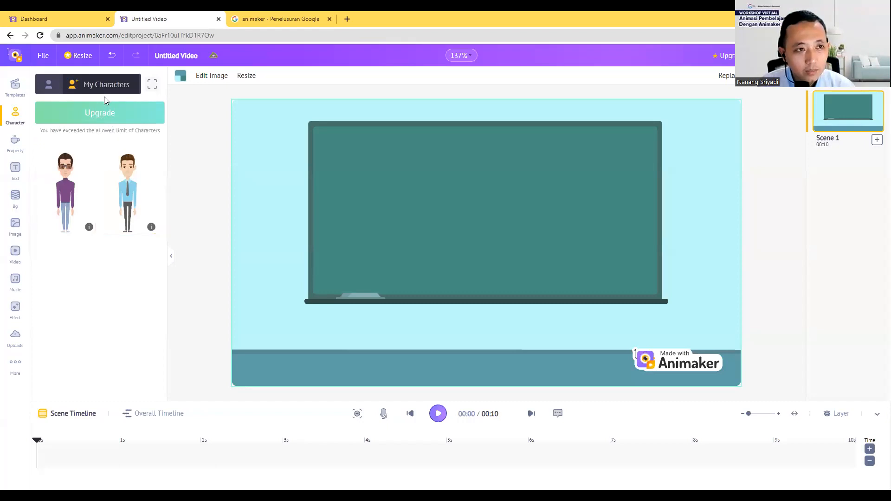
left_click(69, 14)
left_click(40, 36)
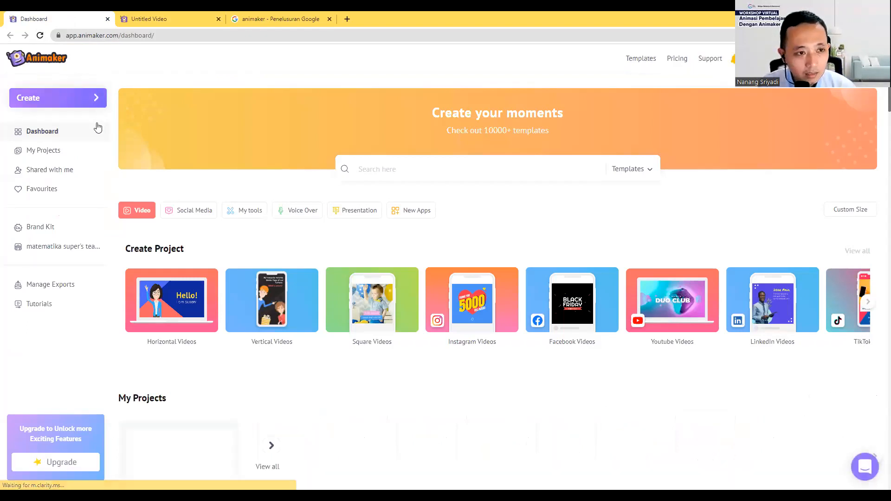
left_click(100, 156)
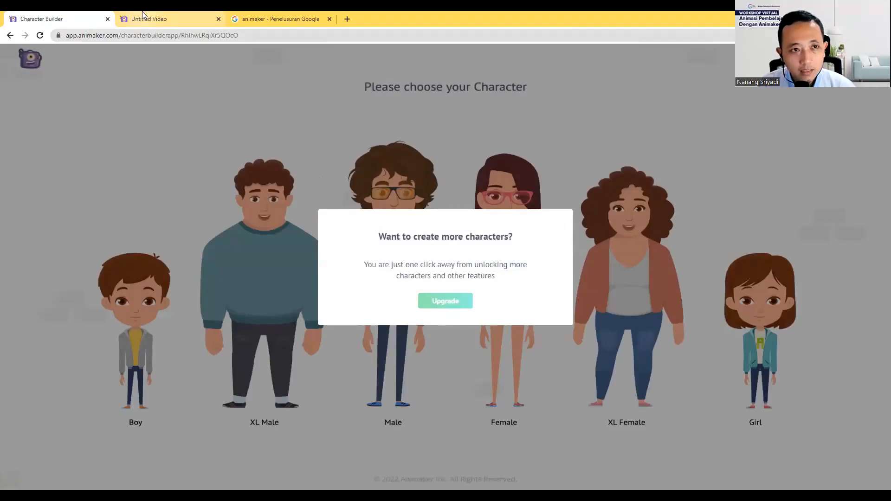
left_click(169, 15)
Open the custom character with glasses and a purple sweater for editing in the Character Builder
mouse_move(150, 162)
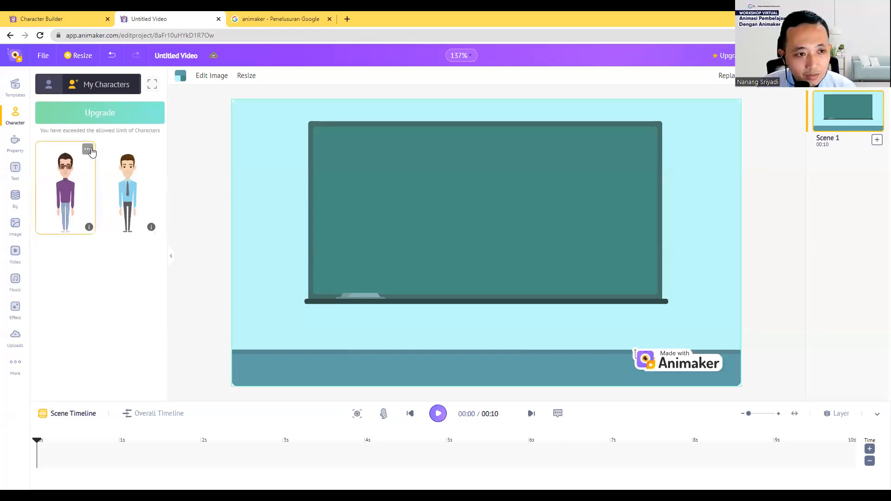
left_click(87, 149)
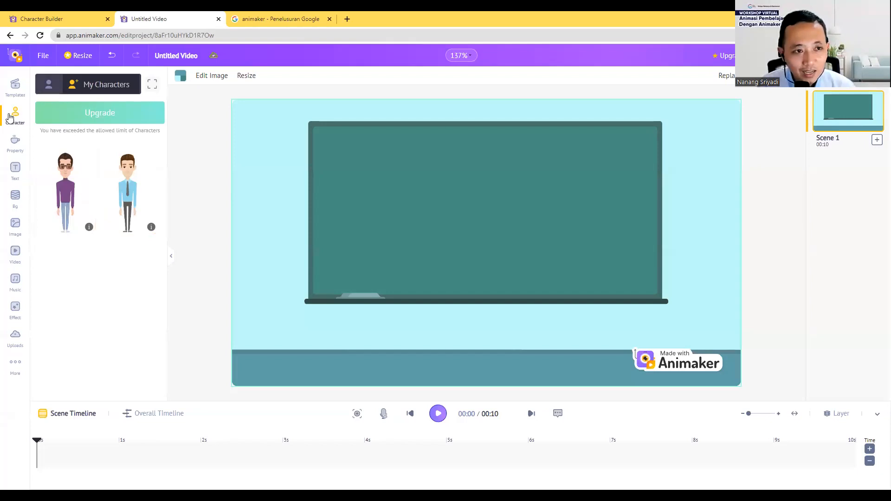
left_click(10, 116)
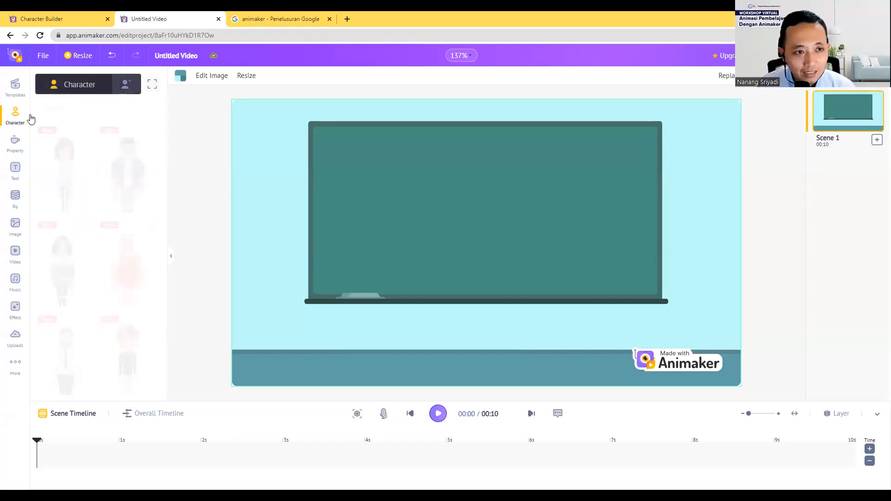
left_click(128, 86)
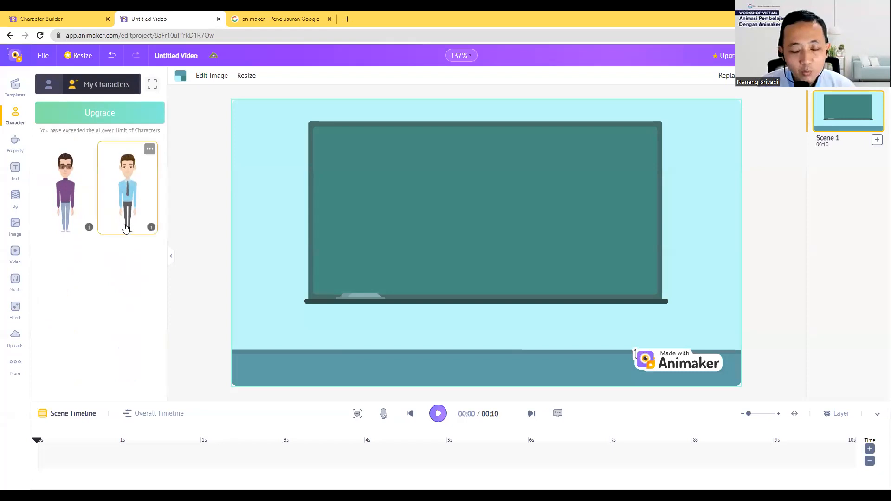
mouse_move(87, 154)
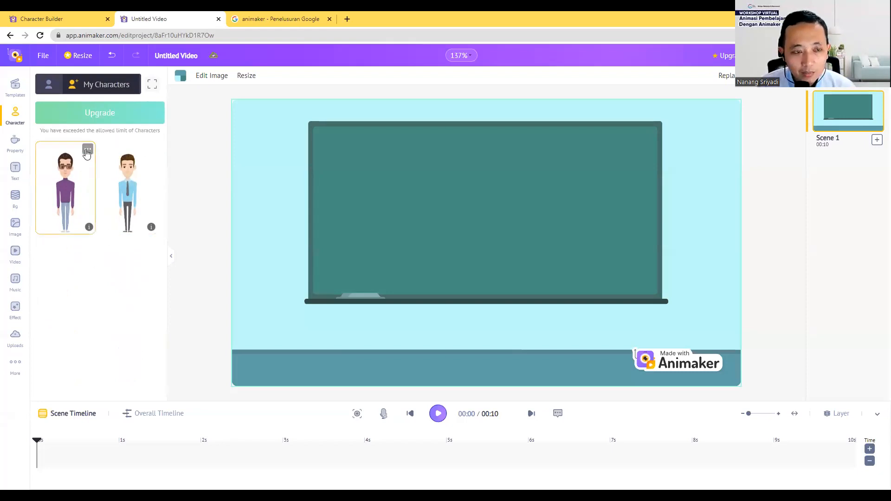
left_click(86, 151)
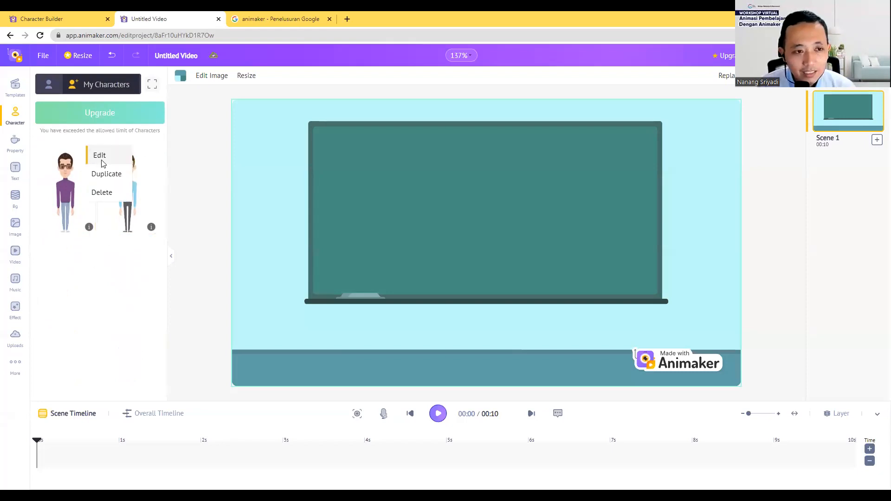
left_click(100, 156)
left_click(466, 295)
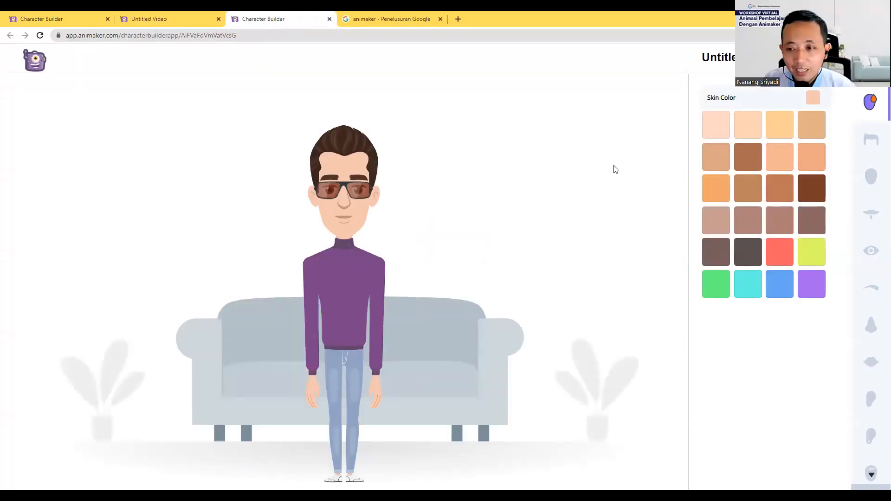
Change the character's outfit to the cream blazer with dark trousers, save it and close the Character Builder
scroll(872, 306, "down", 5)
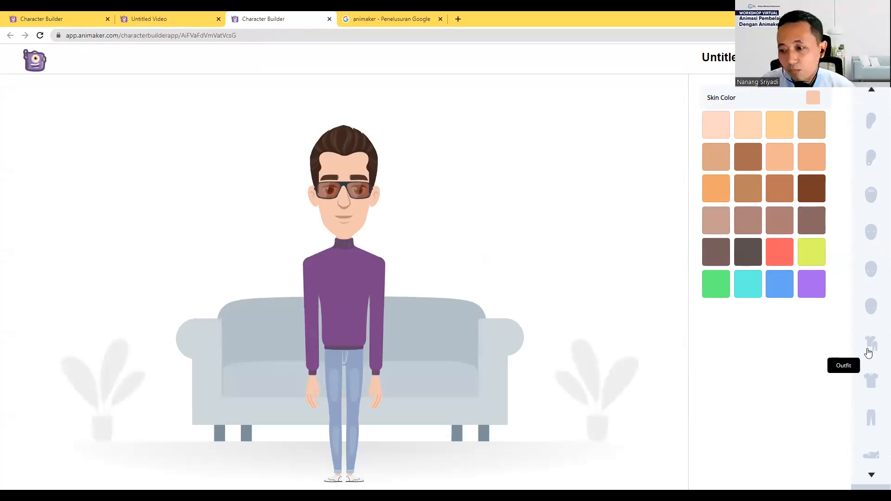
left_click(868, 352)
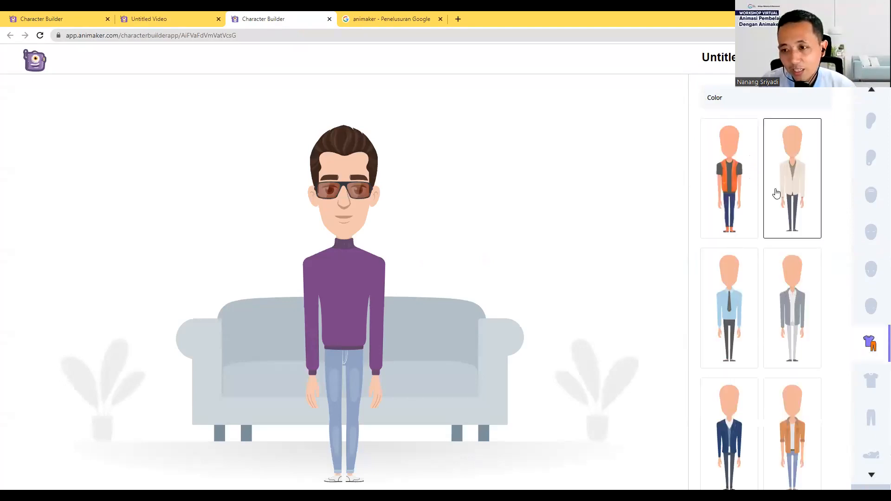
left_click(777, 193)
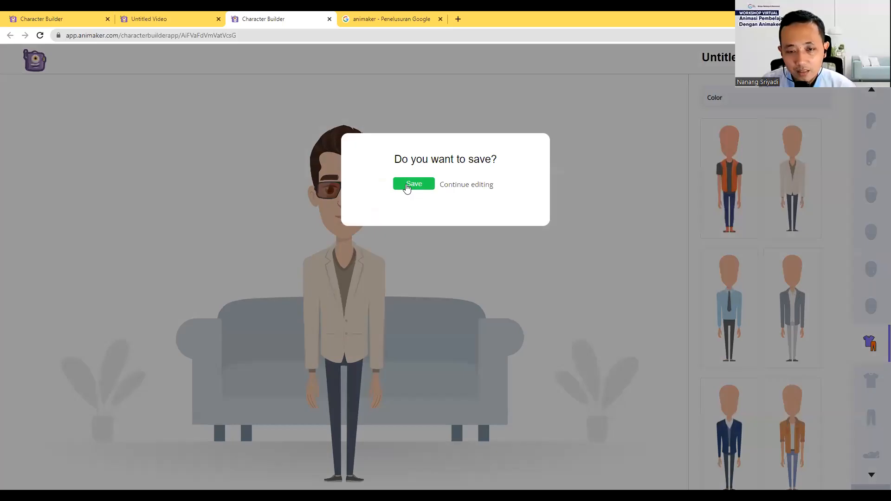
left_click(407, 185)
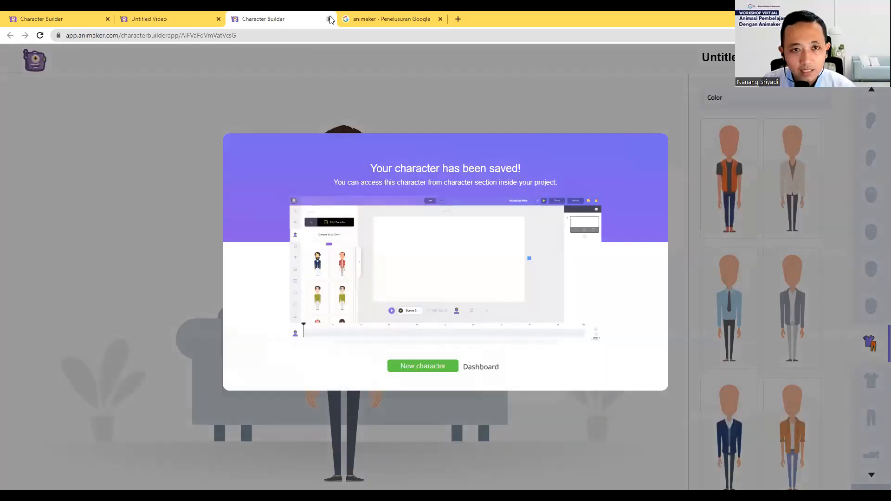
left_click(329, 19)
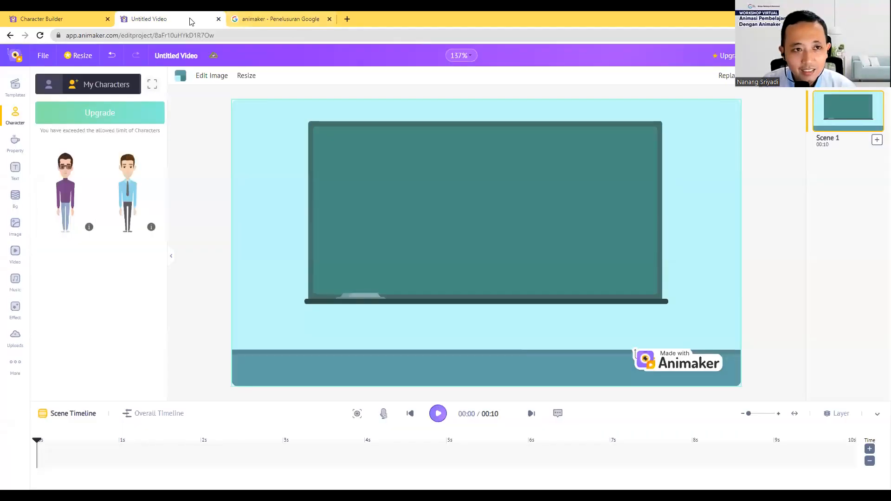
Reload the project and delete the custom character with glasses and a purple sweater
left_click(40, 37)
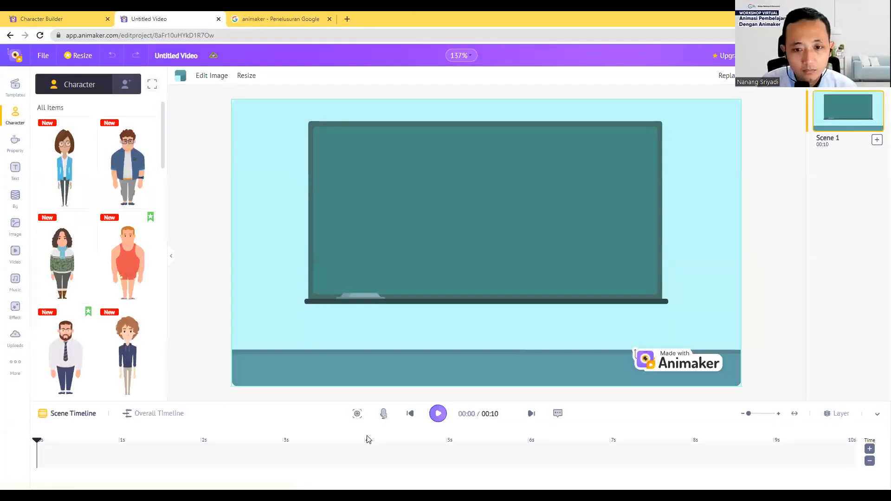
left_click(126, 87)
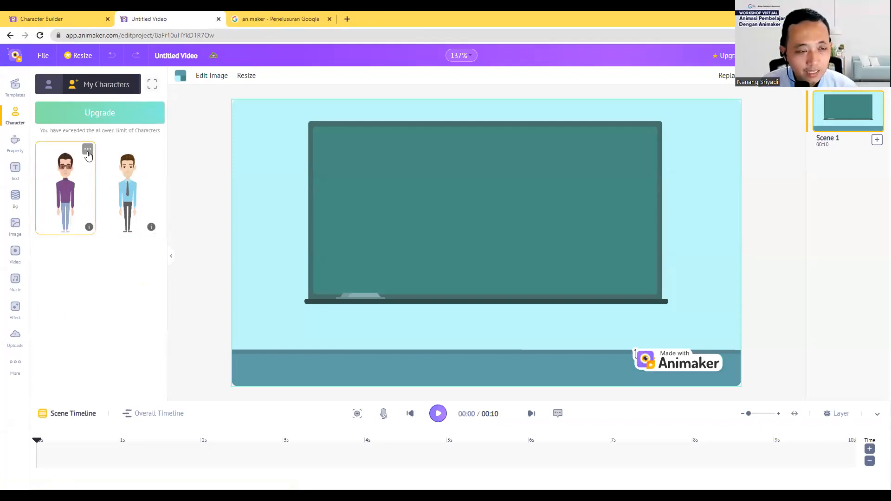
left_click(88, 153)
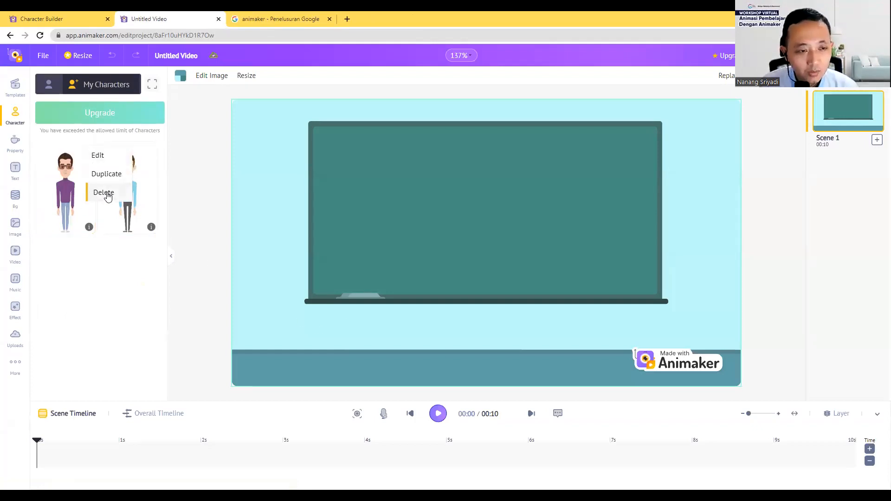
left_click(103, 193)
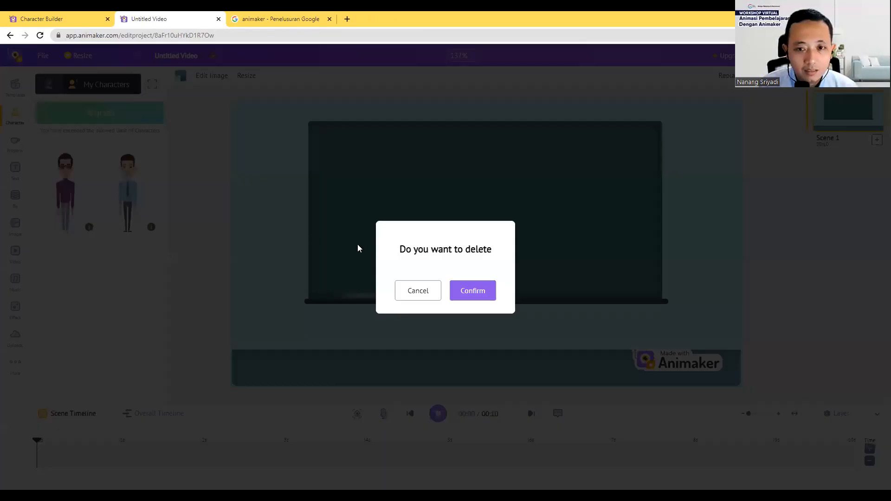
left_click(471, 290)
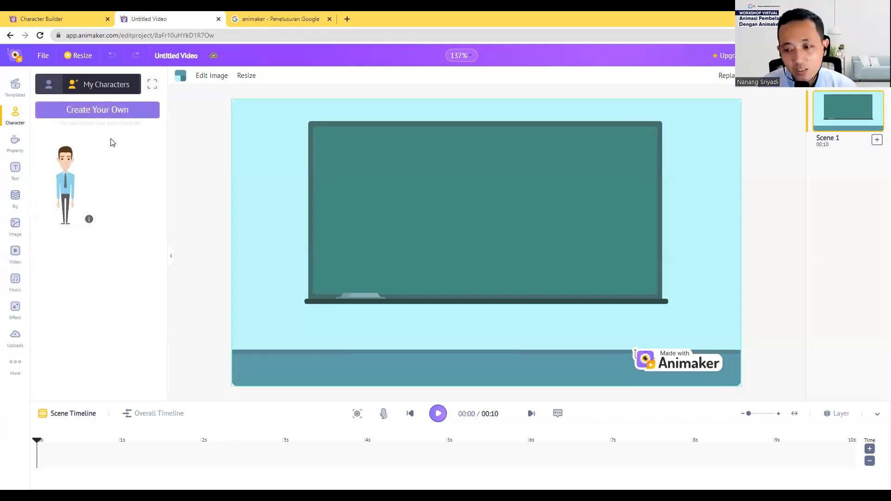
Add the custom character in the blue shirt and tie to Scene 1, slightly enlarged and standing at the chalkboard's left edge
left_click(59, 179)
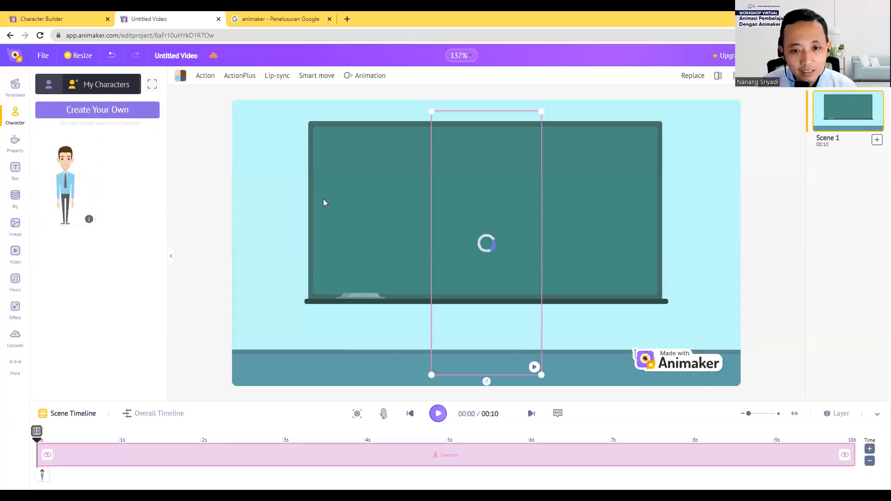
left_click_drag(502, 208, 316, 217)
left_click_drag(355, 122, 398, 85)
left_click_drag(339, 134, 310, 280)
left_click_drag(394, 123, 361, 204)
left_click_drag(304, 309, 310, 198)
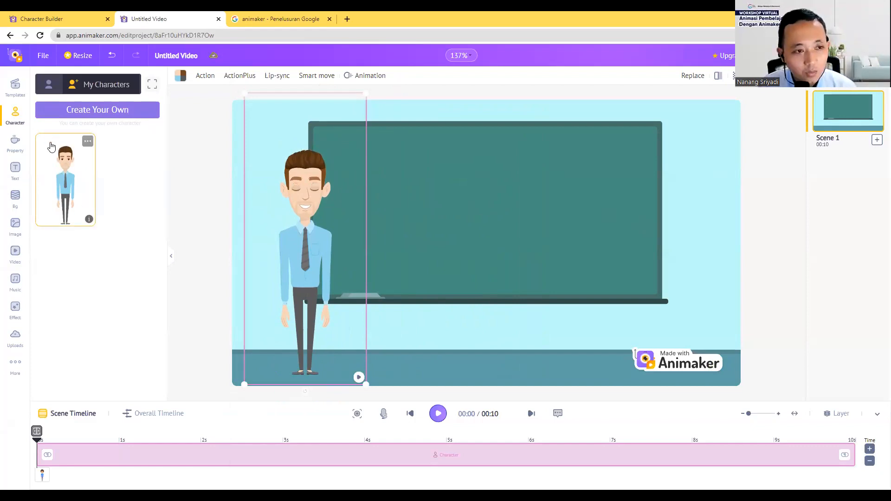
Set the character's action to the pose pointing a stick up at the chalkboard with one hand on the hip
left_click(206, 76)
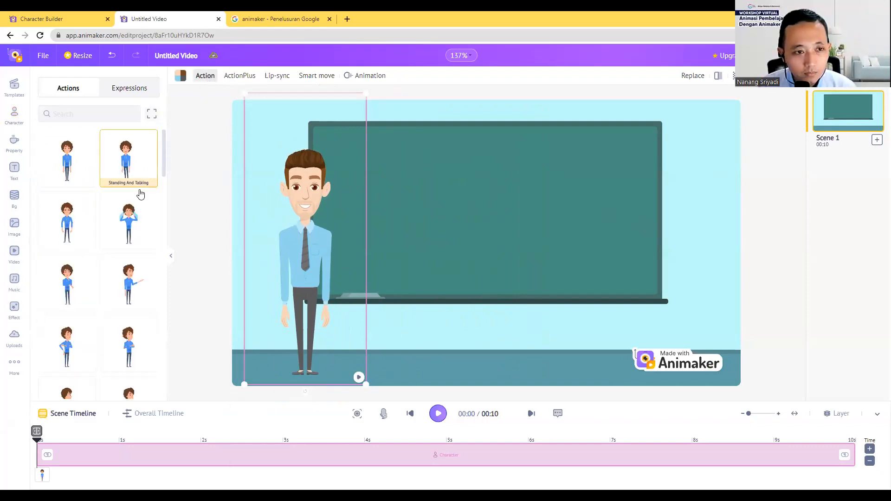
scroll(130, 279, "down", 5)
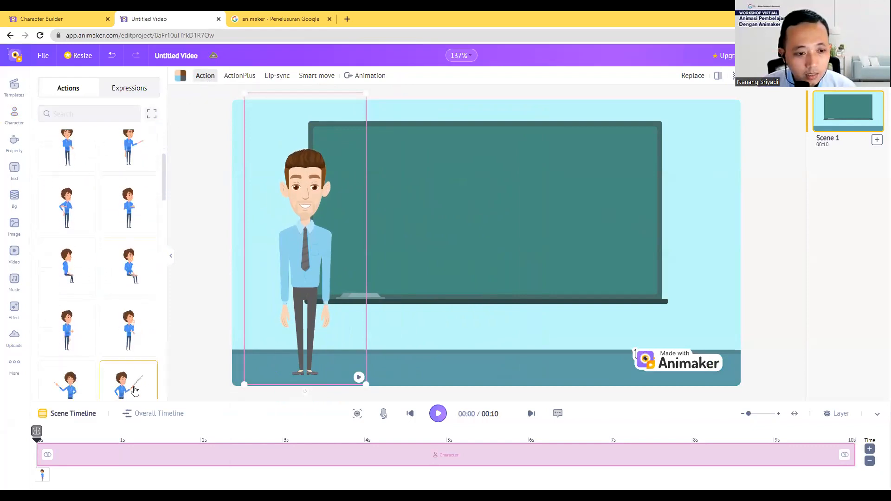
left_click(134, 390)
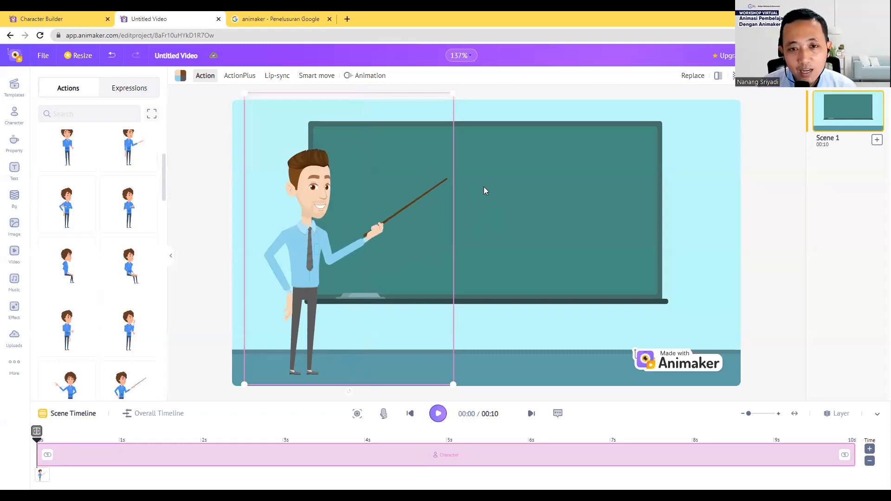
Give the teacher character the closed-mouth smiling expression
left_click(15, 177)
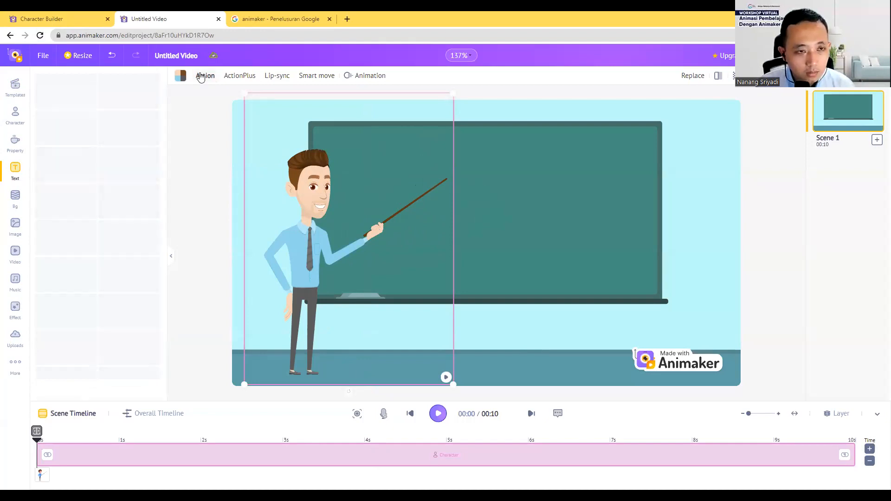
left_click(120, 89)
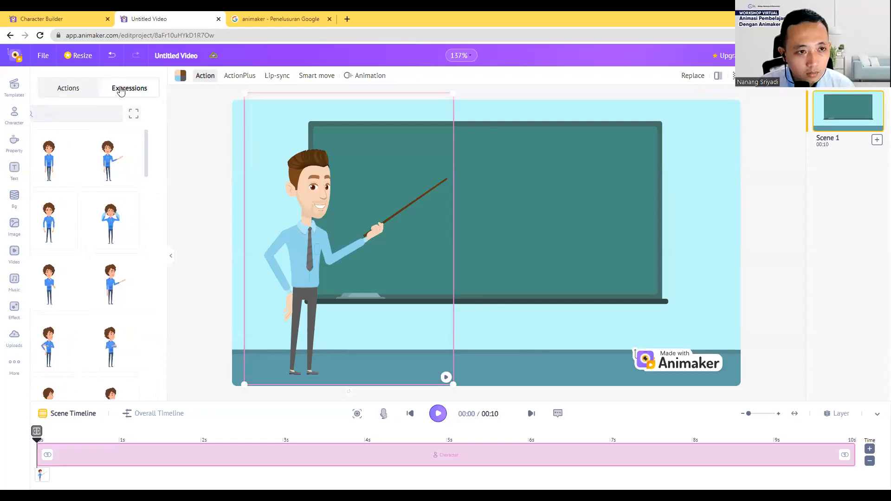
left_click(63, 132)
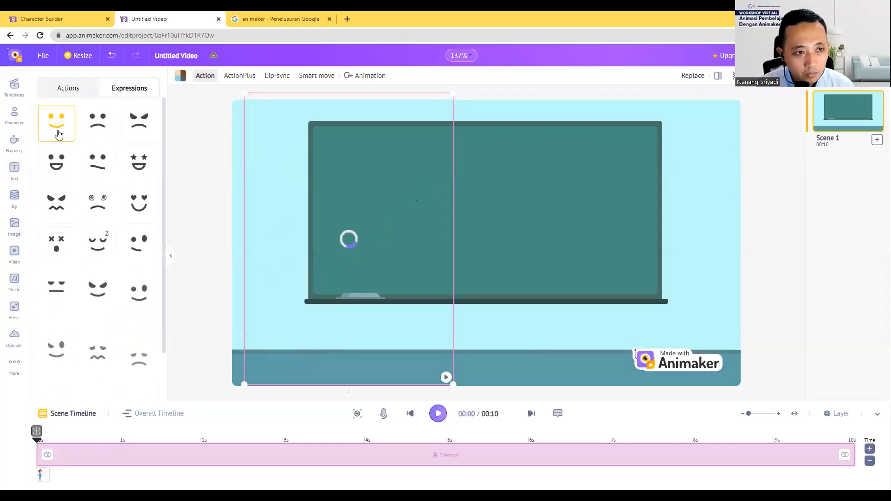
Add a heading text to Scene 1 and place it on the chalkboard beside the teacher's pointing stick
left_click(15, 169)
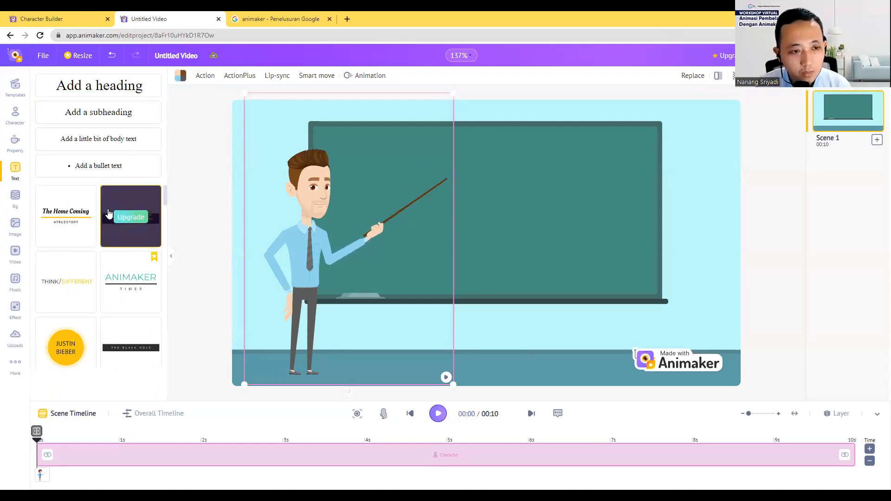
left_click(88, 87)
left_click_drag(497, 224, 528, 191)
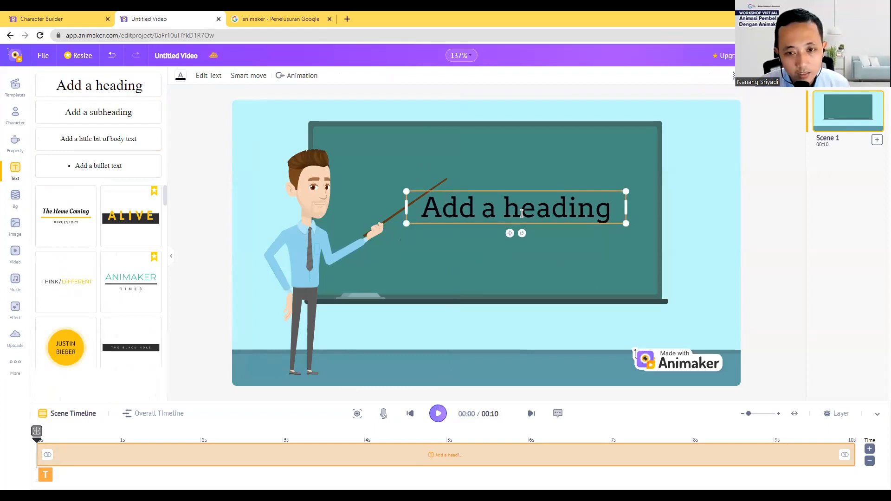
Replace the heading's placeholder text with "PENYAJIAN DATA"
double_click(520, 211)
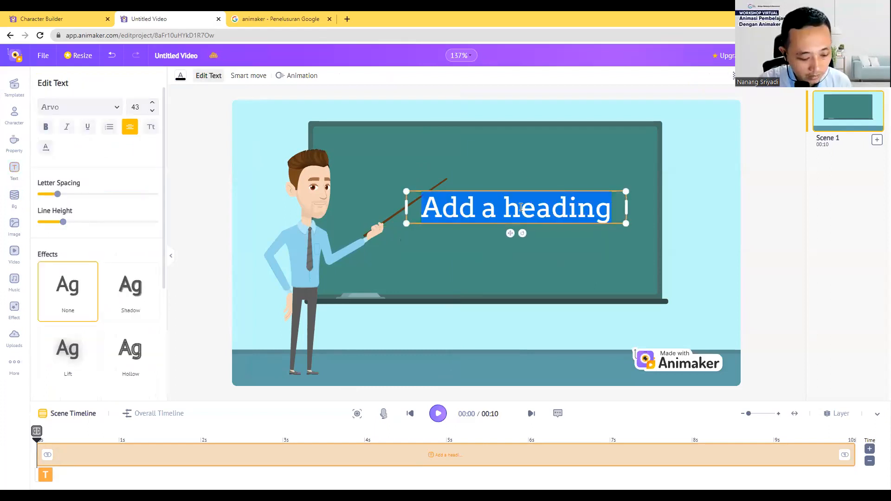
type("pe")
key("BackSpace")
key("BackSpace")
type("P")
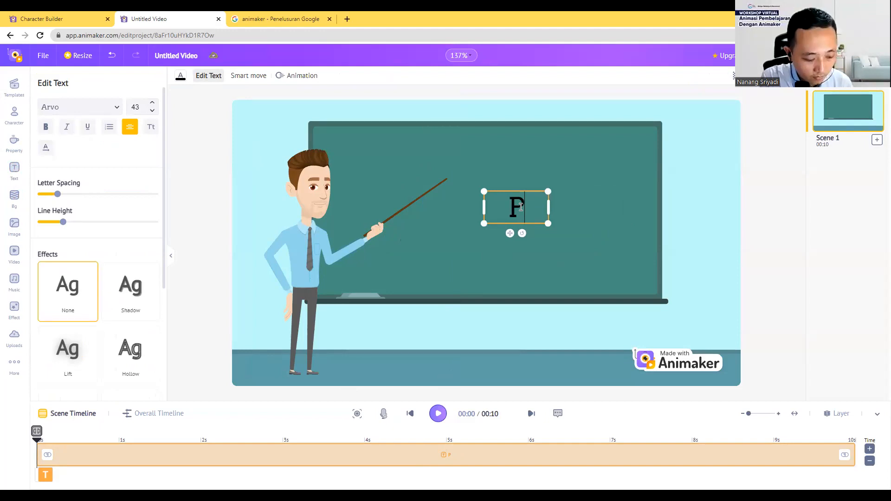
type("ENYAJIAN DATA")
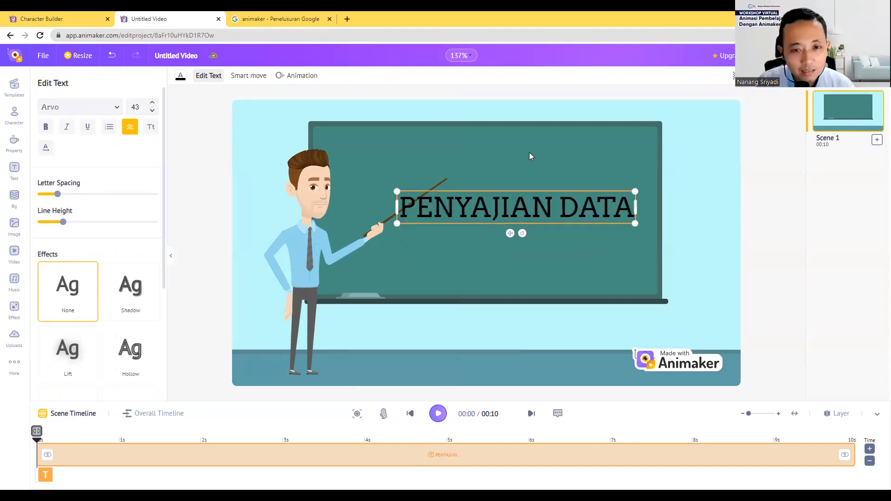
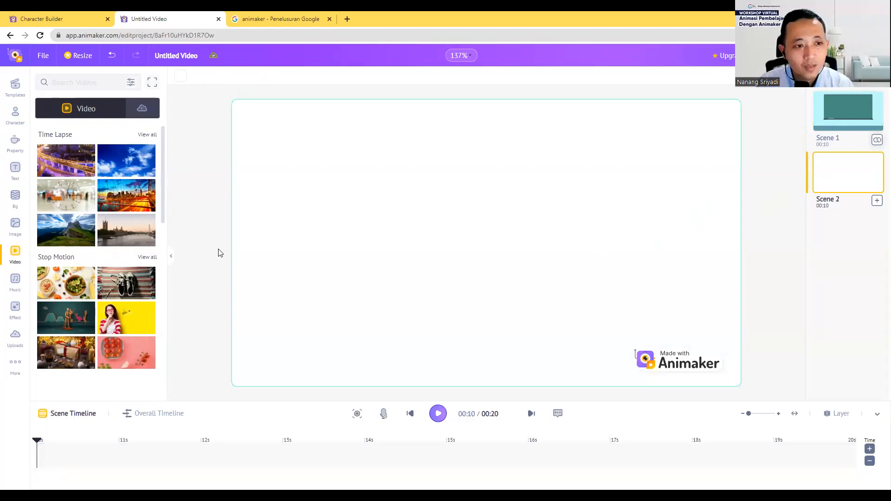
left_click(9, 196)
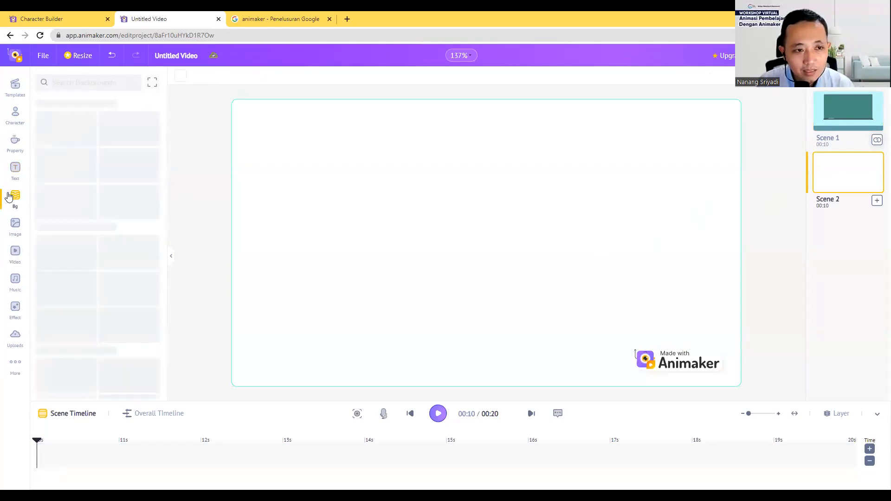
left_click(74, 136)
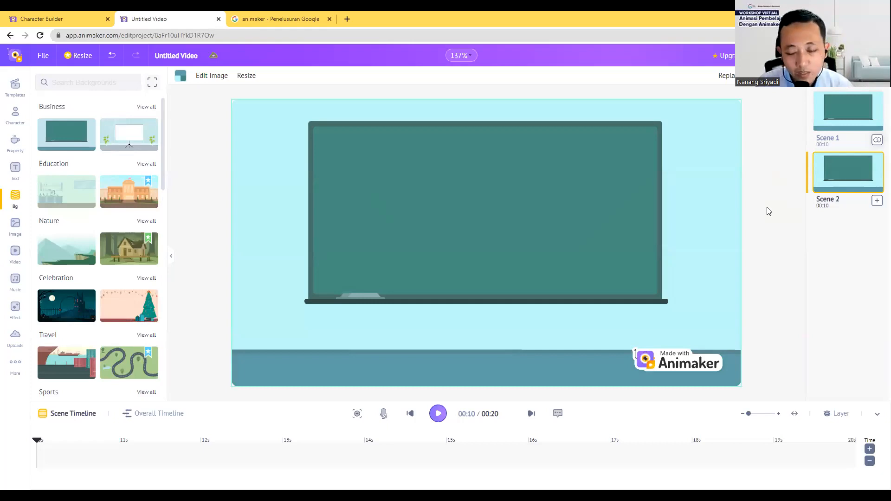
key("ctrl+z")
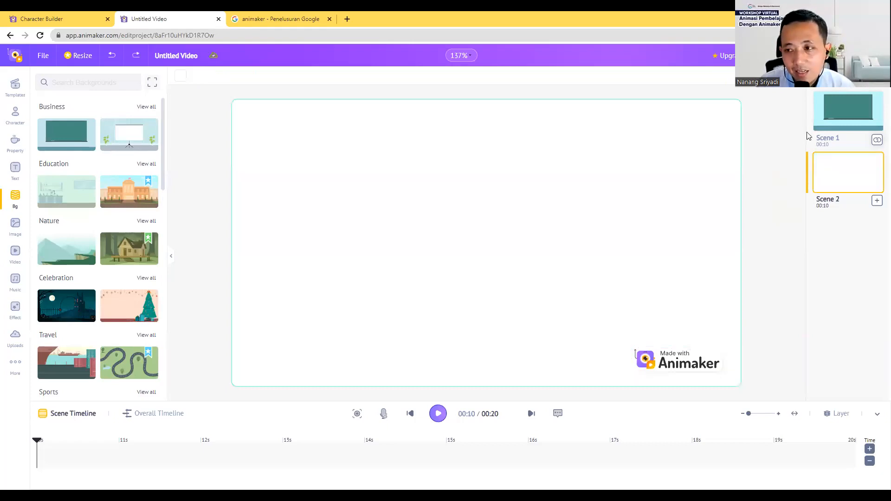
Duplicate Scene 1, with its teacher, heading and pie-chart image, as a new scene directly after it
left_click(836, 122)
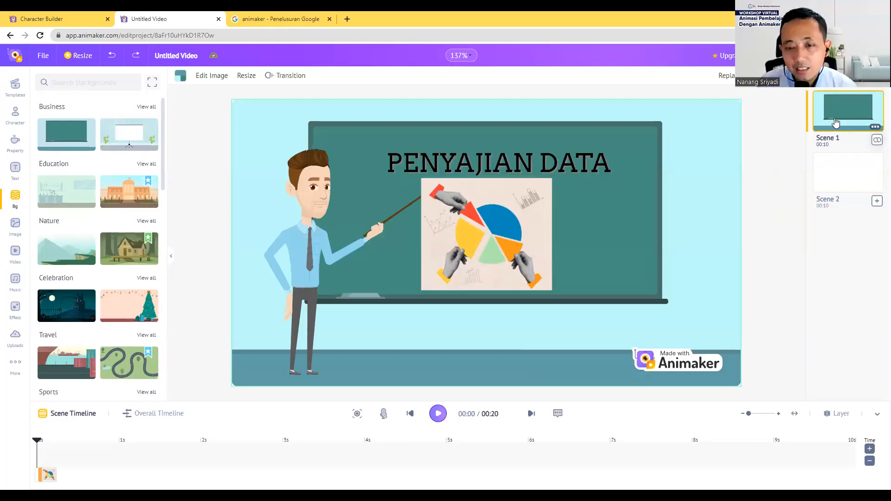
left_click(876, 130)
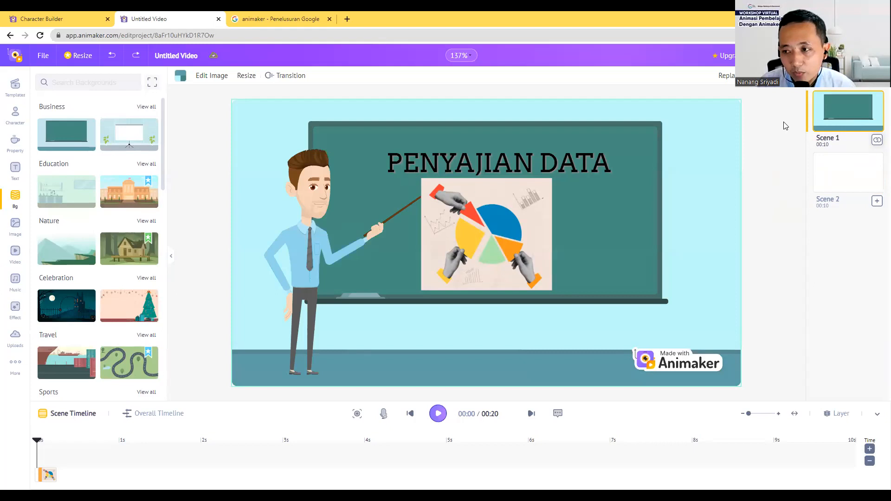
left_click(875, 128)
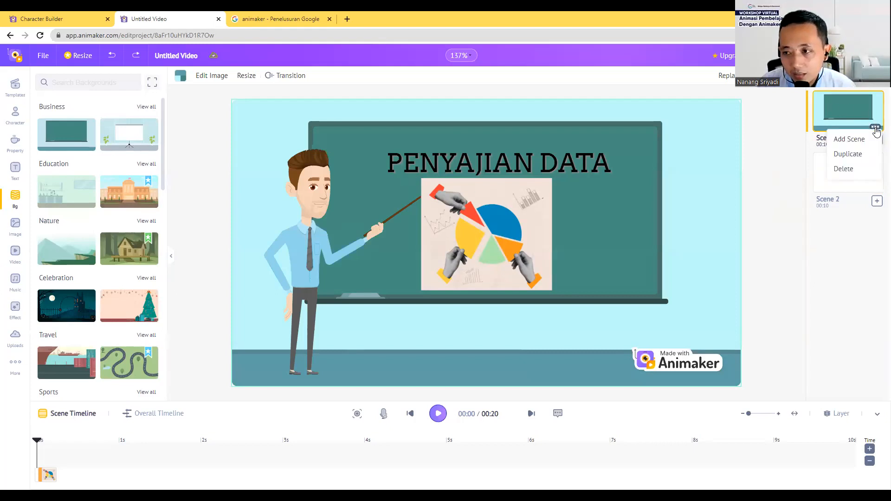
left_click(849, 154)
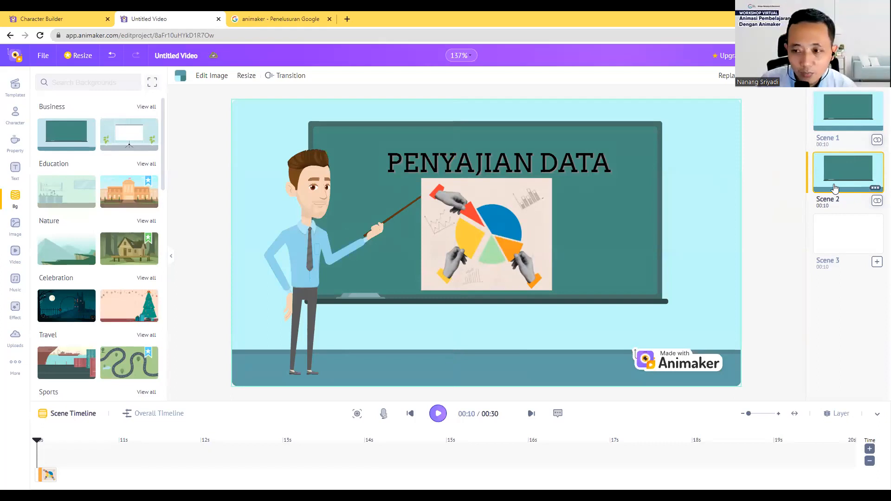
Delete the "PENYAJIAN DATA" heading and the pie-chart image from the duplicated Scene 2, leaving the teacher at the chalkboard
left_click(471, 164)
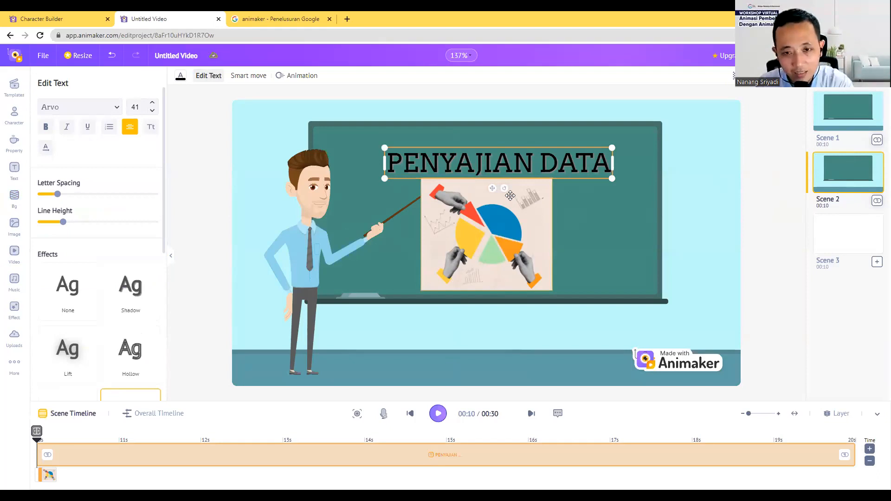
left_click(642, 196)
left_click(534, 165)
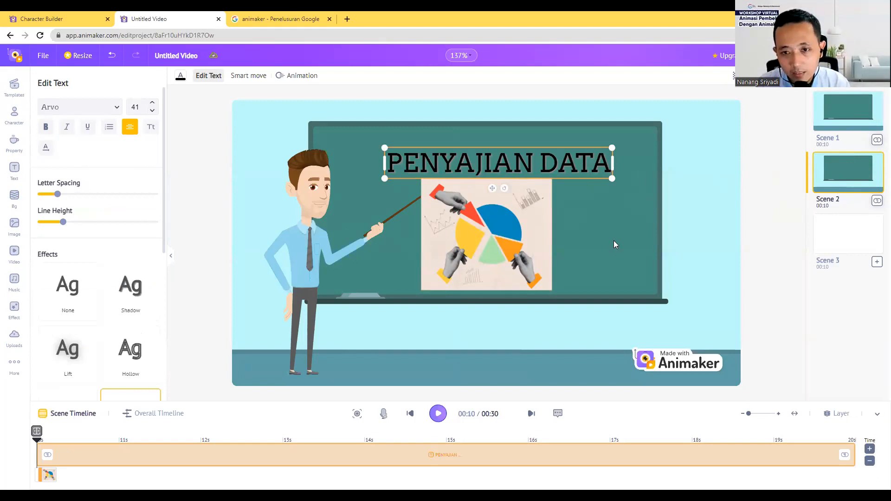
left_click(463, 203)
right_click(493, 214)
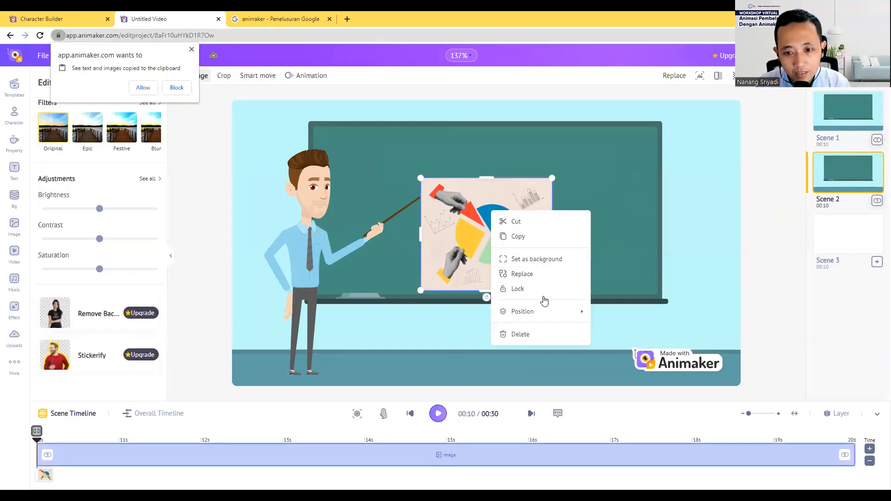
left_click(533, 334)
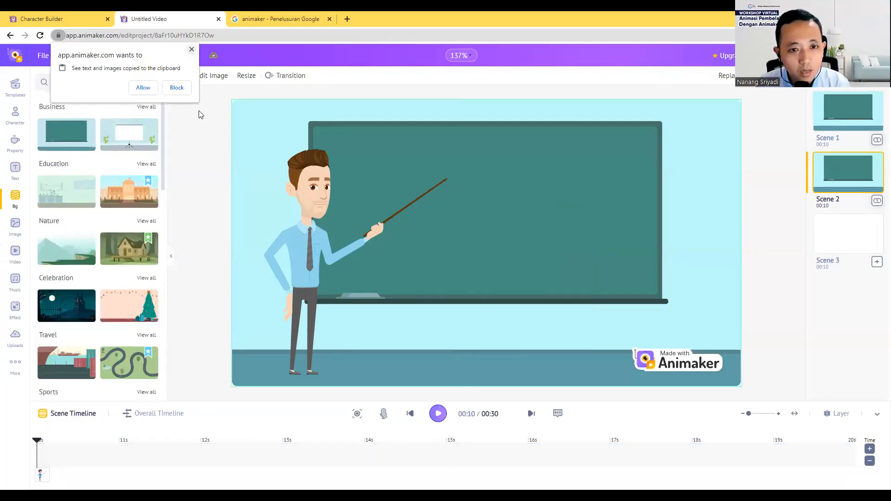
Search the video library for "DATA" and add the blue server-corridor clip to Scene 2 as its background
left_click(16, 252)
left_click(64, 82)
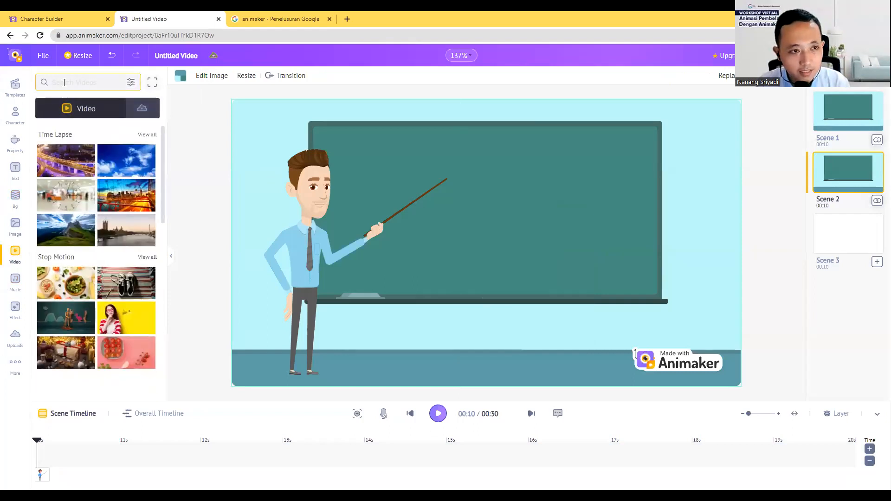
type("DA")
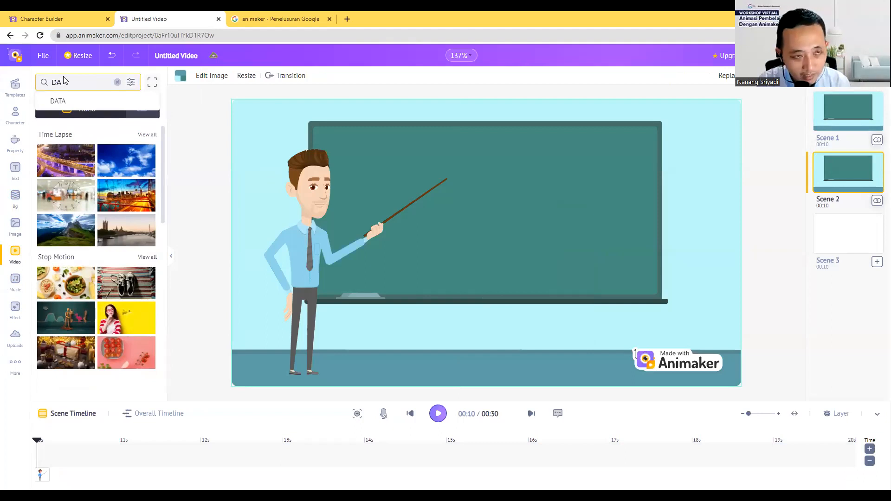
left_click(58, 101)
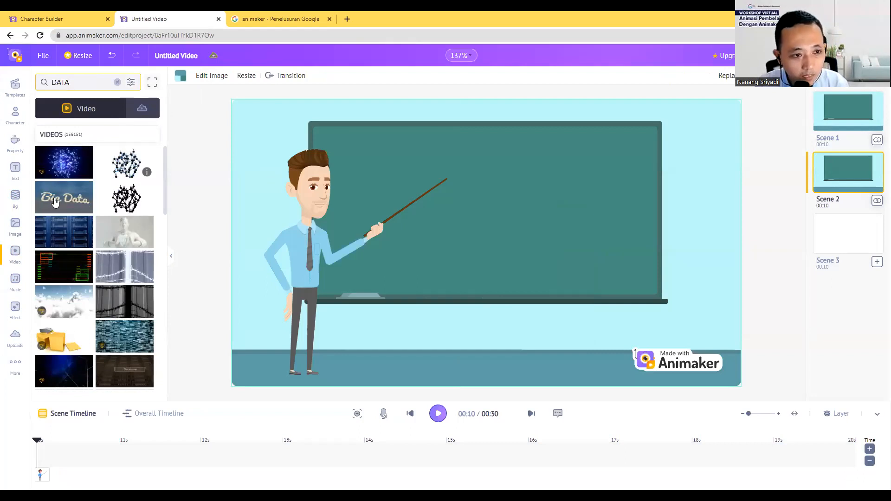
scroll(60, 219, "down", 5)
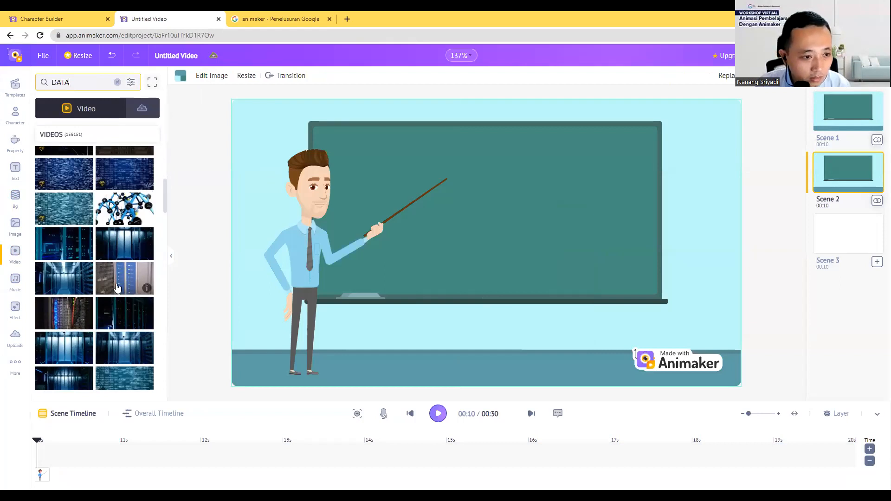
left_click(56, 284)
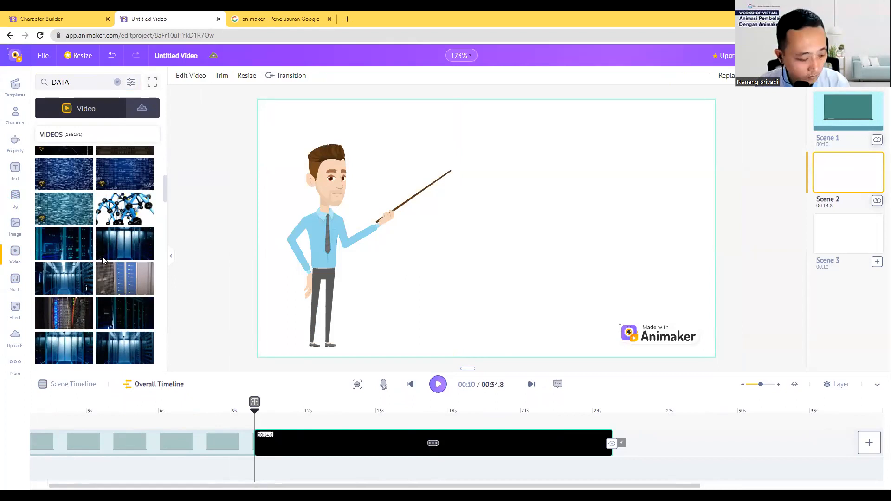
key("BackSpace")
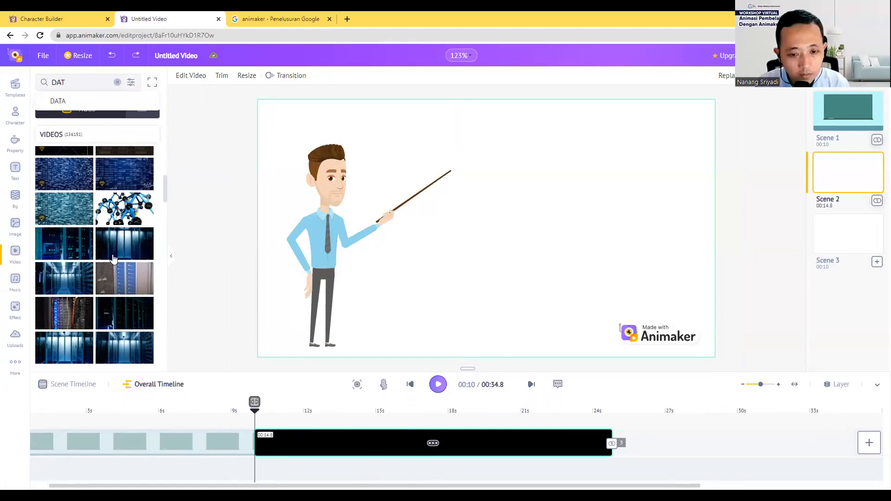
left_click(112, 57)
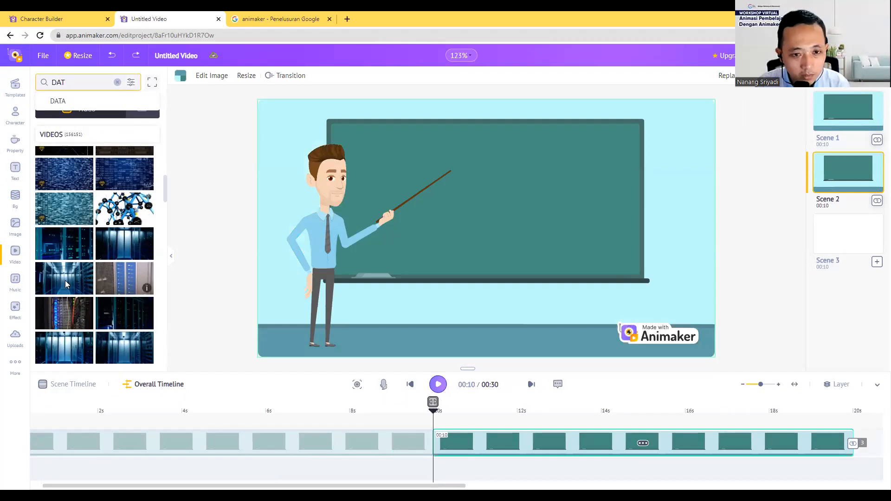
left_click(74, 257)
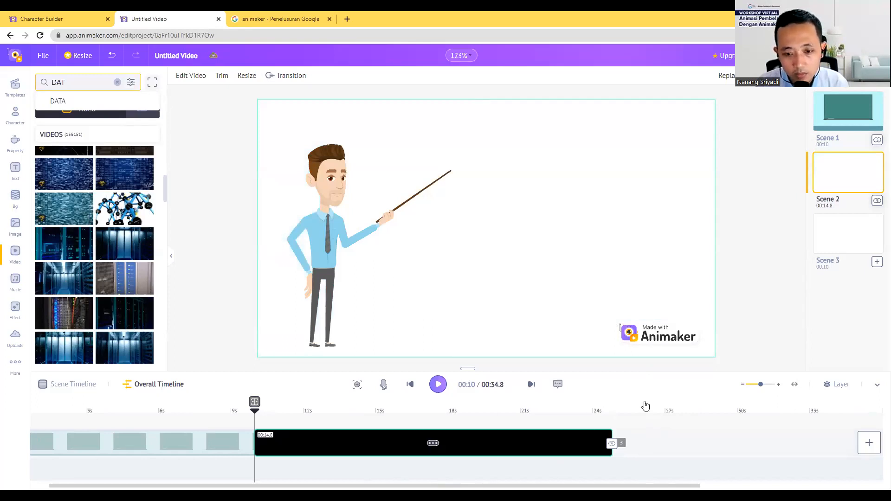
left_click(452, 451)
double_click(509, 242)
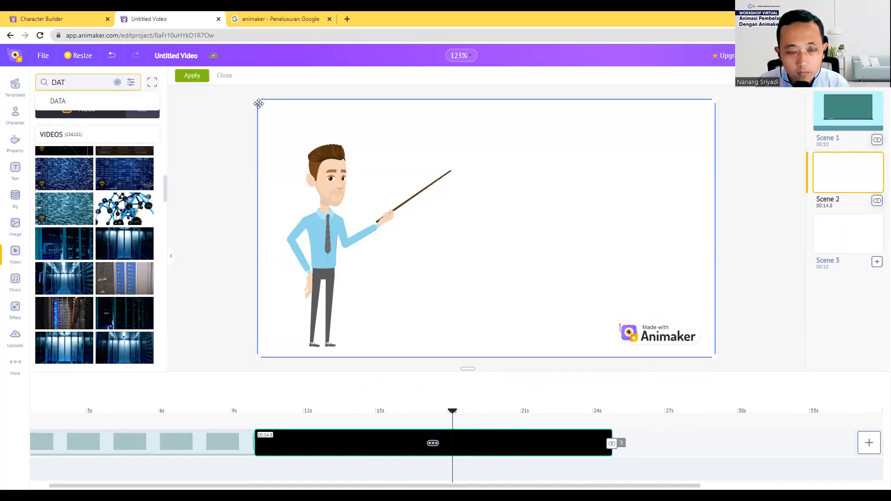
left_click_drag(258, 103, 290, 118)
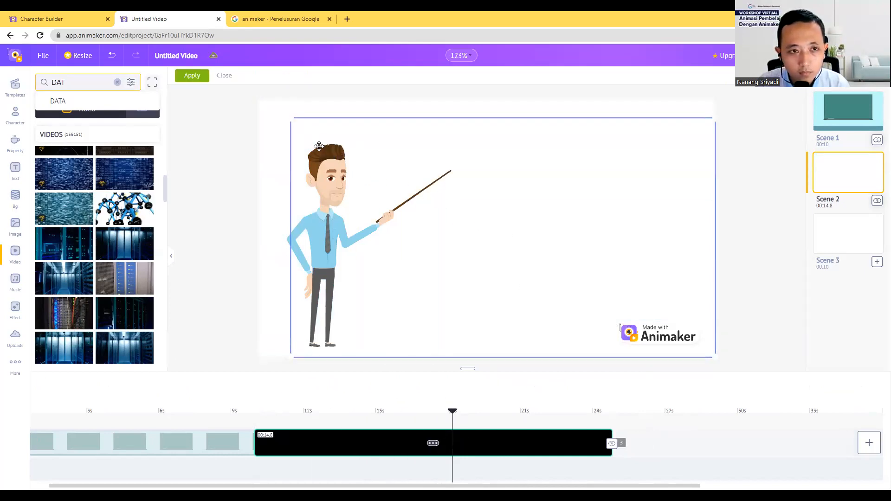
left_click(183, 80)
left_click(291, 128)
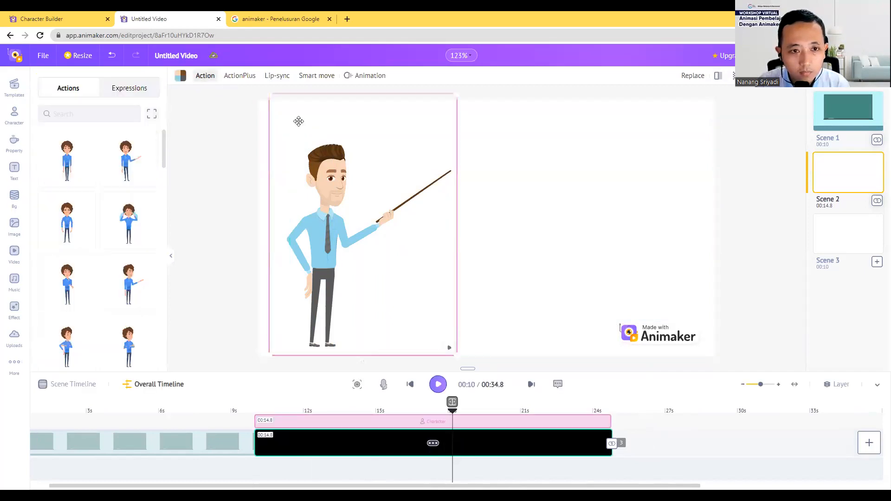
left_click(452, 182)
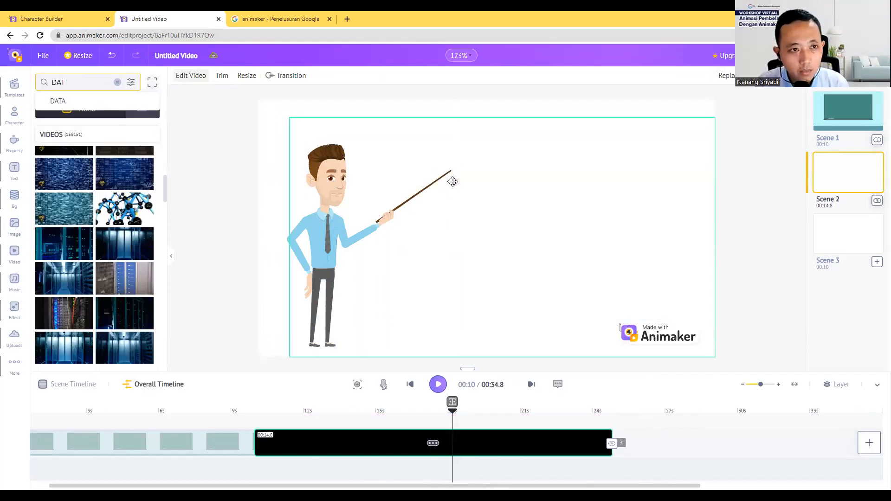
left_click(110, 55)
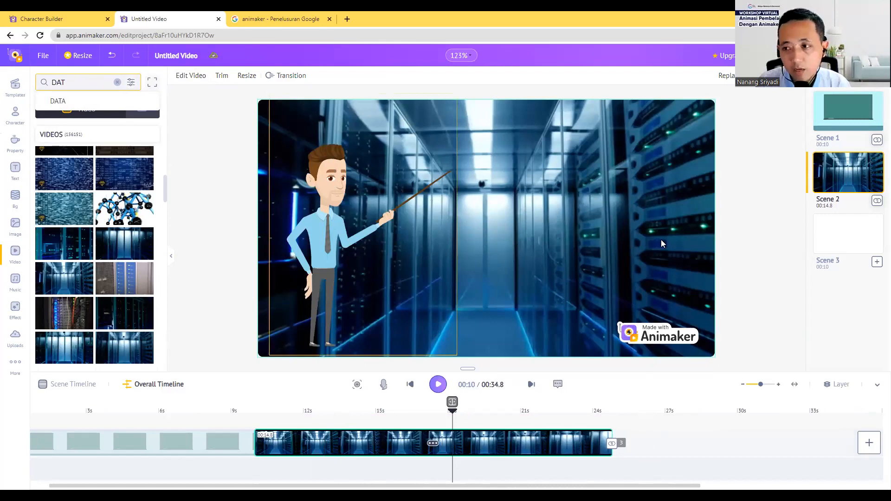
Shrink the server-corridor video in Scene 2 and position it beside the teacher, in the upper right part of the frame
double_click(591, 205)
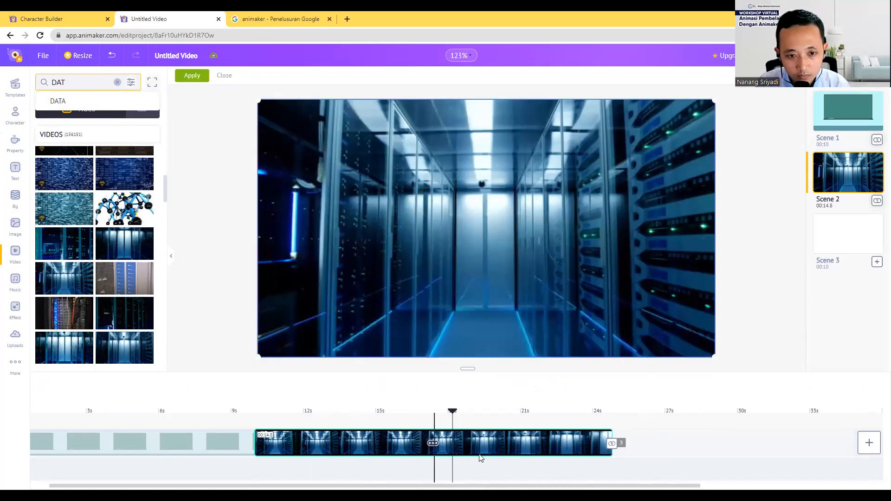
left_click(494, 441)
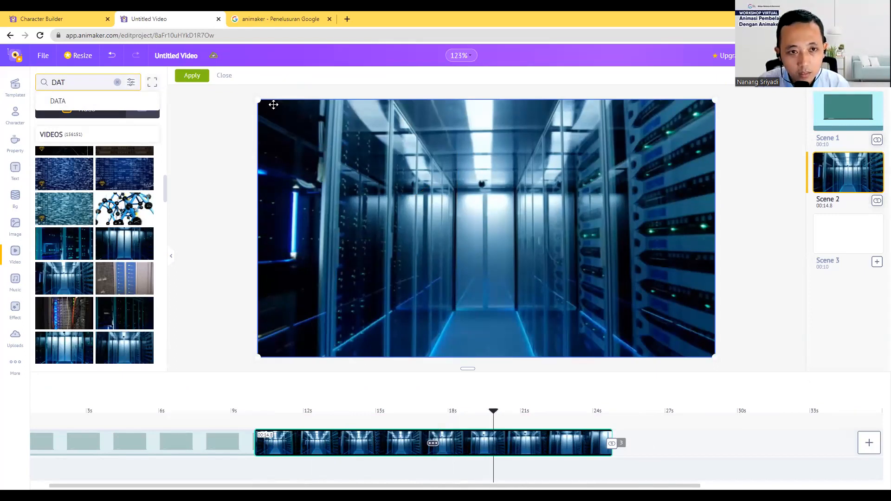
left_click_drag(265, 103, 439, 185)
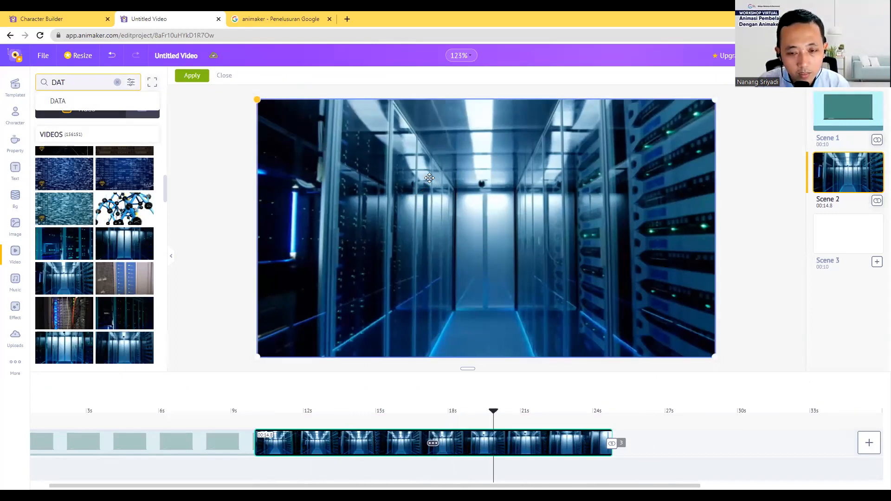
left_click_drag(498, 234, 466, 155)
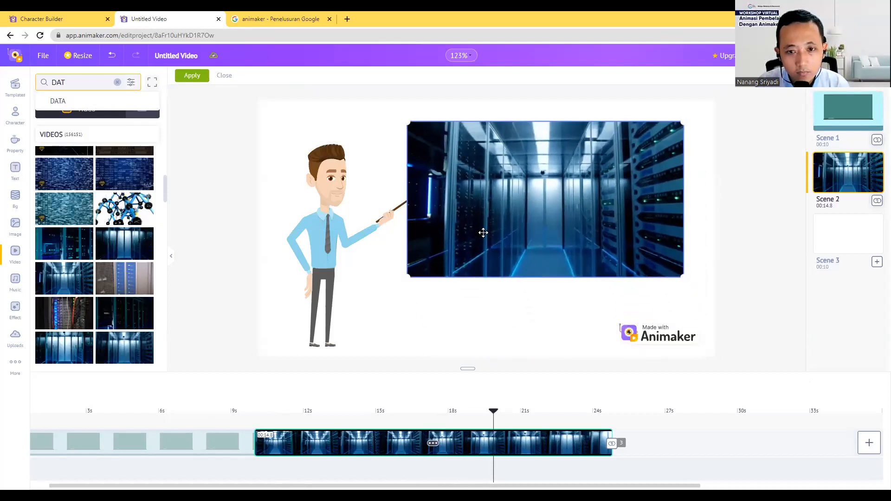
left_click(200, 436)
left_click_drag(409, 276, 289, 330)
left_click_drag(438, 239, 478, 239)
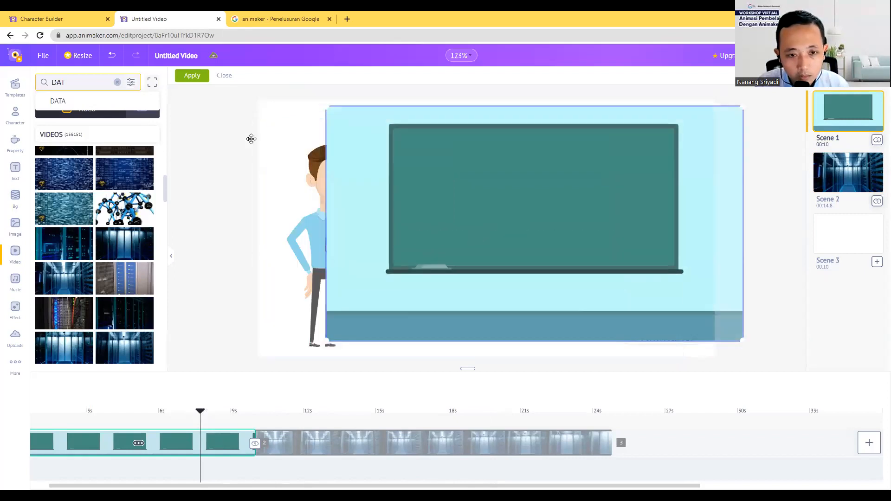
left_click(225, 76)
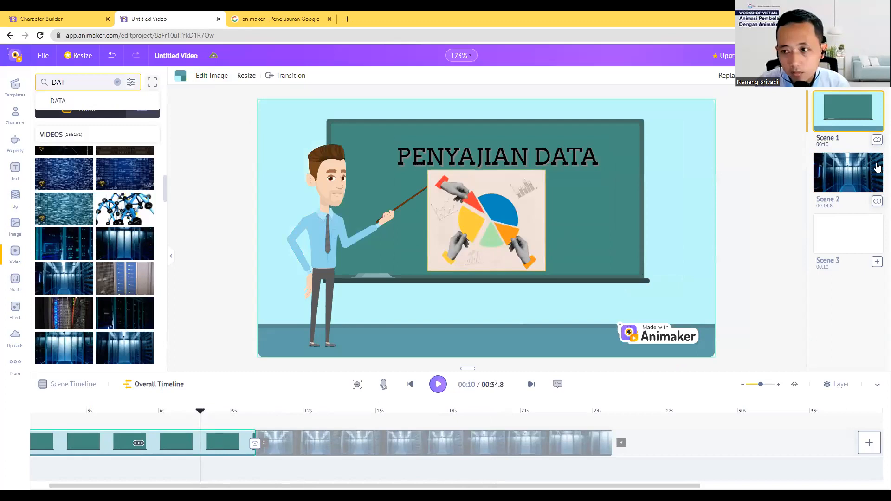
left_click(819, 122)
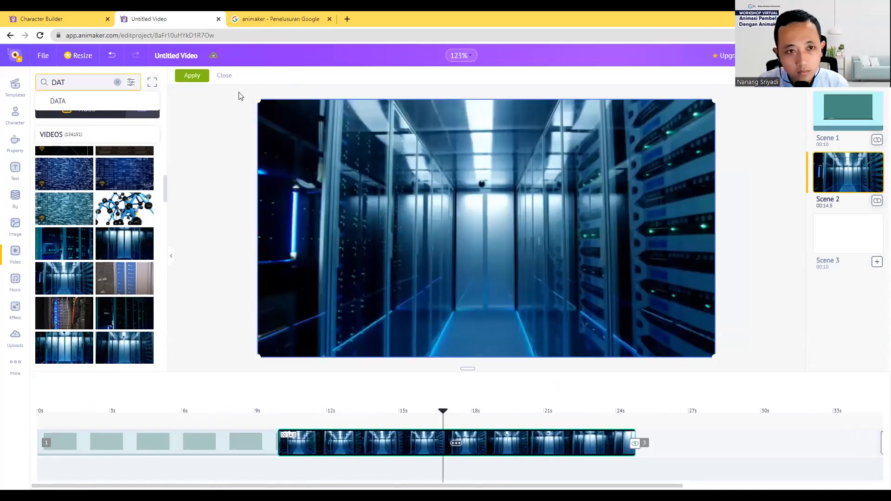
left_click(220, 82)
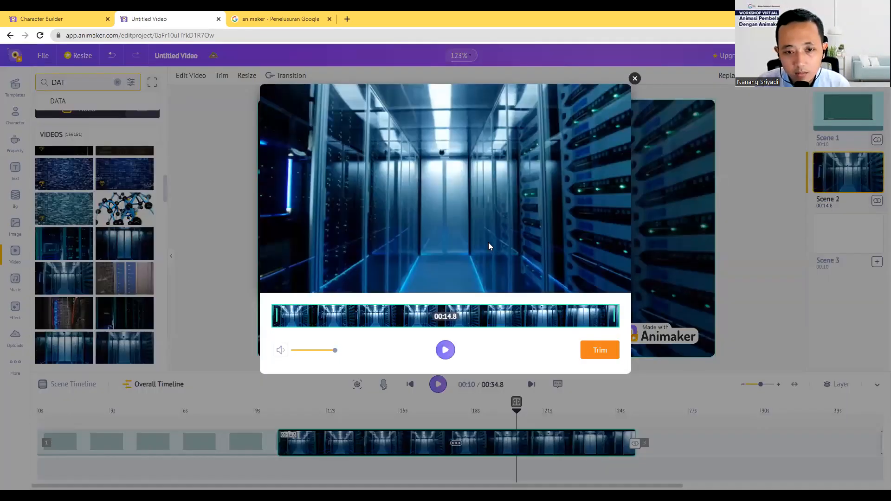
left_click(172, 91)
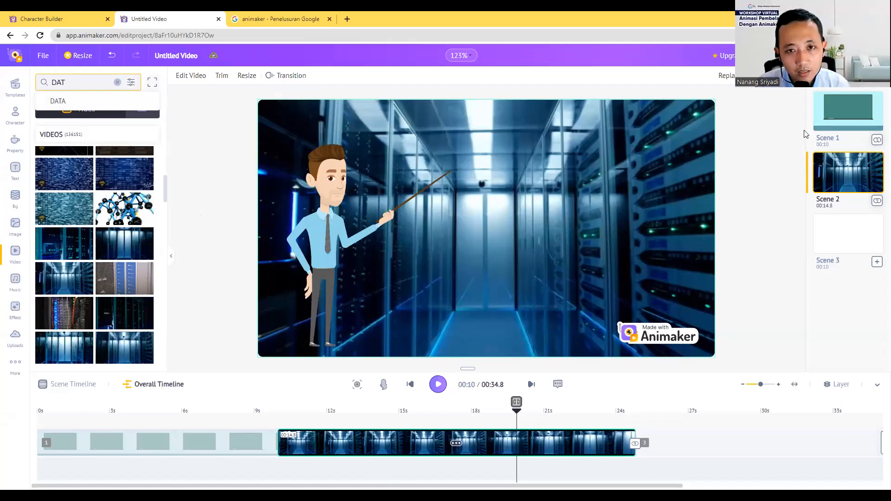
Delete Scene 2 with the teacher and add the blue server-corridor clip as the background of the blank scene that takes its place
left_click(875, 188)
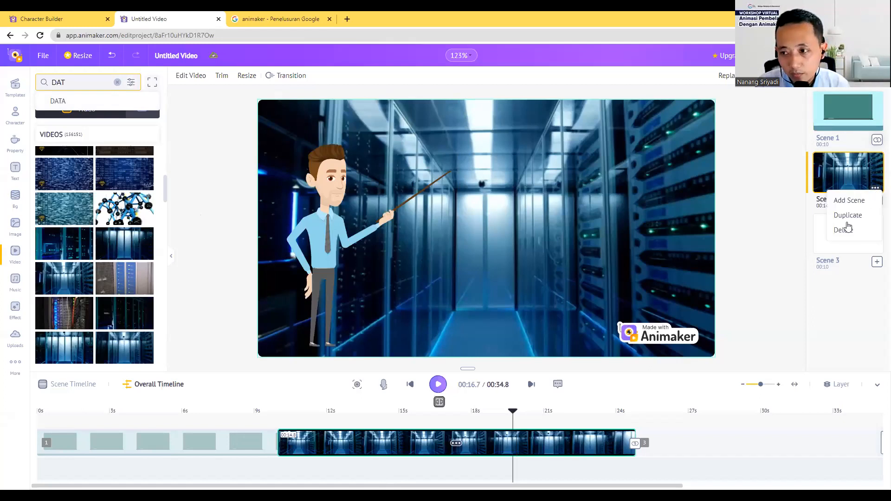
left_click(844, 230)
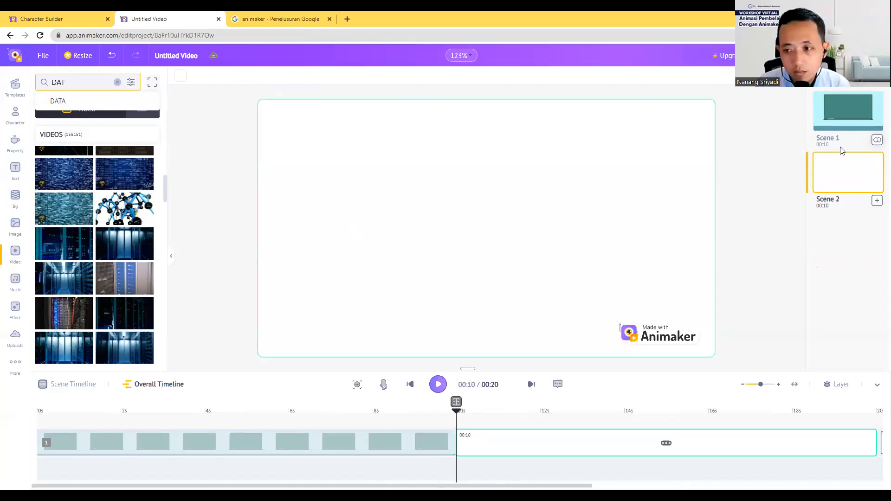
left_click(52, 281)
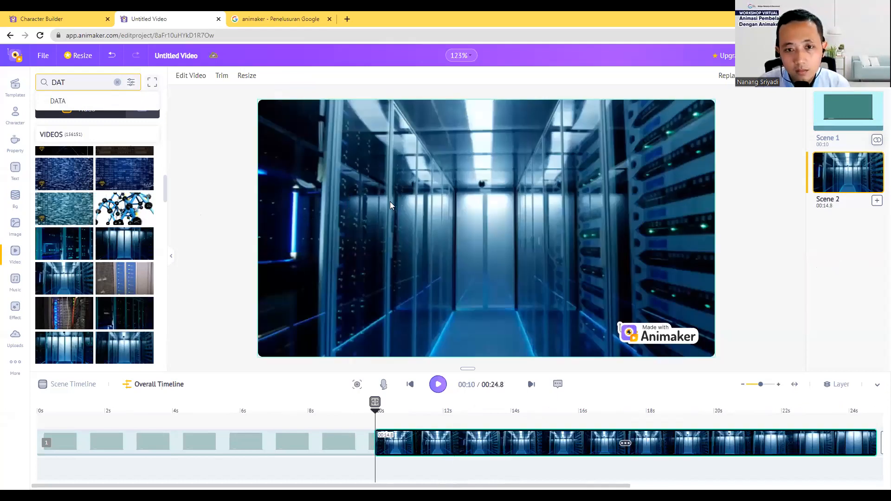
Add a blank scene after the server-corridor scene, then duplicate Scene 1 and move the copy between the two as Scene 3
left_click(826, 107)
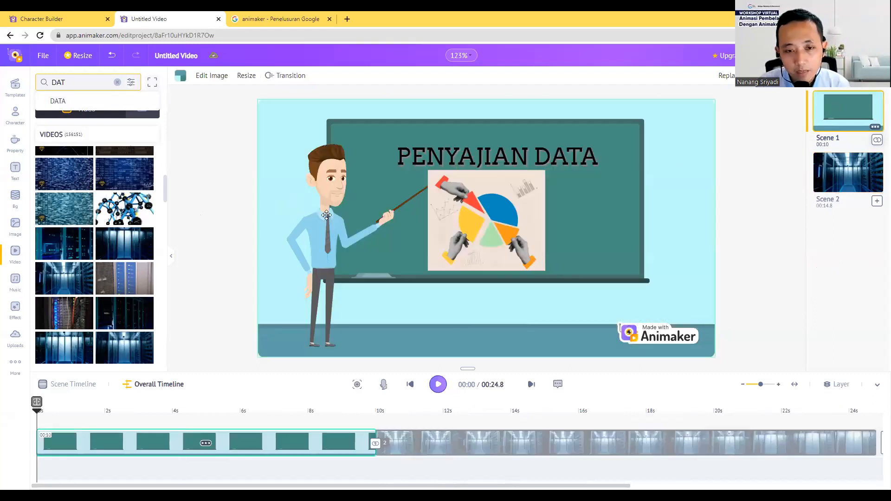
left_click(844, 179)
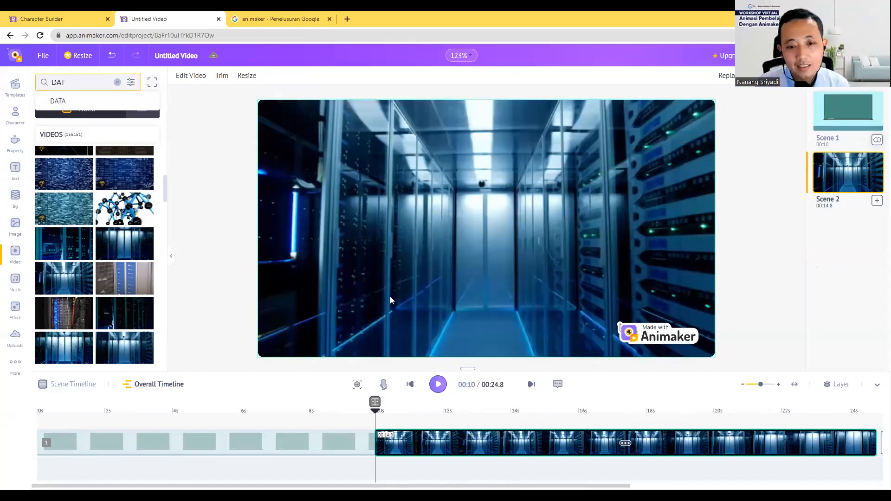
left_click(877, 201)
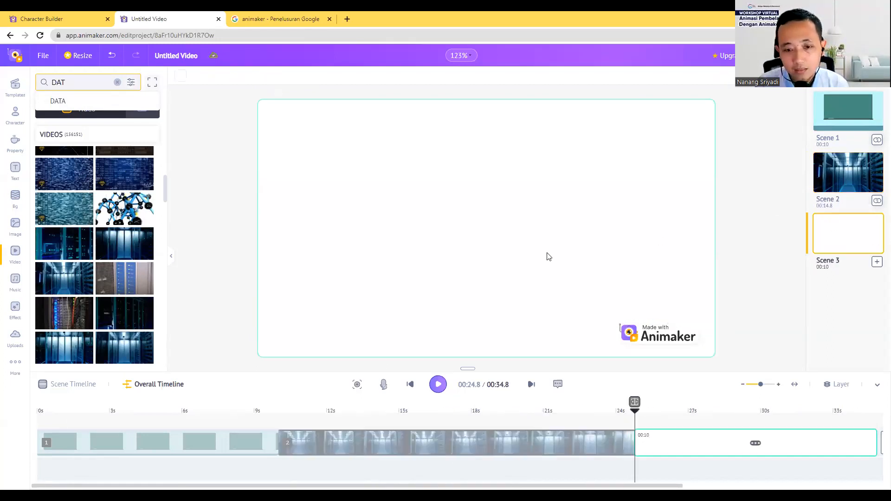
left_click(875, 127)
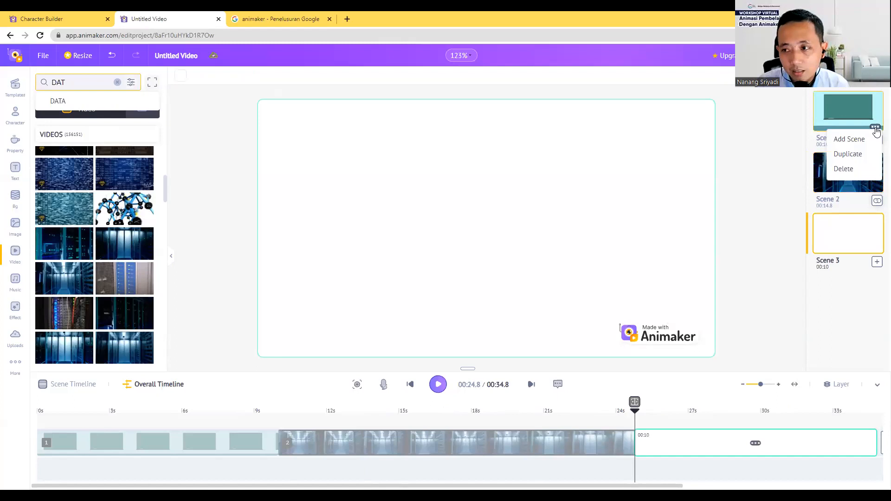
left_click(859, 154)
left_click_drag(851, 177, 852, 279)
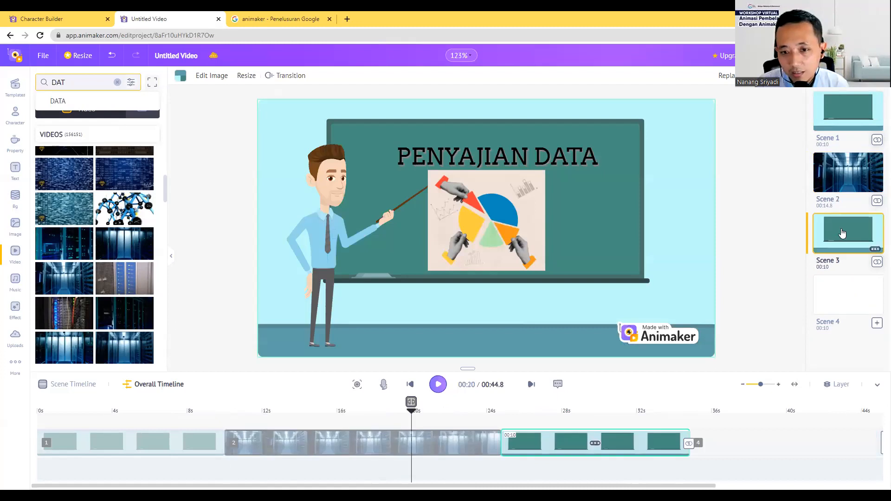
Change the Scene 3 heading to "JENIS PENYAJIAN DATA" and delete the pie-chart image below it
left_click(471, 161)
left_click(471, 161)
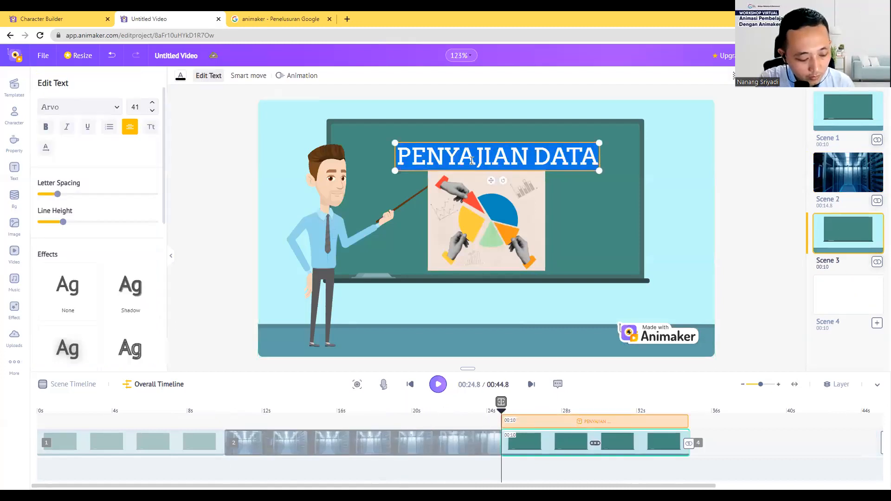
type("JE")
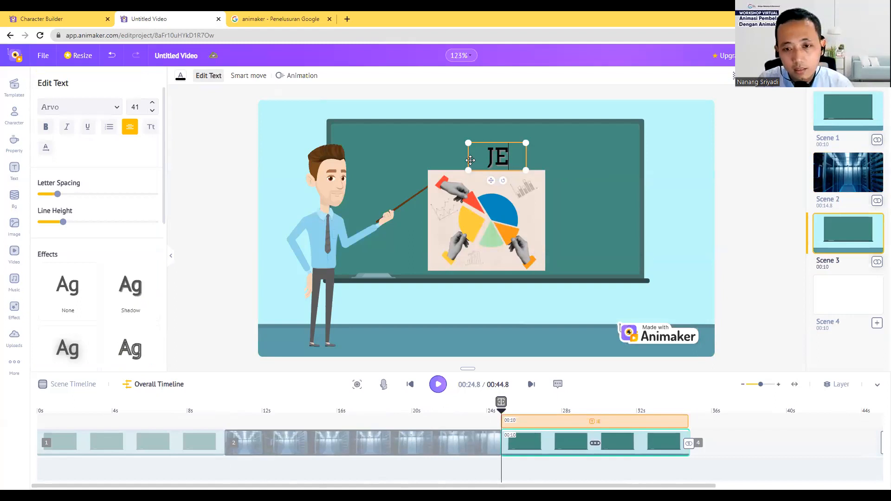
left_click(484, 197)
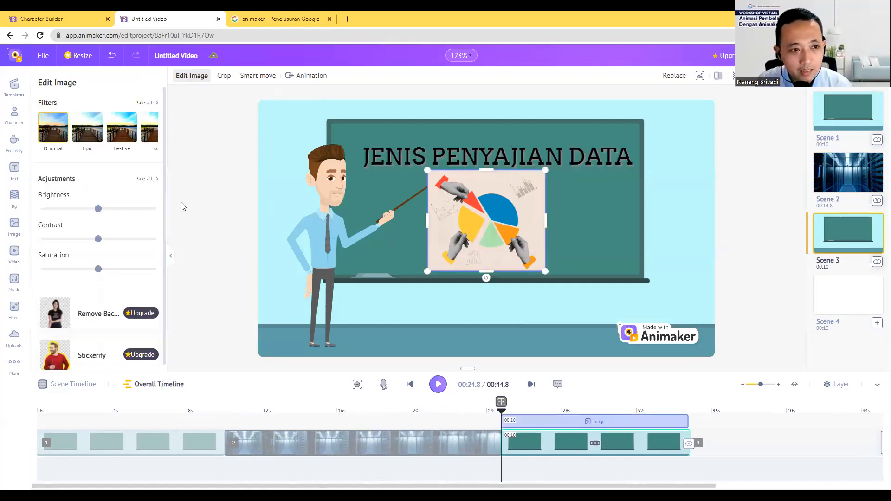
key("Delete")
Add a bullet text to the chalkboard in Scene 3 and open its placeholder wording for editing
left_click(14, 169)
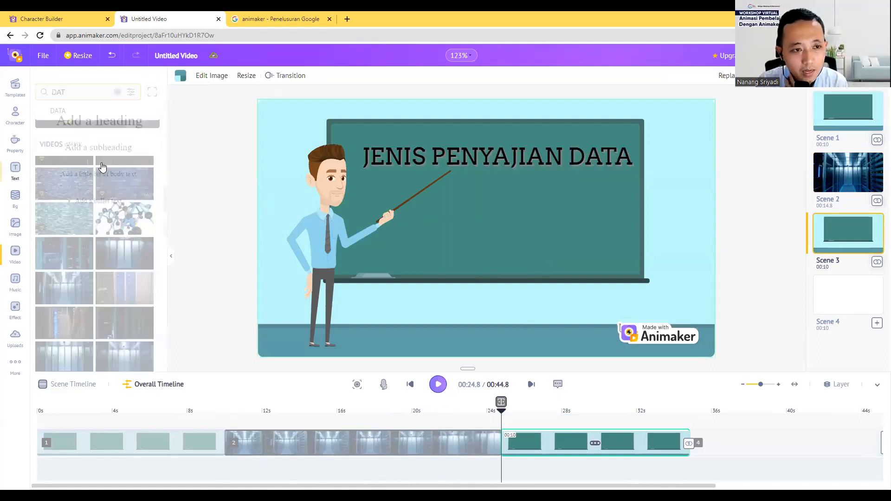
left_click(102, 167)
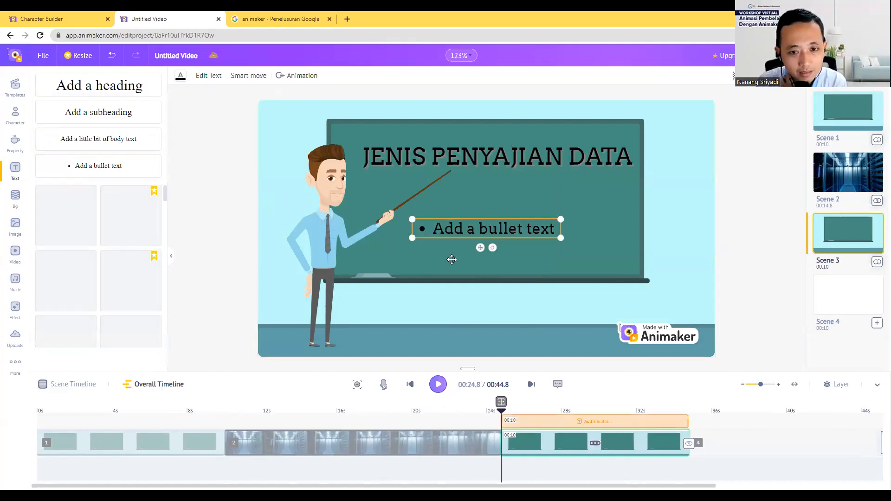
double_click(548, 230)
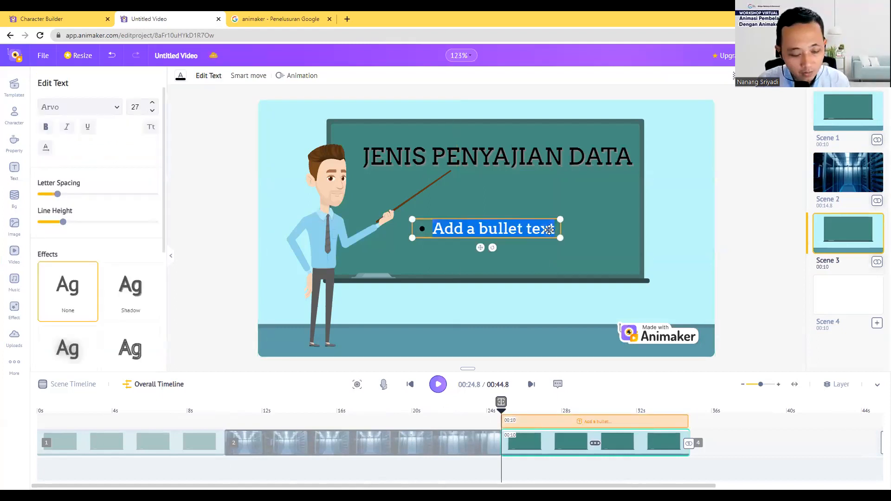
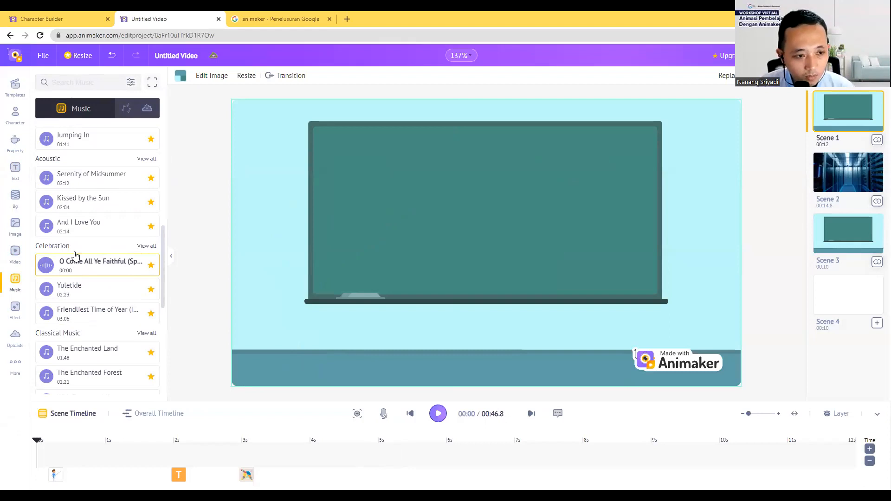
Add the pop track "Never Stop Believing in You" as background music and check its span along the overall timeline
left_click(83, 160)
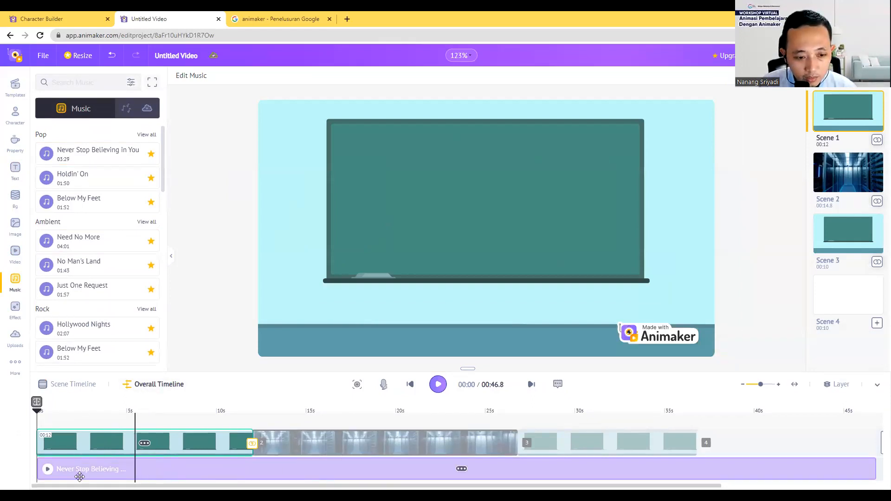
scroll(179, 469, "right", 3)
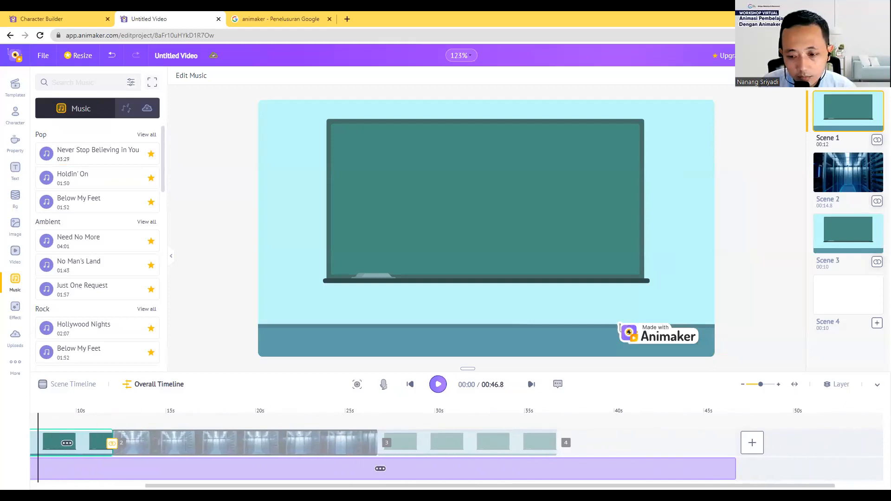
scroll(177, 443, "left", 1)
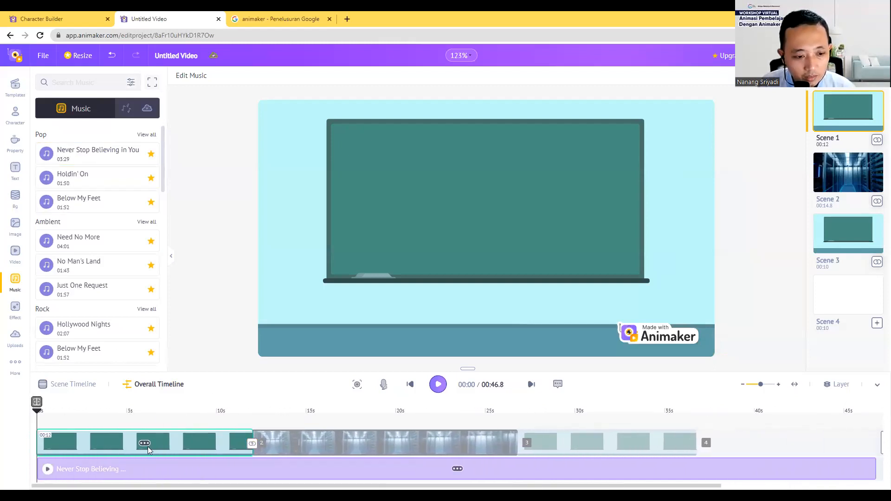
Preview the video from the start of Scene 1 with its background music
left_click(437, 384)
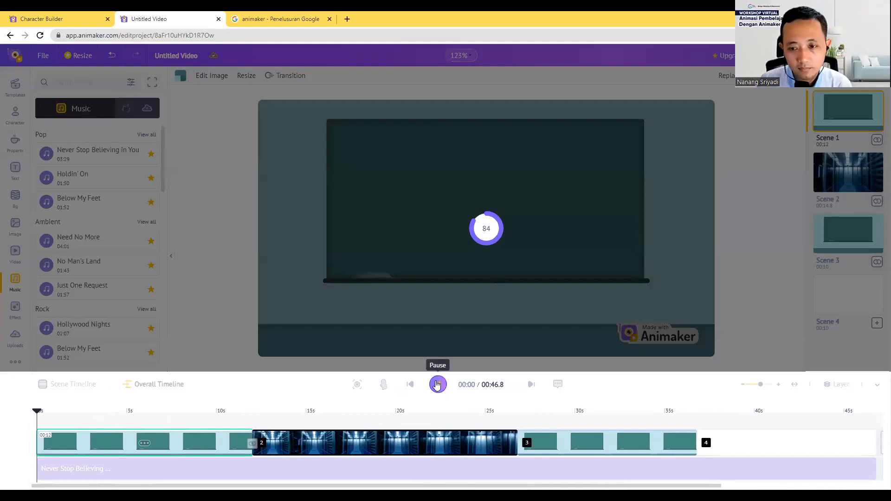
left_click(436, 384)
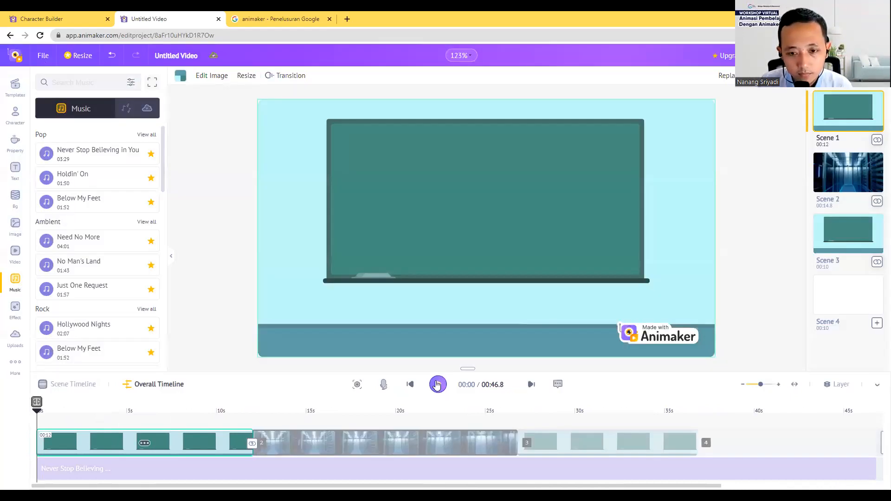
left_click(437, 384)
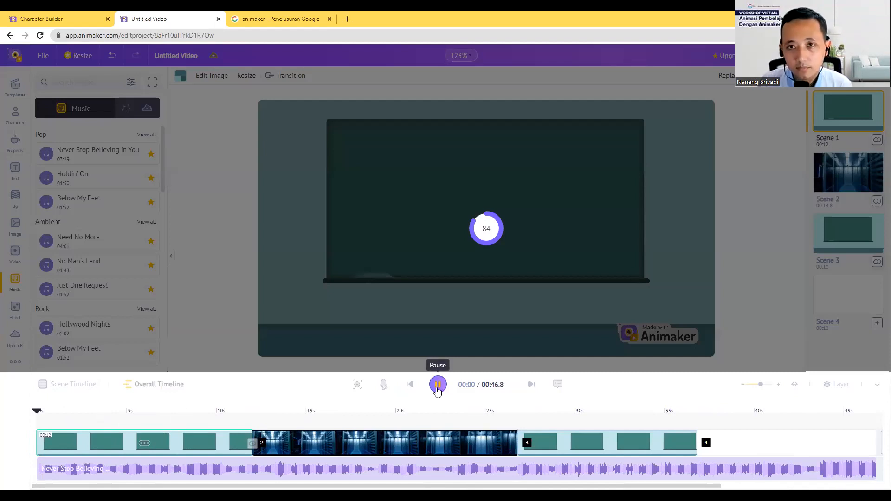
left_click(436, 388)
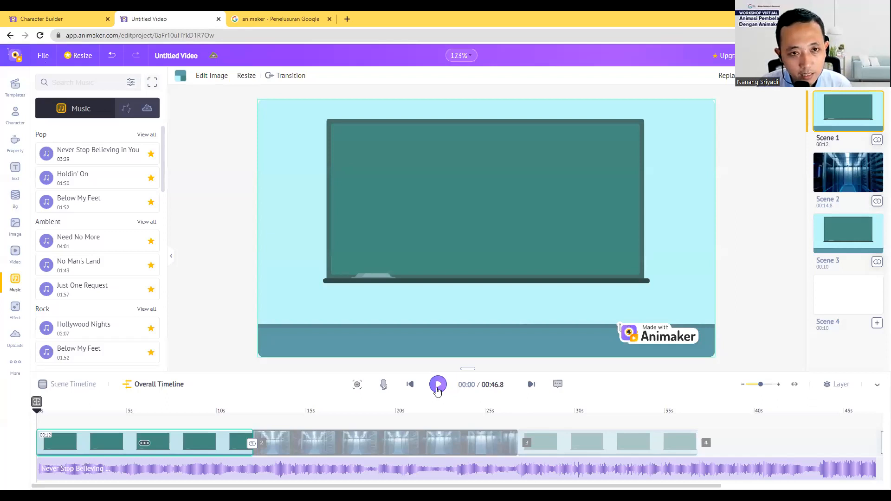
left_click(437, 385)
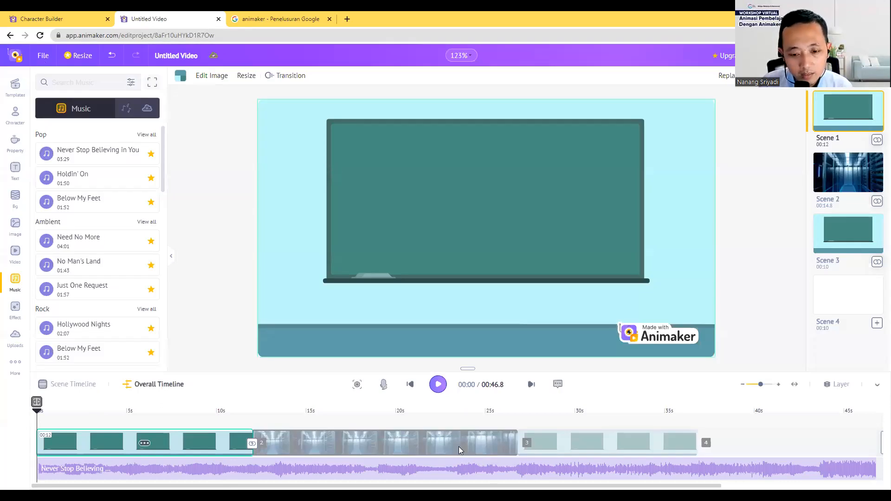
Lower the volume of the "Never Stop Believing in You" background music track
left_click(463, 472)
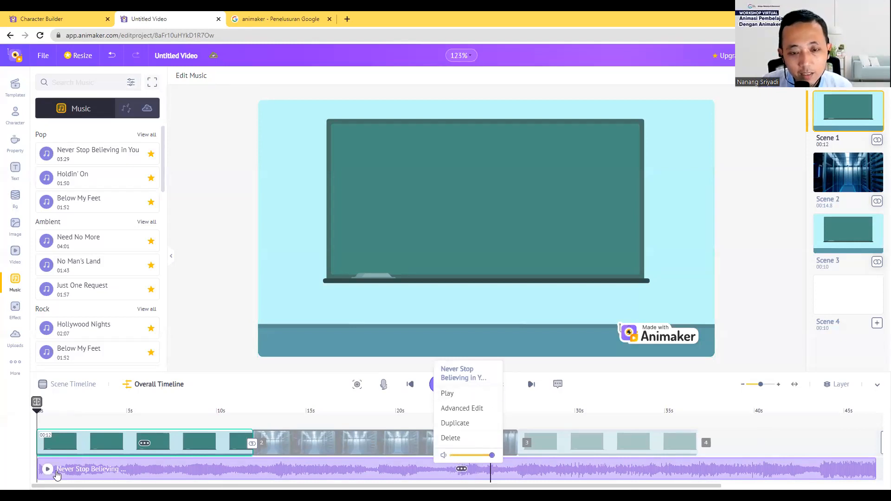
left_click_drag(492, 455, 464, 455)
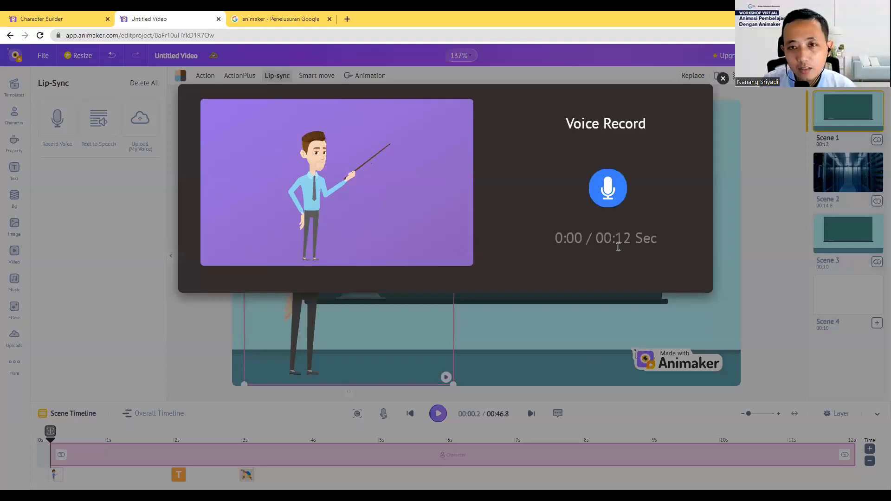
Record a lip-sync voice-over for the Scene 1 teacher, preview and re-record it, name it "SCENE 1", and apply it
left_click(607, 190)
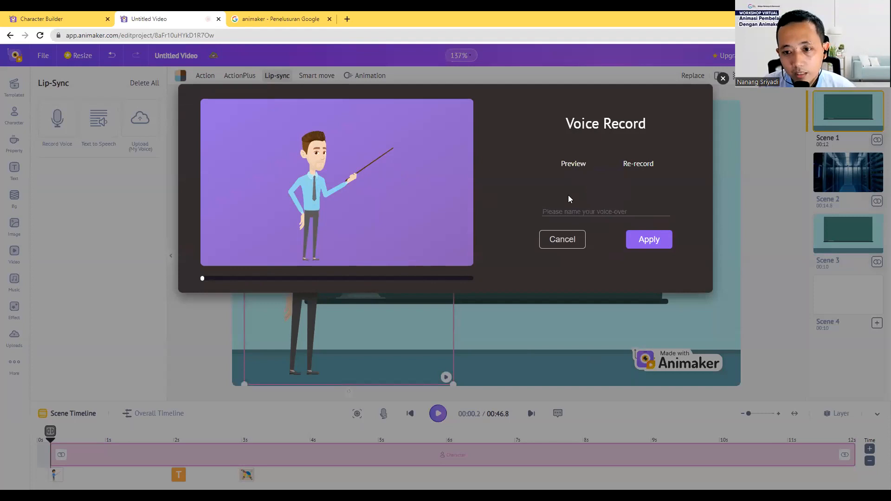
left_click(575, 171)
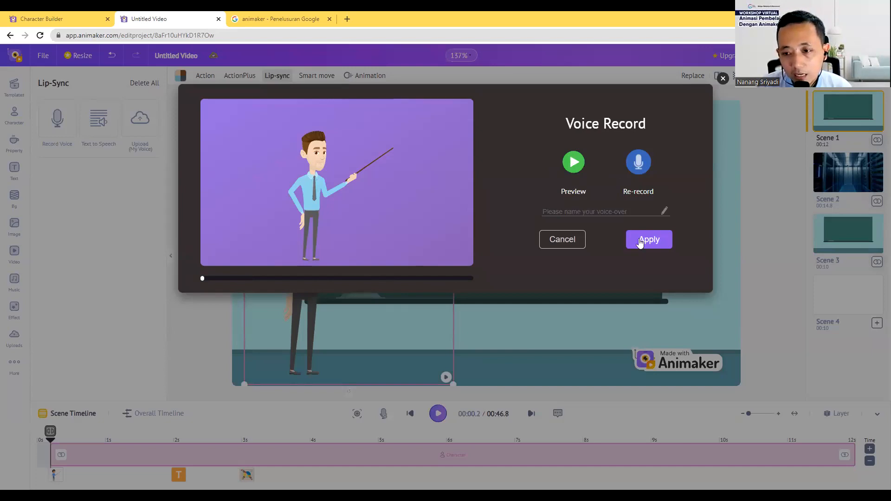
left_click(637, 169)
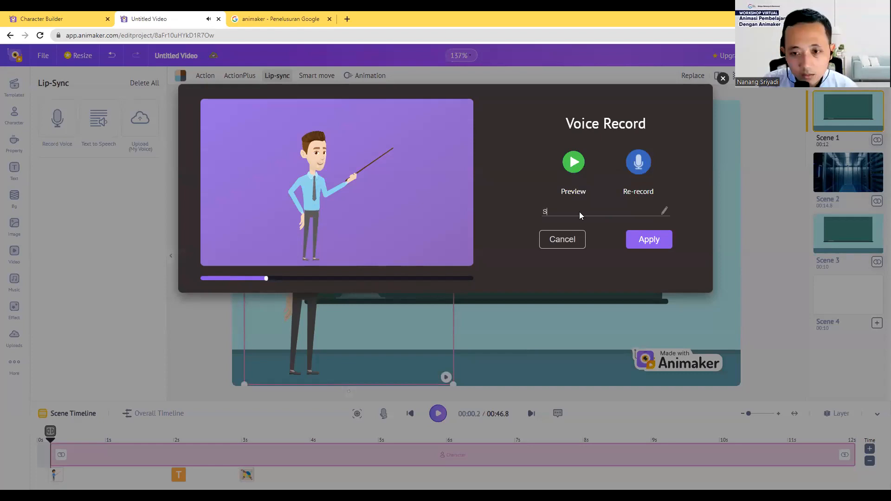
type("CENE 1")
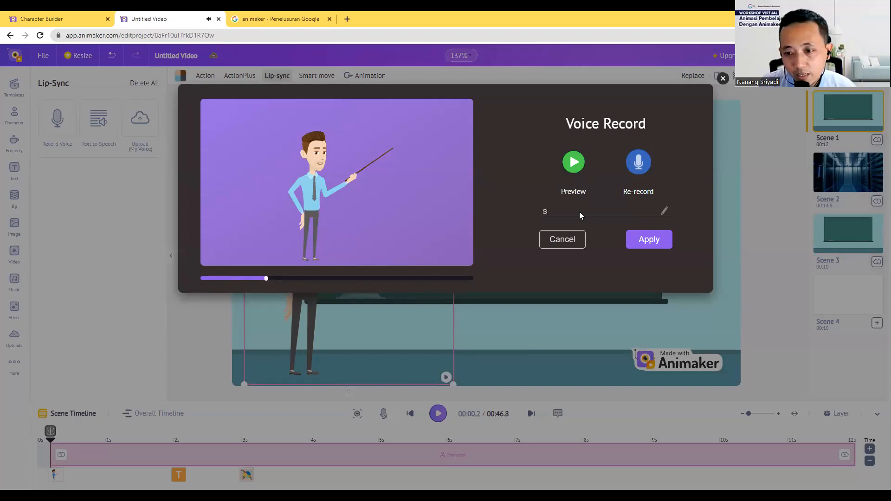
left_click(650, 240)
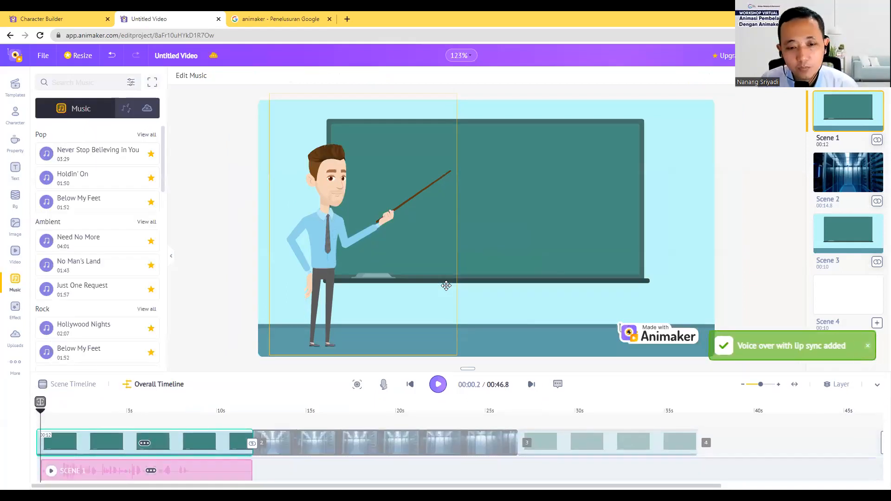
Play the video from the start of Scene 1 into Scene 2 to review the lip-synced voice-over
left_click(437, 386)
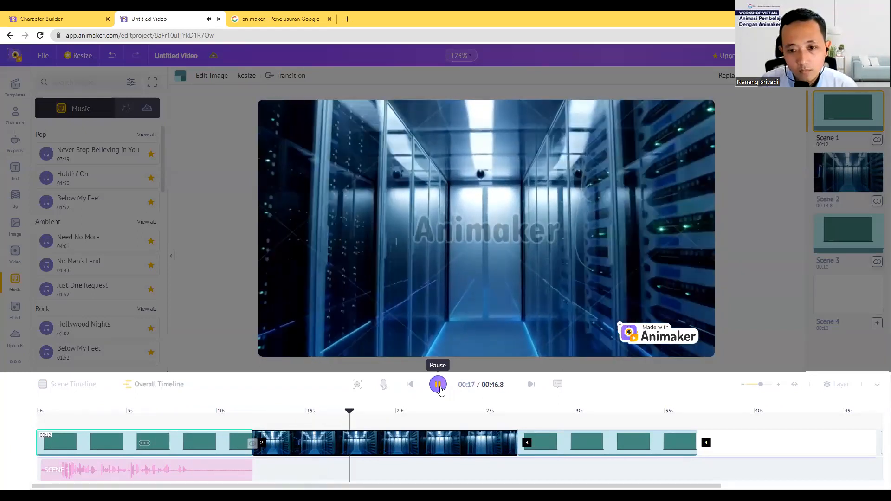
left_click(439, 384)
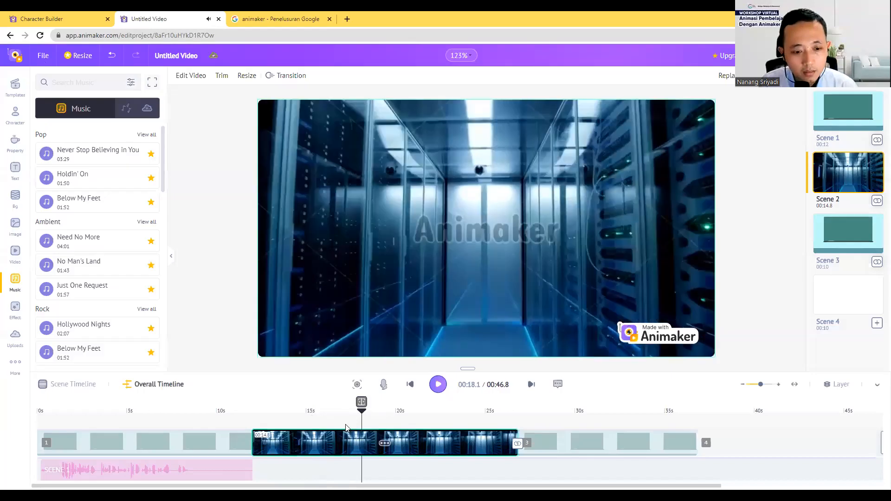
Delete Scene 2, the server-room data video, from the project
scroll(315, 421, "right", 1)
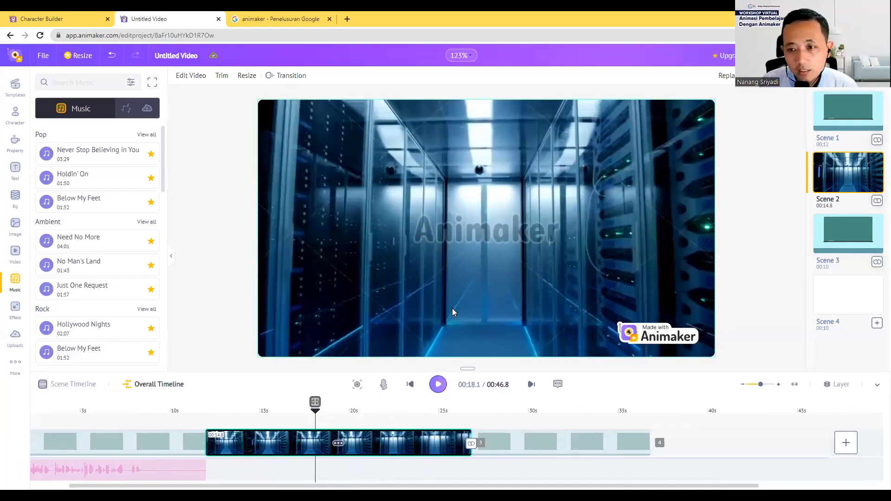
left_click(389, 442)
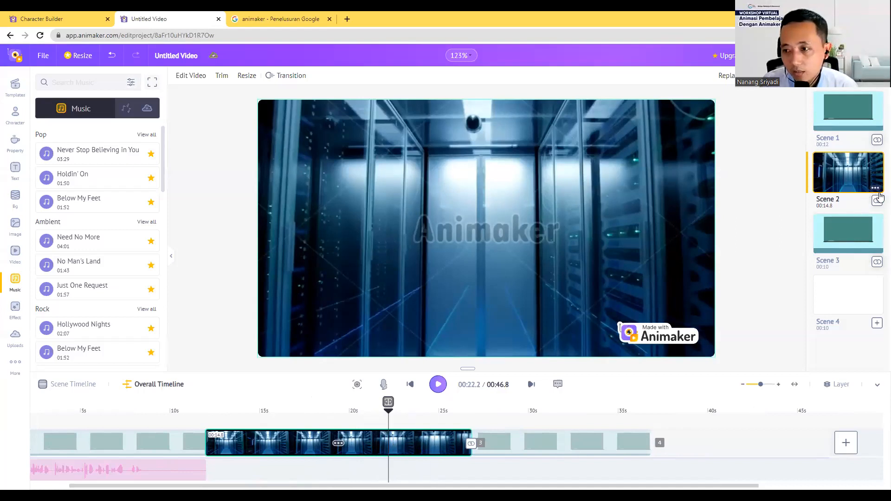
left_click(875, 188)
left_click(844, 230)
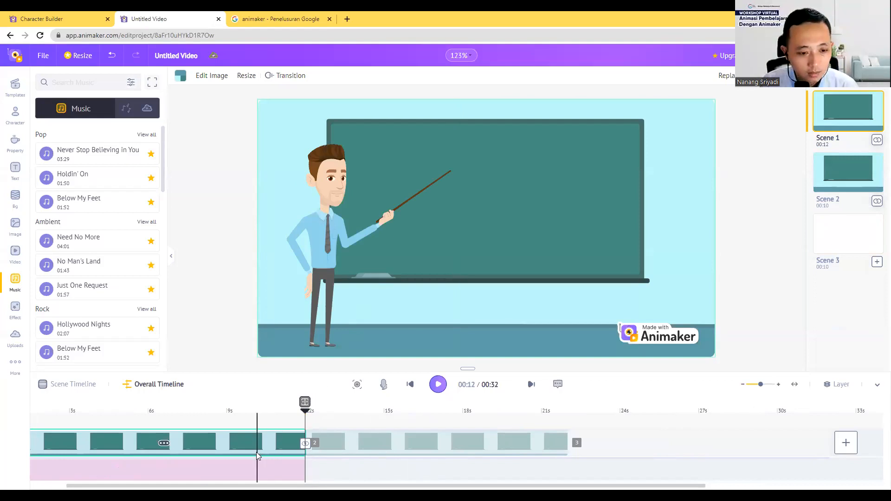
Rewind the overall timeline to the start and preview Scene 1 with its "SCENE 1" voice-over
left_click_drag(283, 486, 122, 485)
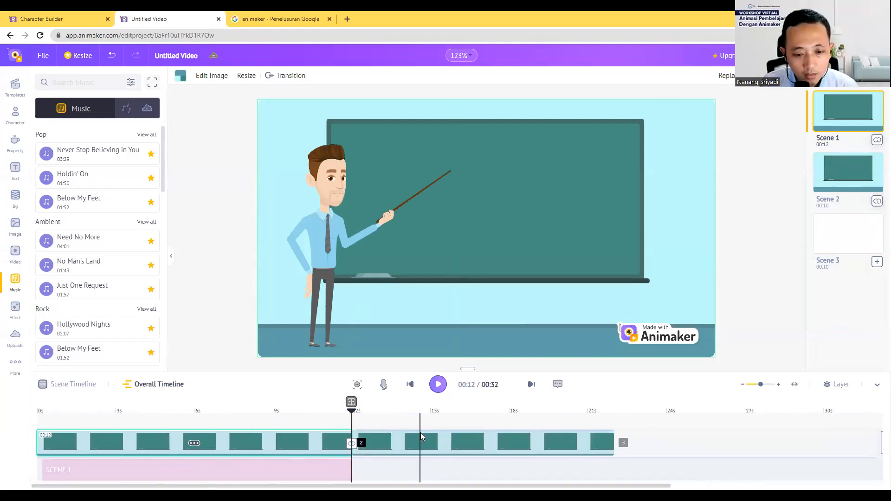
scroll(91, 168, "down", 3)
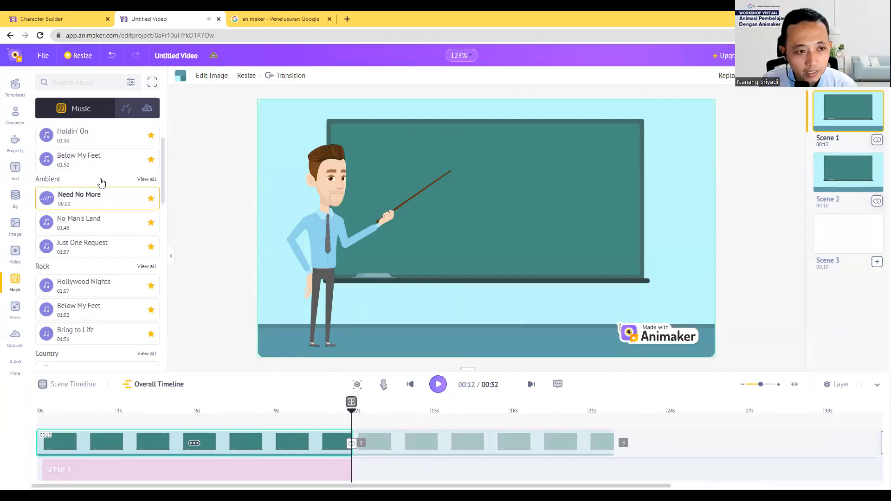
left_click_drag(352, 417, 35, 408)
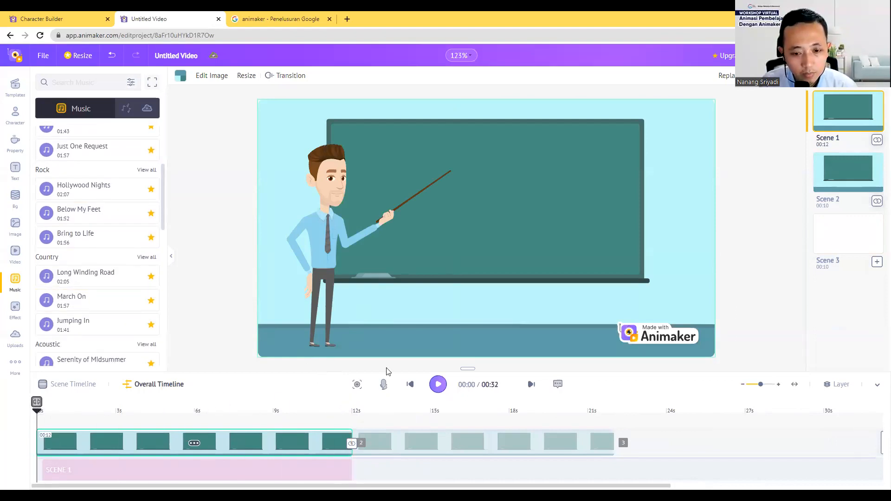
left_click(436, 385)
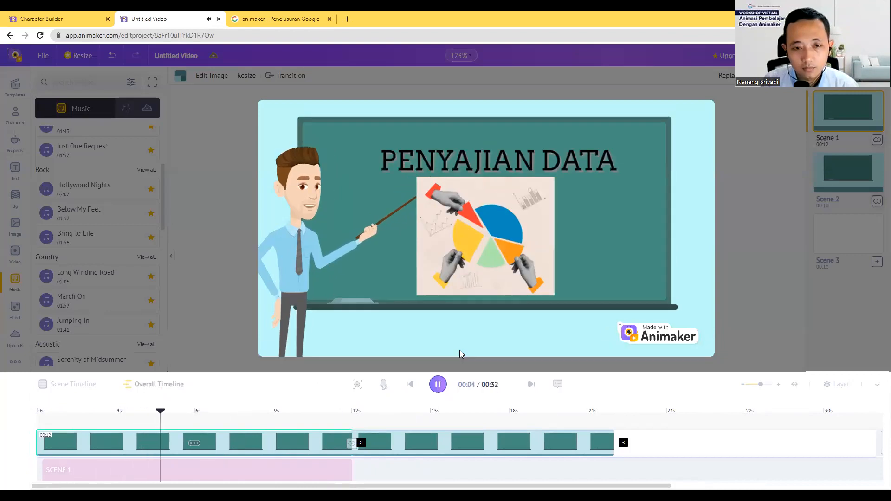
left_click(438, 384)
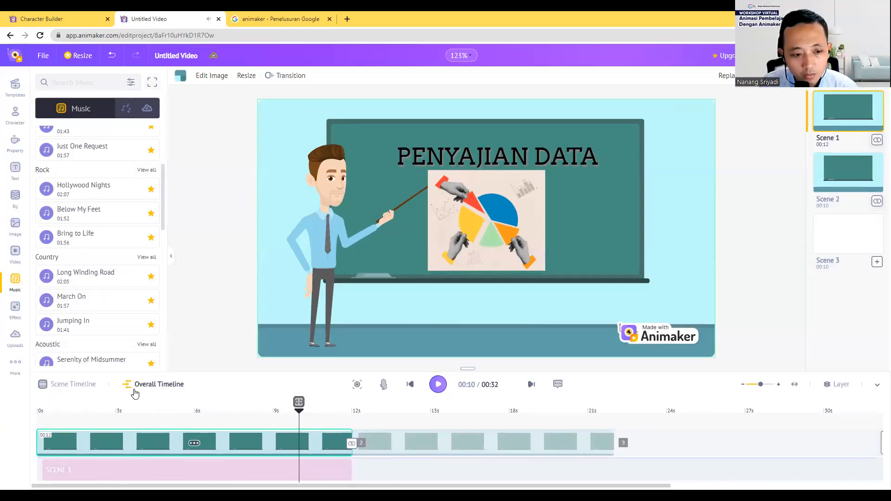
left_click(149, 385)
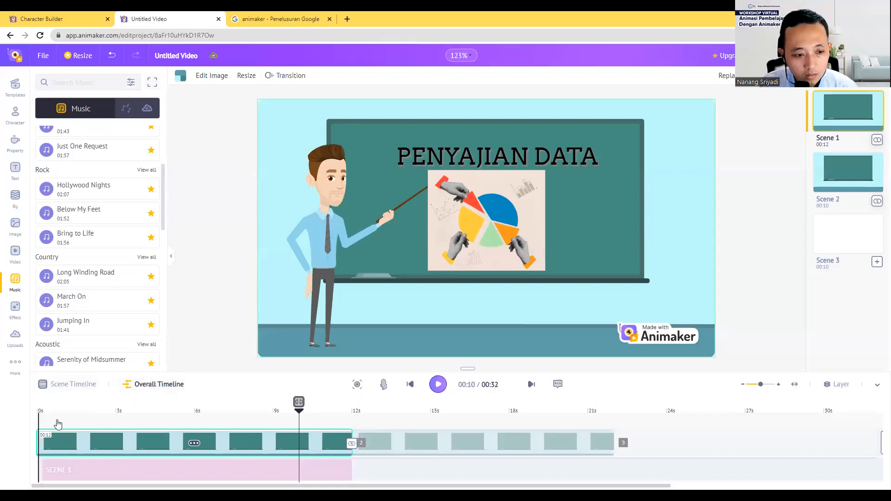